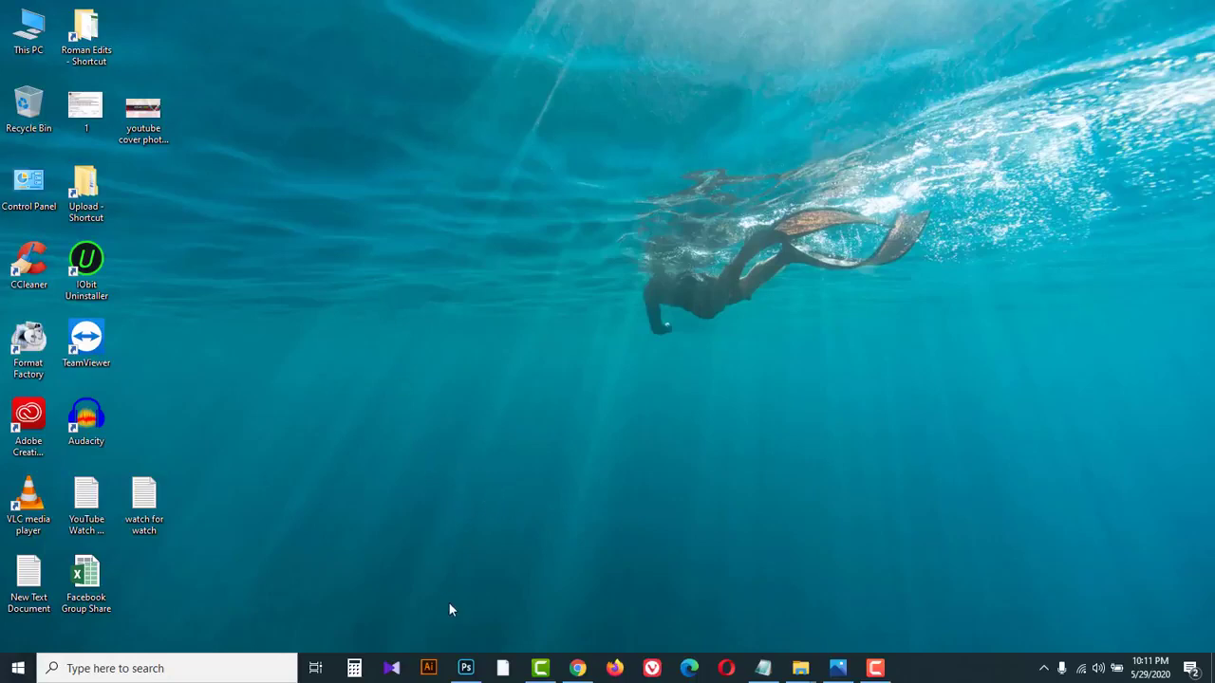
# - Switch to Photoshop, show Group 1 in the YouTube cover PSD, and close that document
pyautogui.click(465, 668)
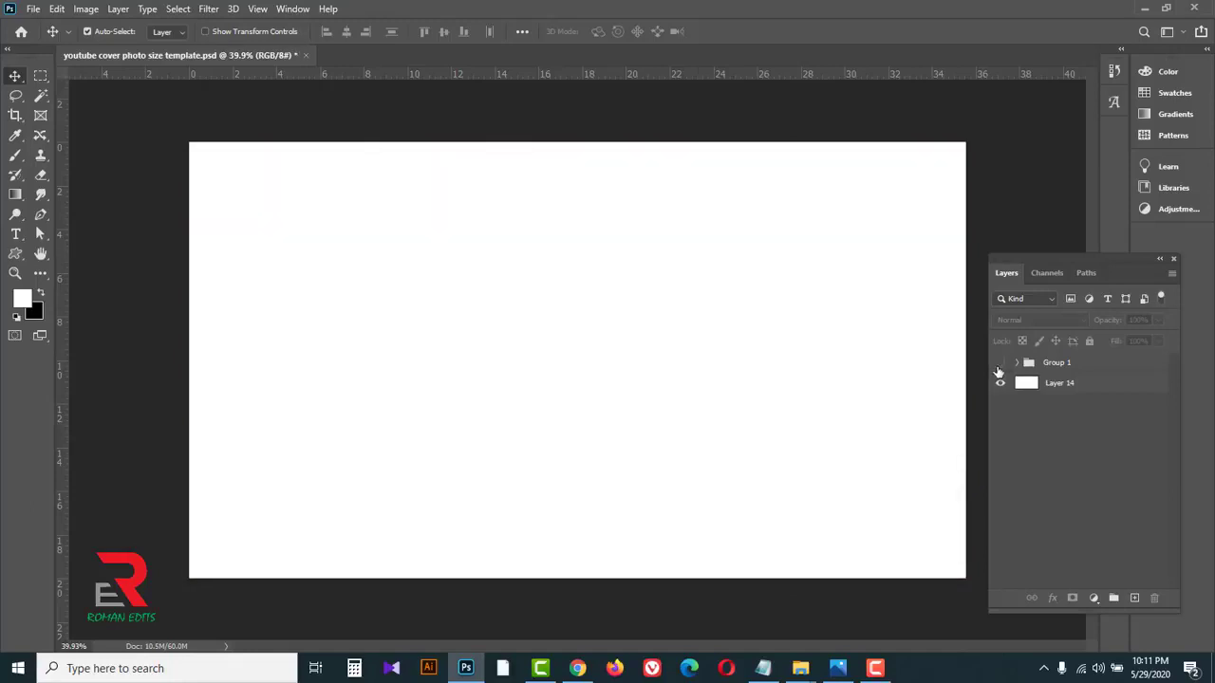
pyautogui.click(999, 363)
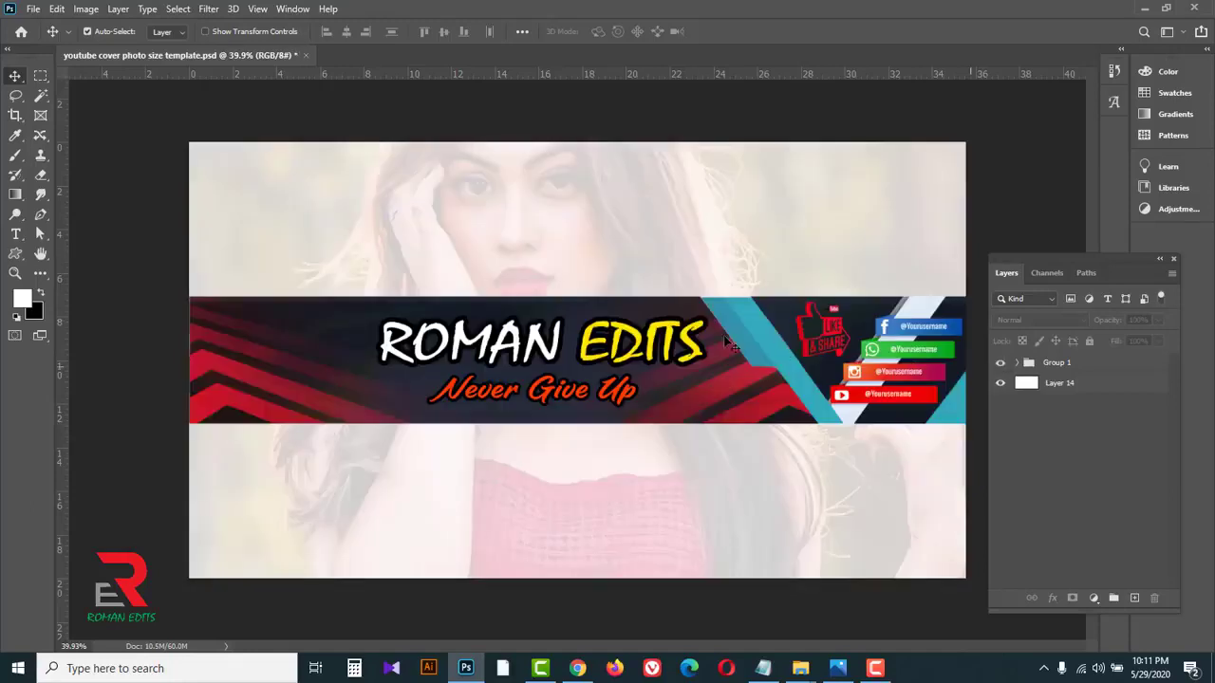
pyautogui.click(304, 57)
pyautogui.click(602, 255)
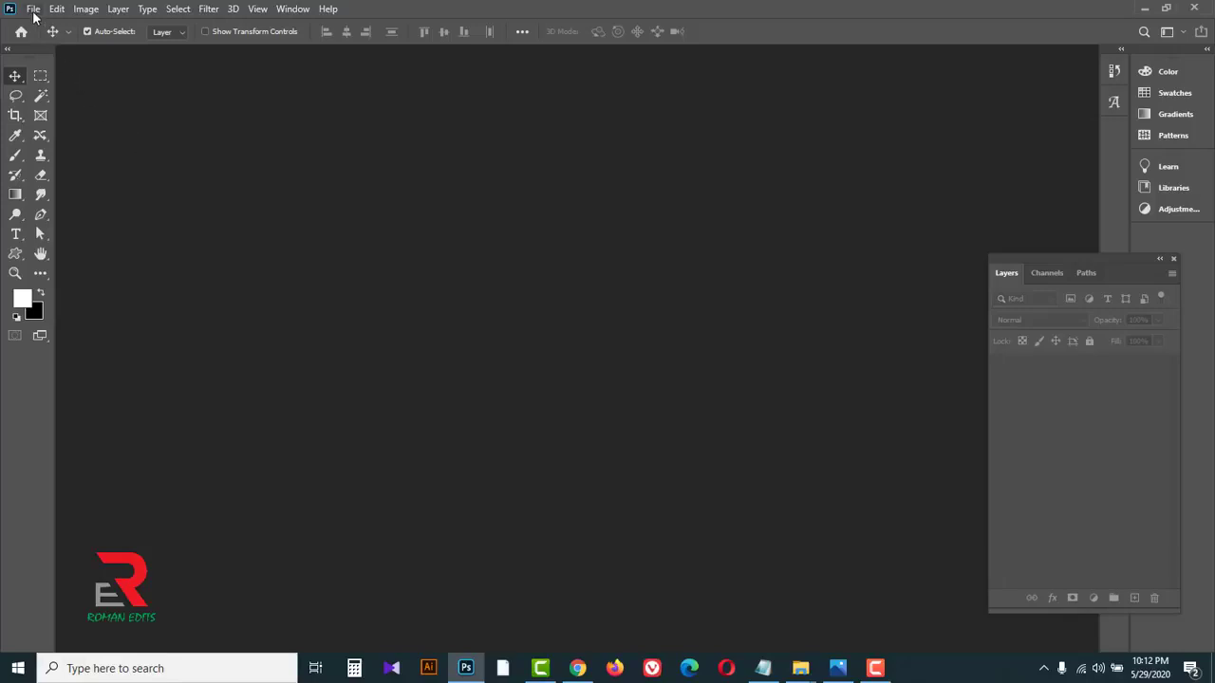
# - Open the image "youtube cover photo size template" (the JPG version) from folder 27
pyautogui.click(33, 9)
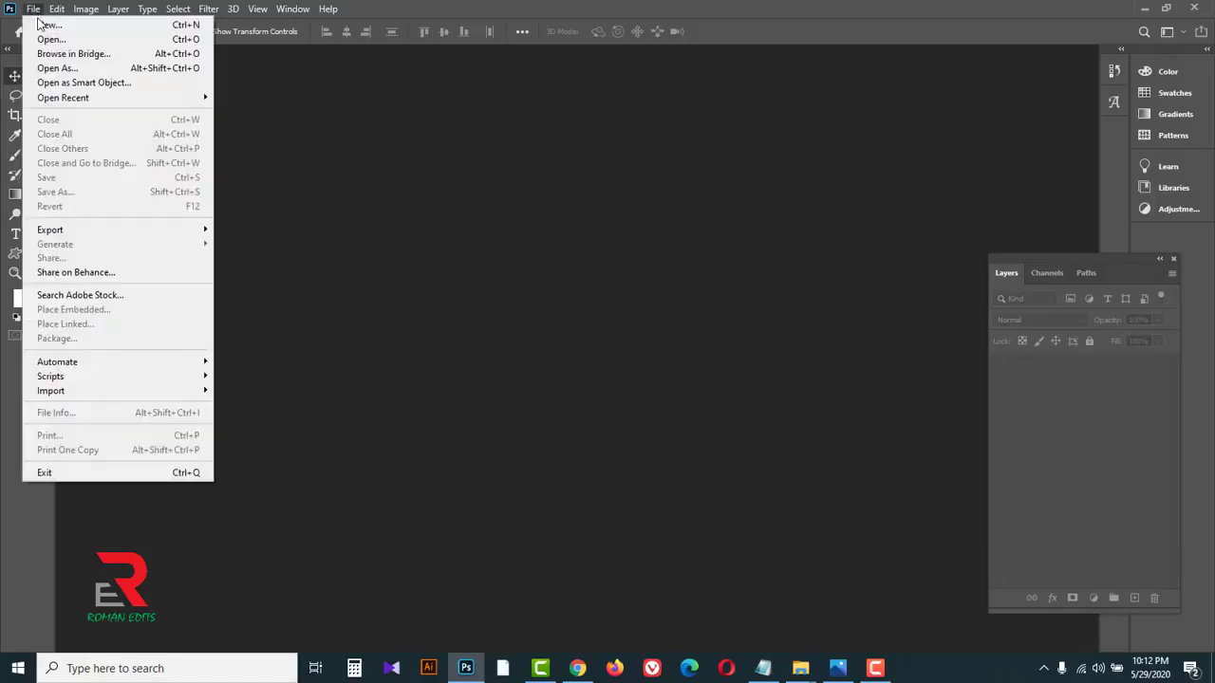
pyautogui.click(54, 43)
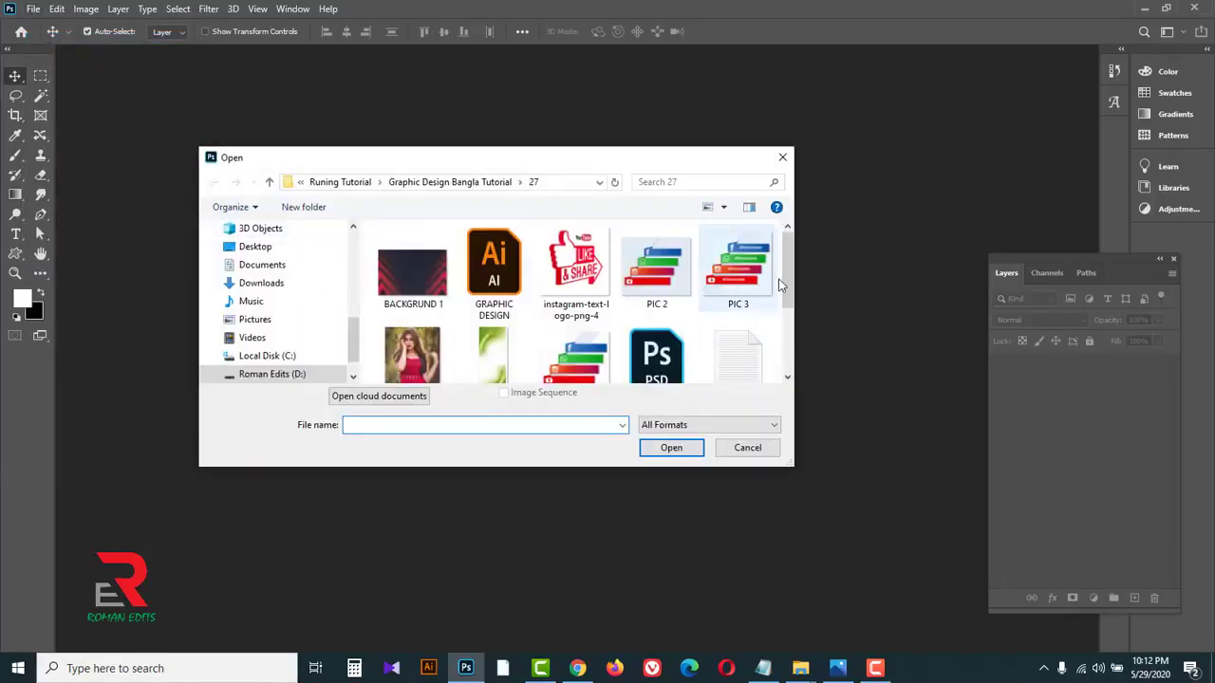
pyautogui.moveTo(790, 271); pyautogui.dragTo(787, 366)
pyautogui.click(434, 352)
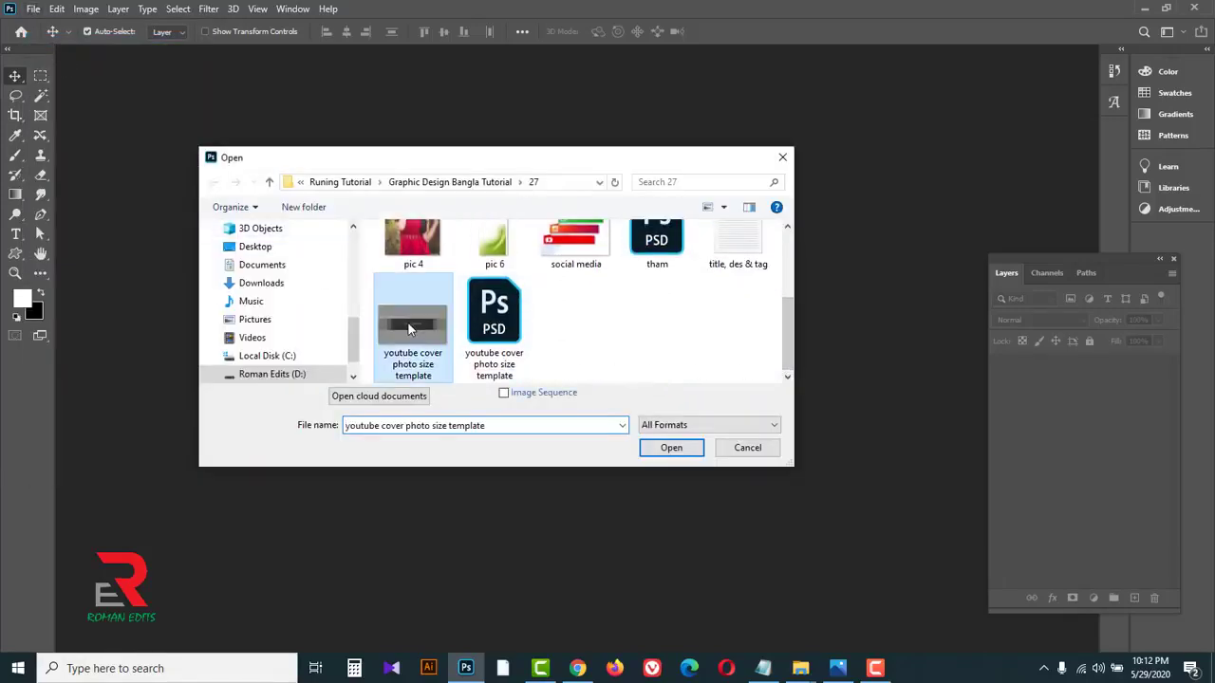
pyautogui.click(672, 447)
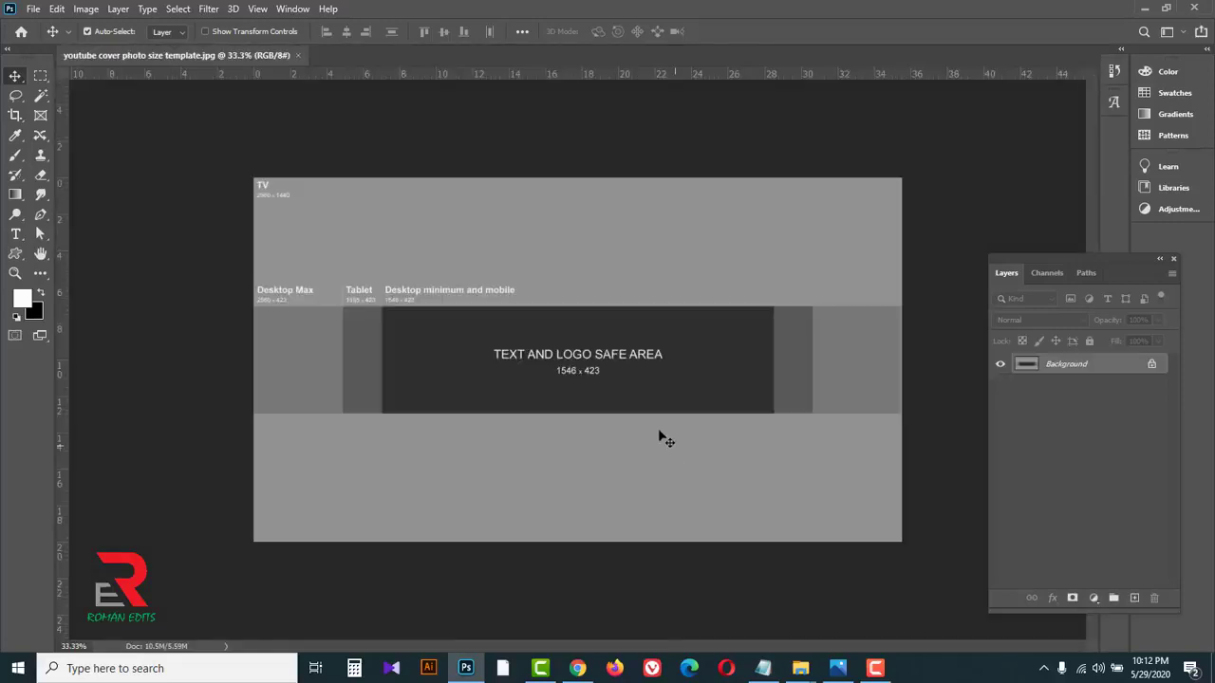
# - Select the full-width 2560 x 423 Desktop Max band with the Rectangular Marquee, and clear the selection
pyautogui.scroll(2, 661, 437)
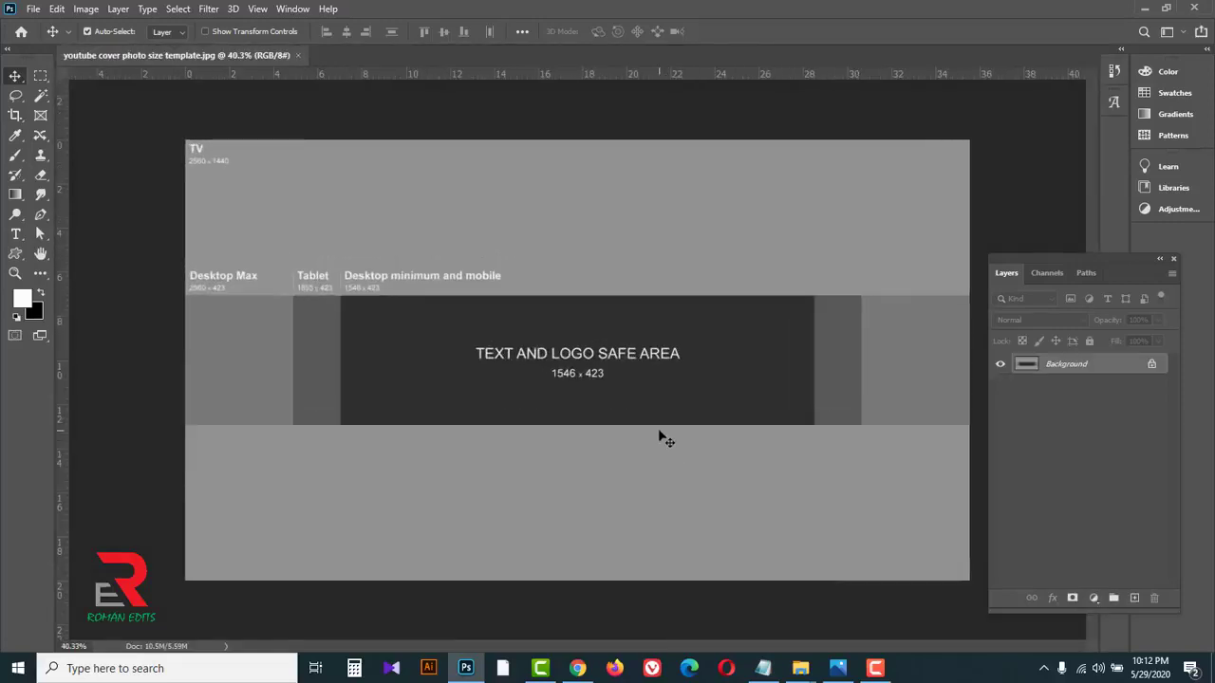
pyautogui.scroll(1, 661, 437)
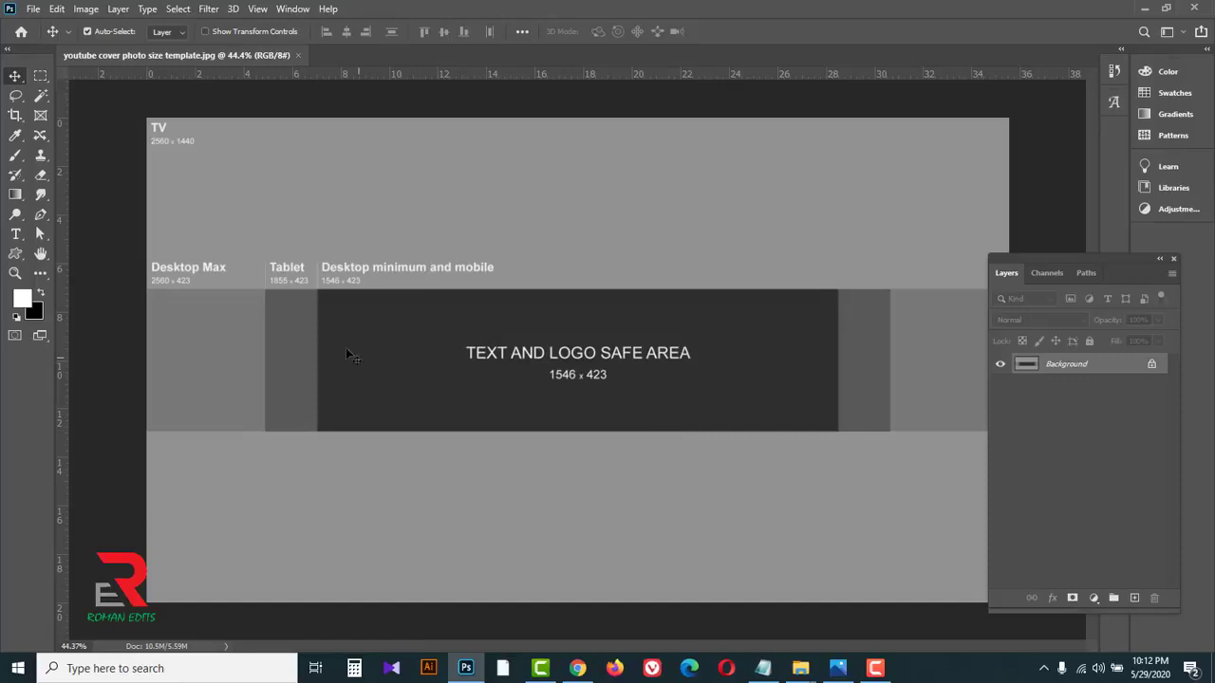
pyautogui.click(40, 81)
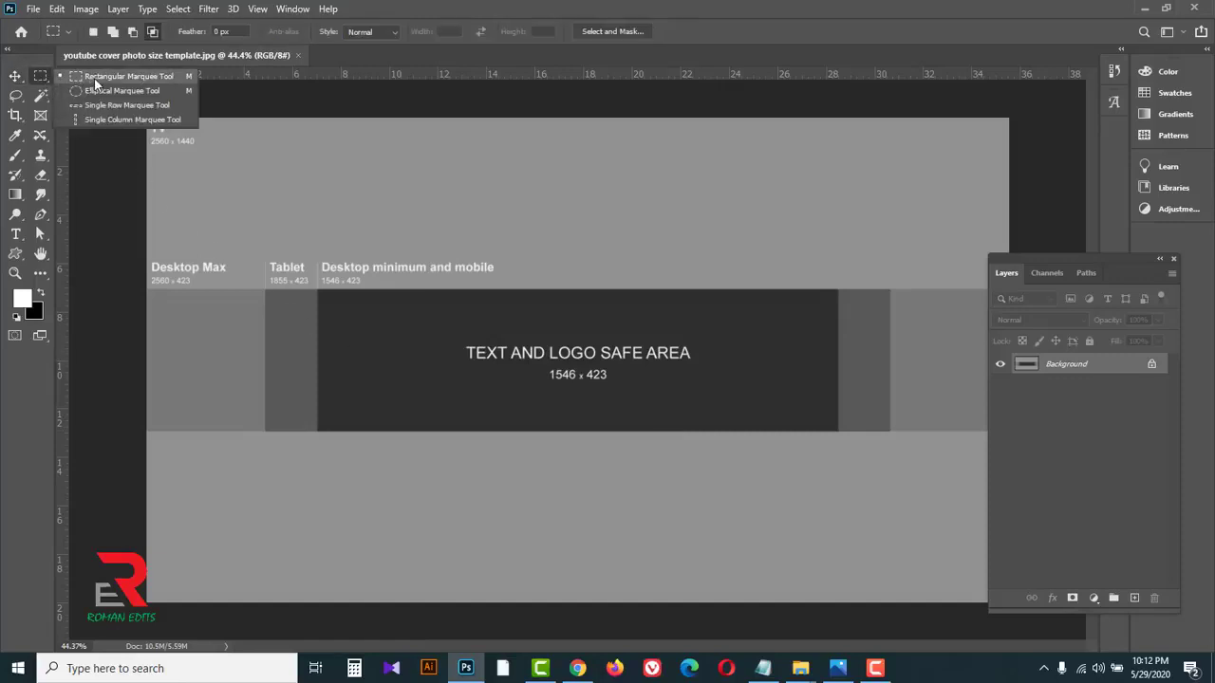
pyautogui.click(95, 74)
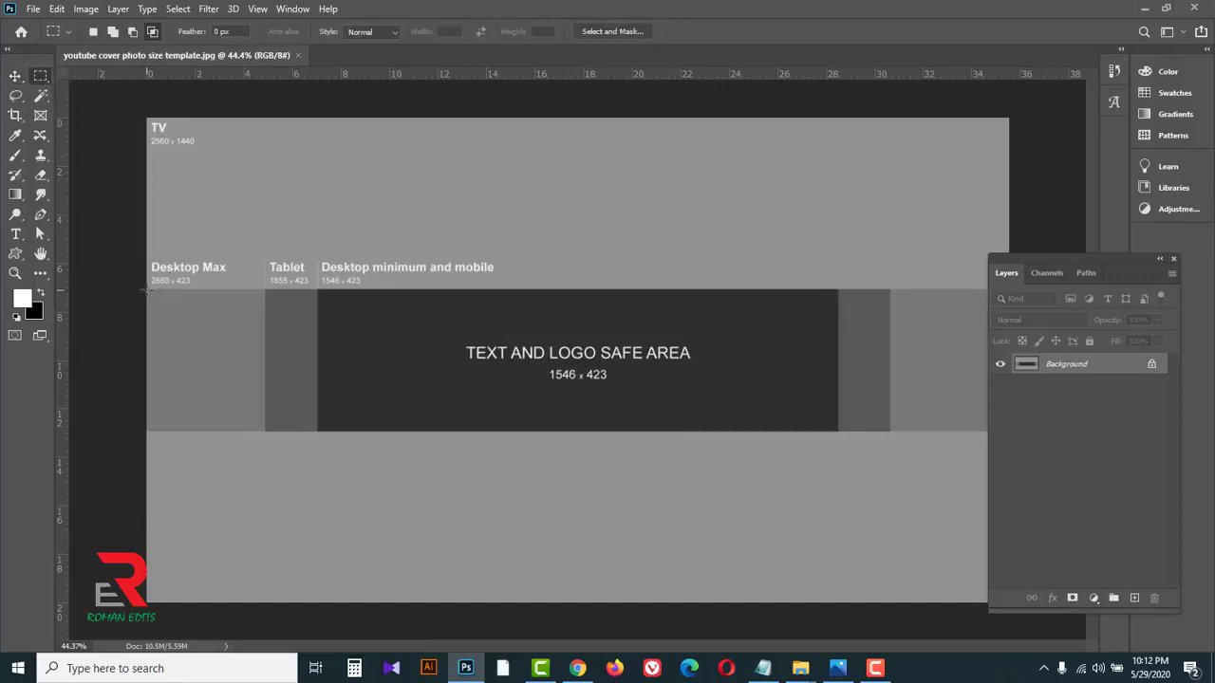
pyautogui.moveTo(147, 292); pyautogui.dragTo(1017, 434)
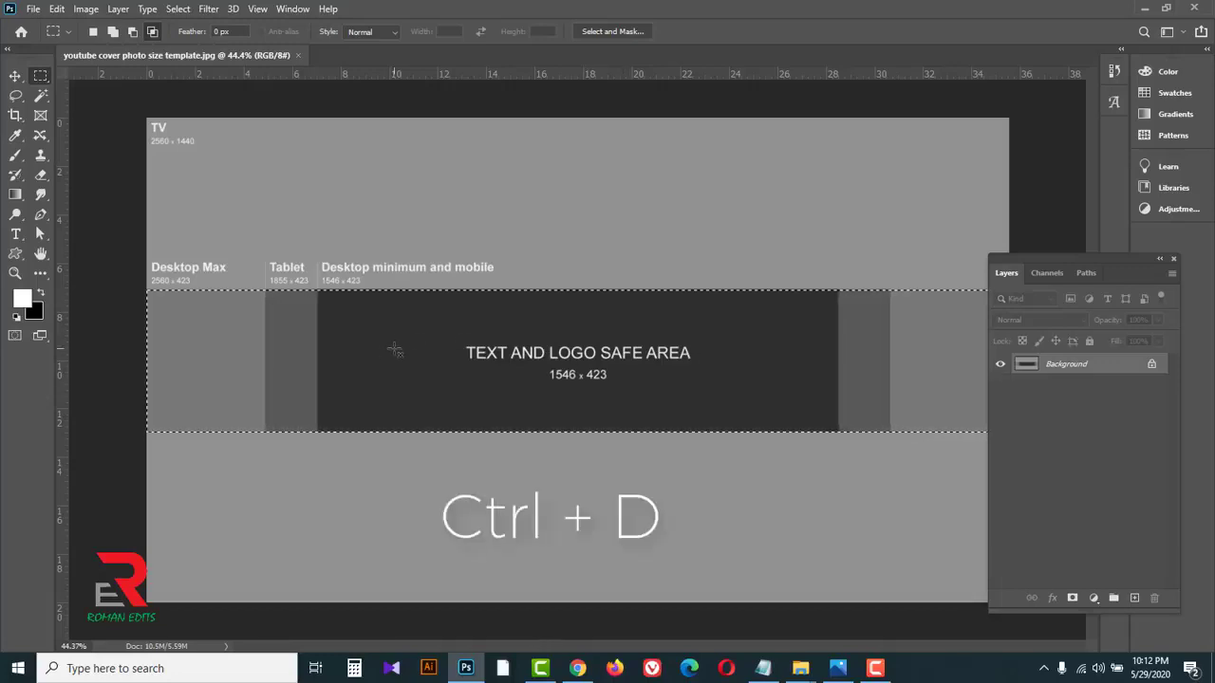
pyautogui.hotkey('ctrl', 'd')
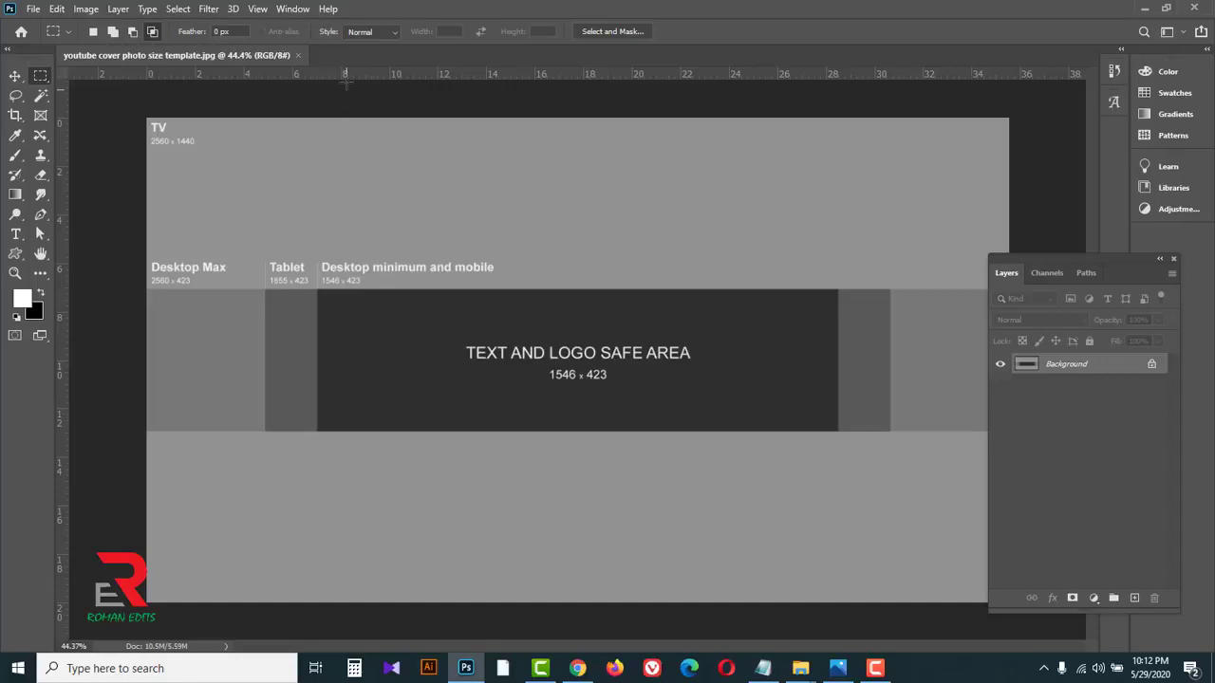
# - Place two horizontal and two vertical guides along the edges of the dark 1546 x 423 text and logo safe area
pyautogui.moveTo(345, 74); pyautogui.dragTo(402, 288)
pyautogui.moveTo(61, 349); pyautogui.dragTo(316, 375)
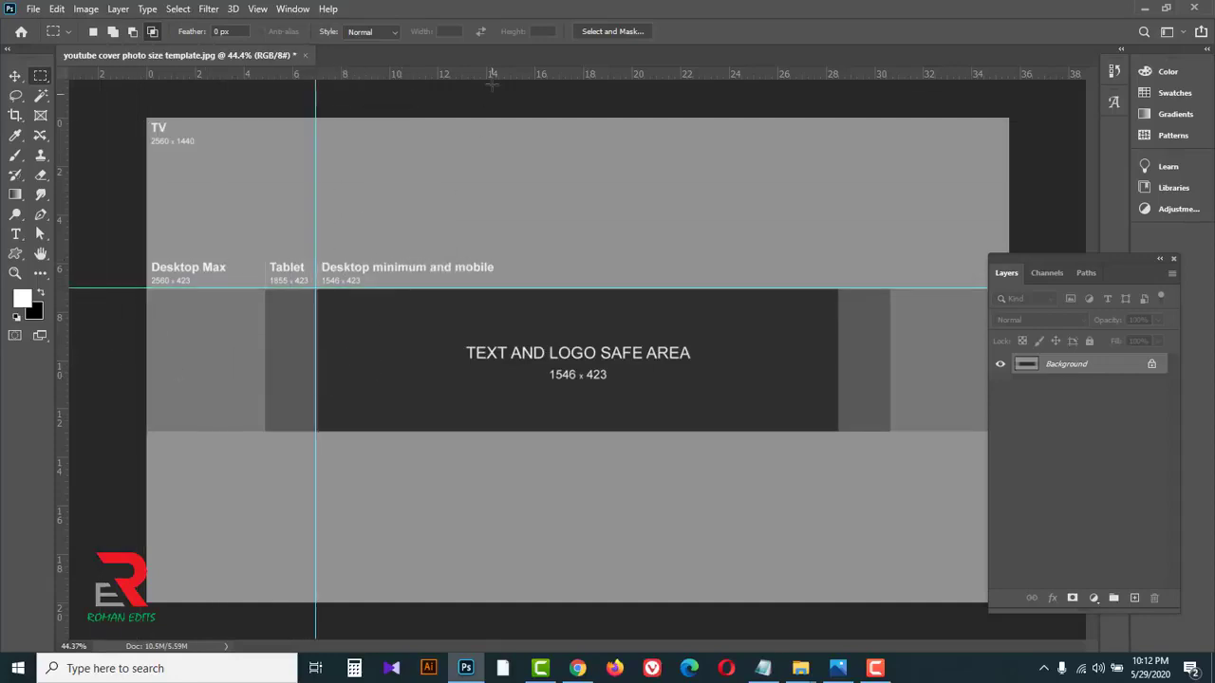
pyautogui.moveTo(492, 78); pyautogui.dragTo(523, 431)
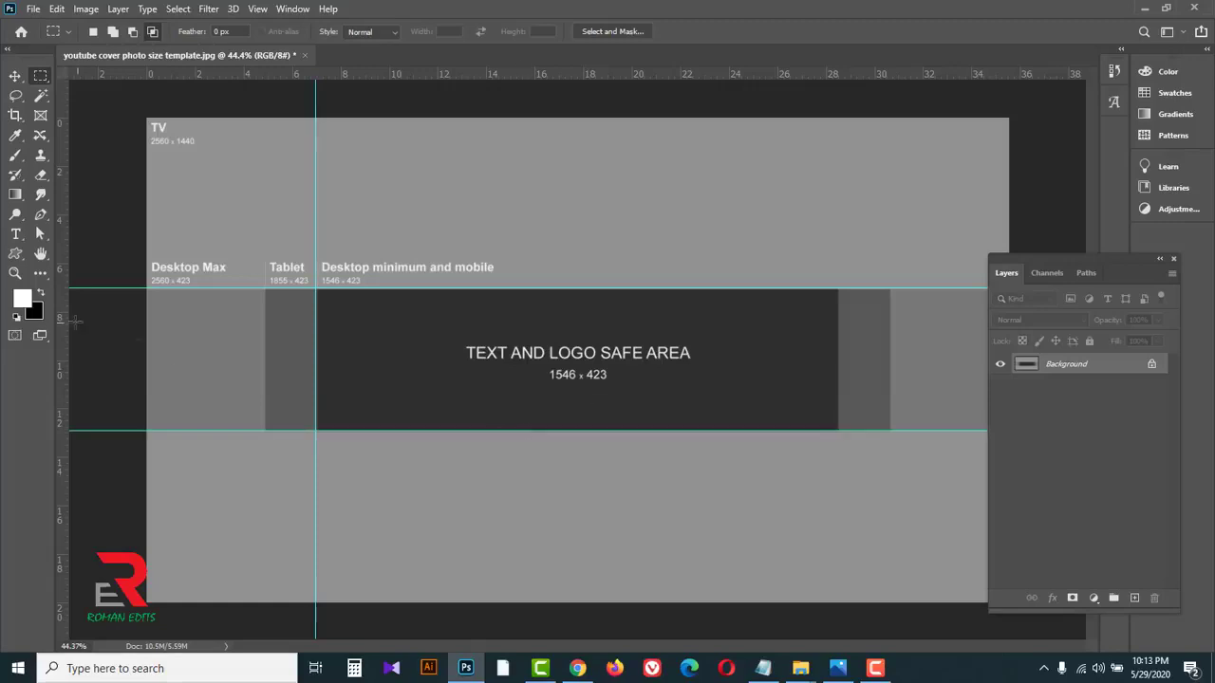
pyautogui.moveTo(65, 322); pyautogui.dragTo(837, 346)
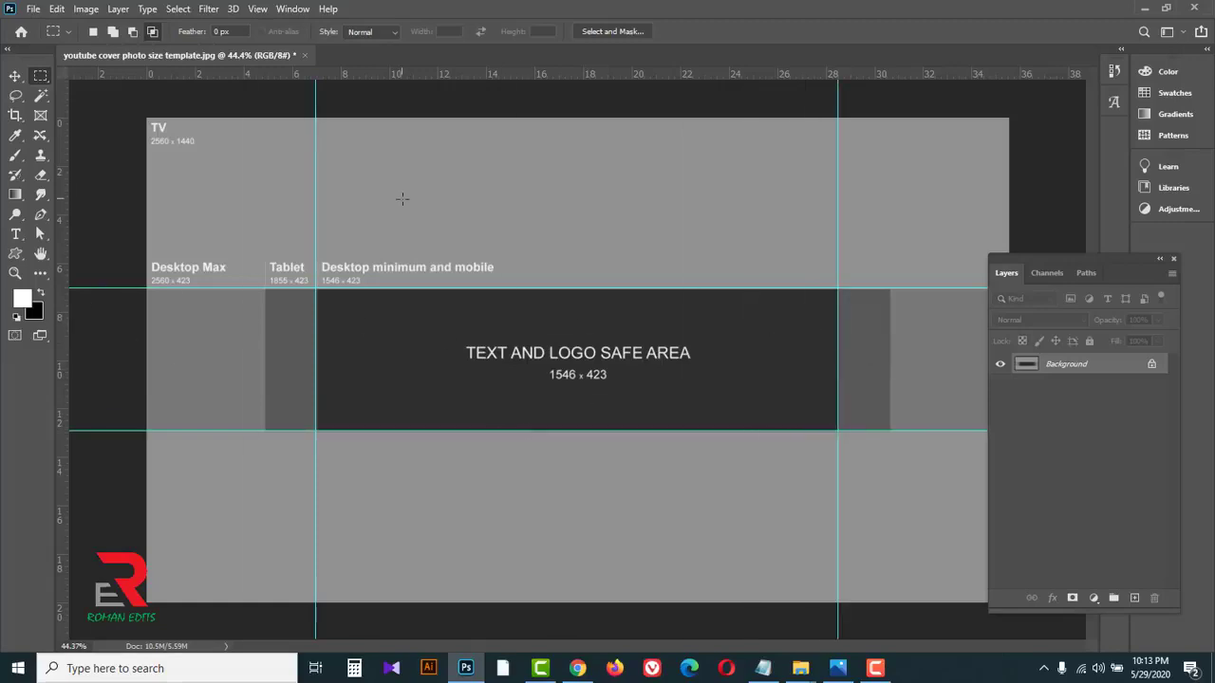
# - Select the guide-bounded text and logo safe area with the Rectangular Marquee, and clear the selection
pyautogui.rightClick(46, 76)
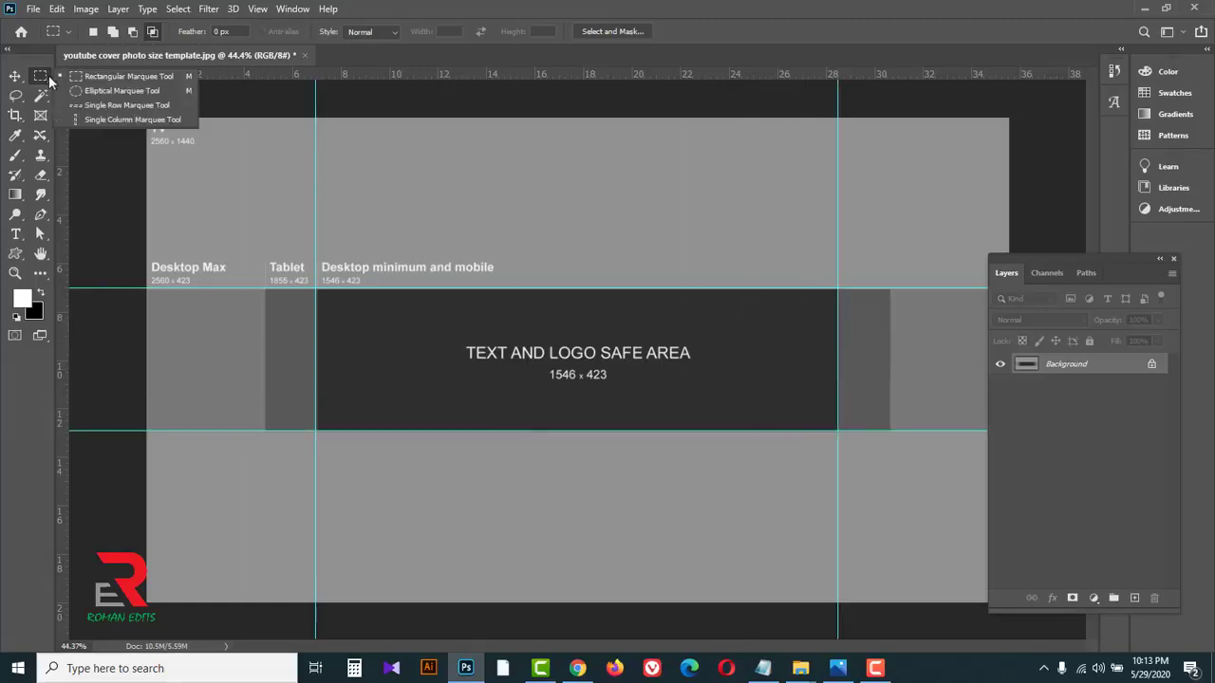
pyautogui.click(112, 76)
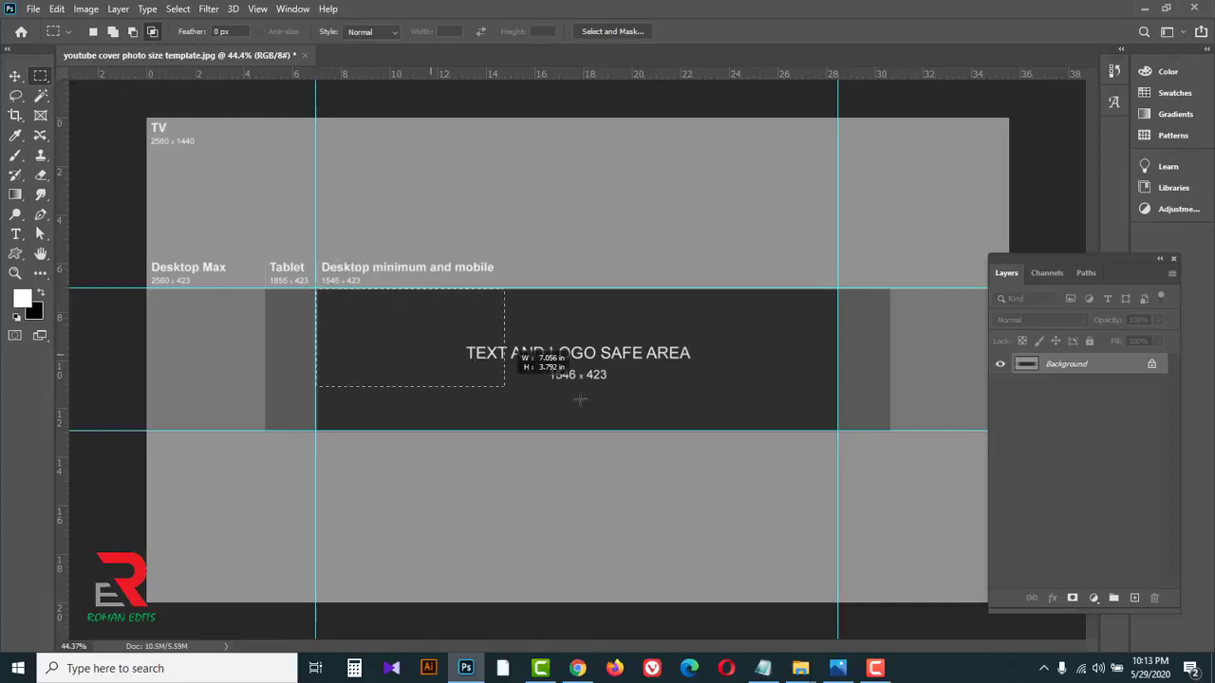
pyautogui.moveTo(784, 423); pyautogui.dragTo(838, 431)
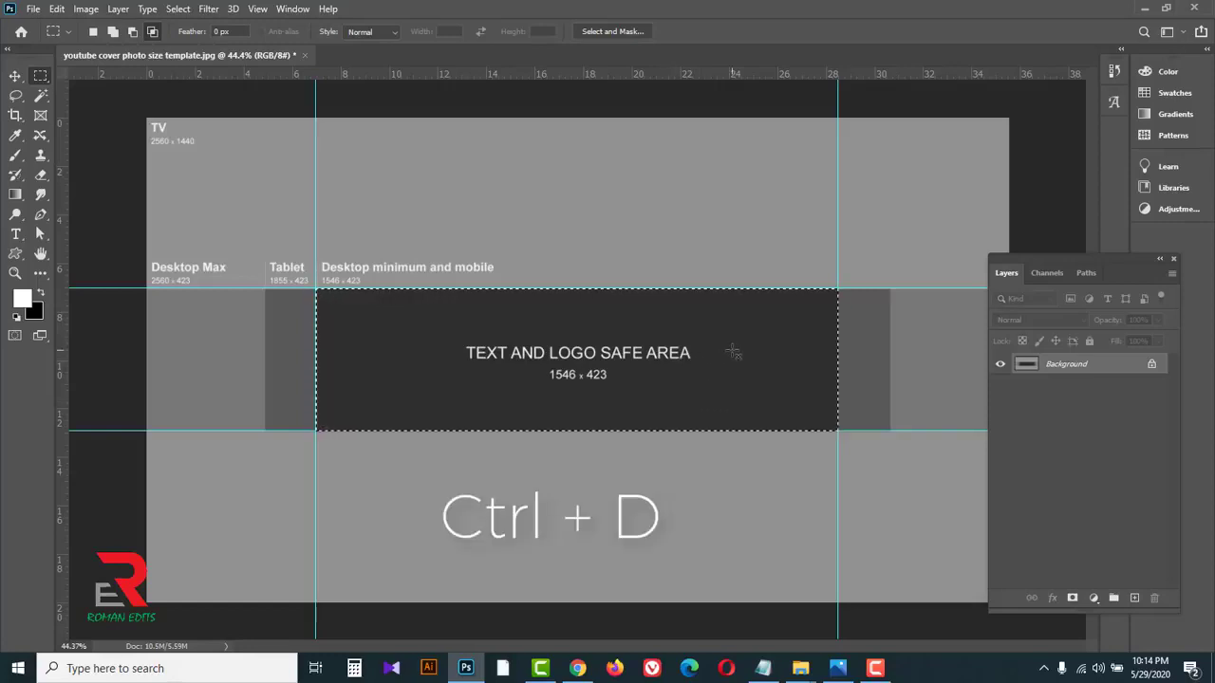
pyautogui.hotkey('ctrl', 'd')
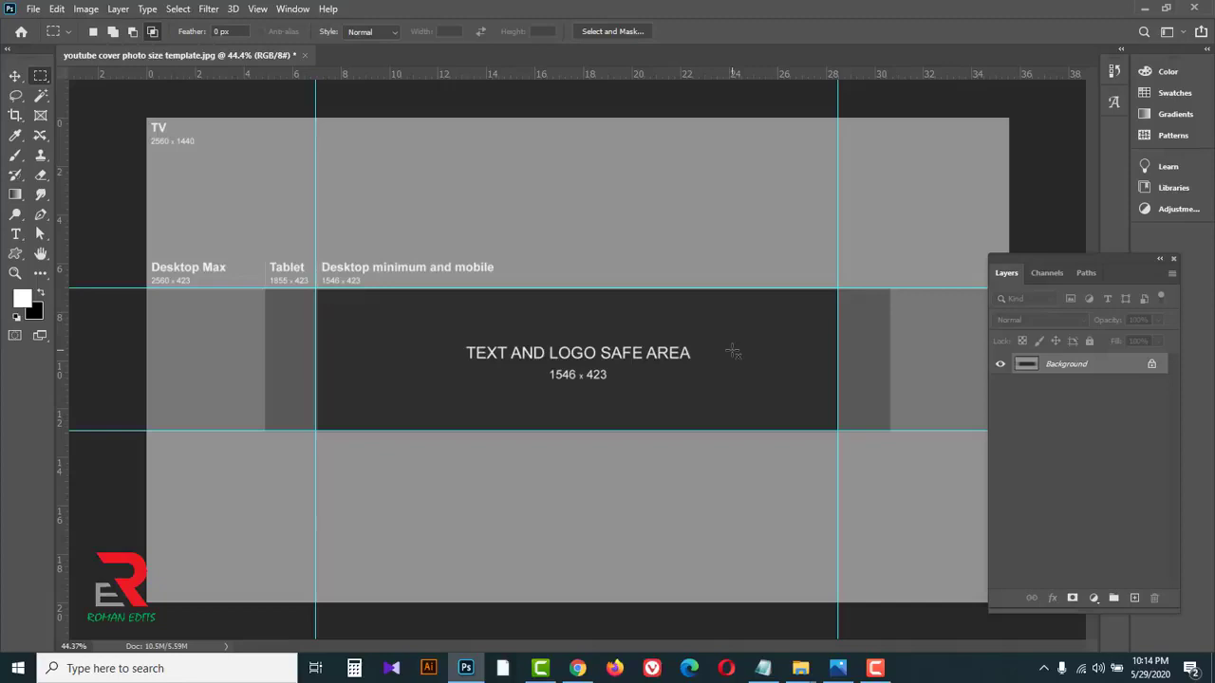
# - Open the images BACKGRUND 1, instagram-text-logo-png-4, PIC 3, pic 4 and pic 6 together from folder 27
pyautogui.click(32, 9)
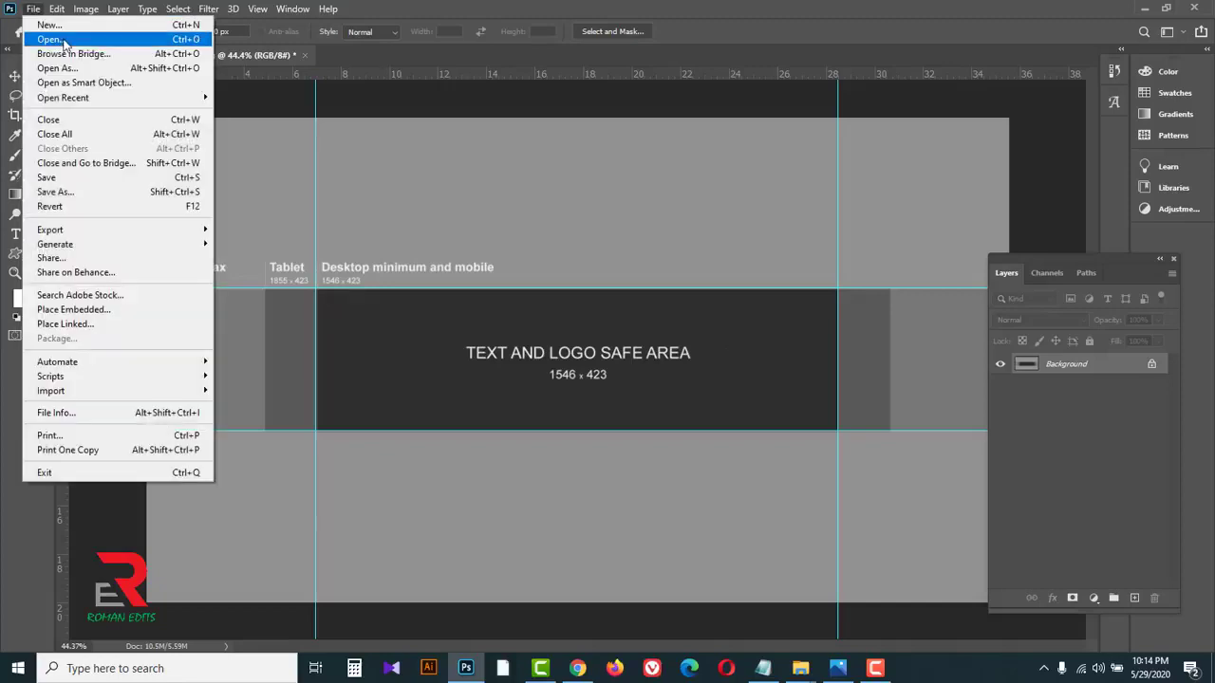
pyautogui.click(47, 44)
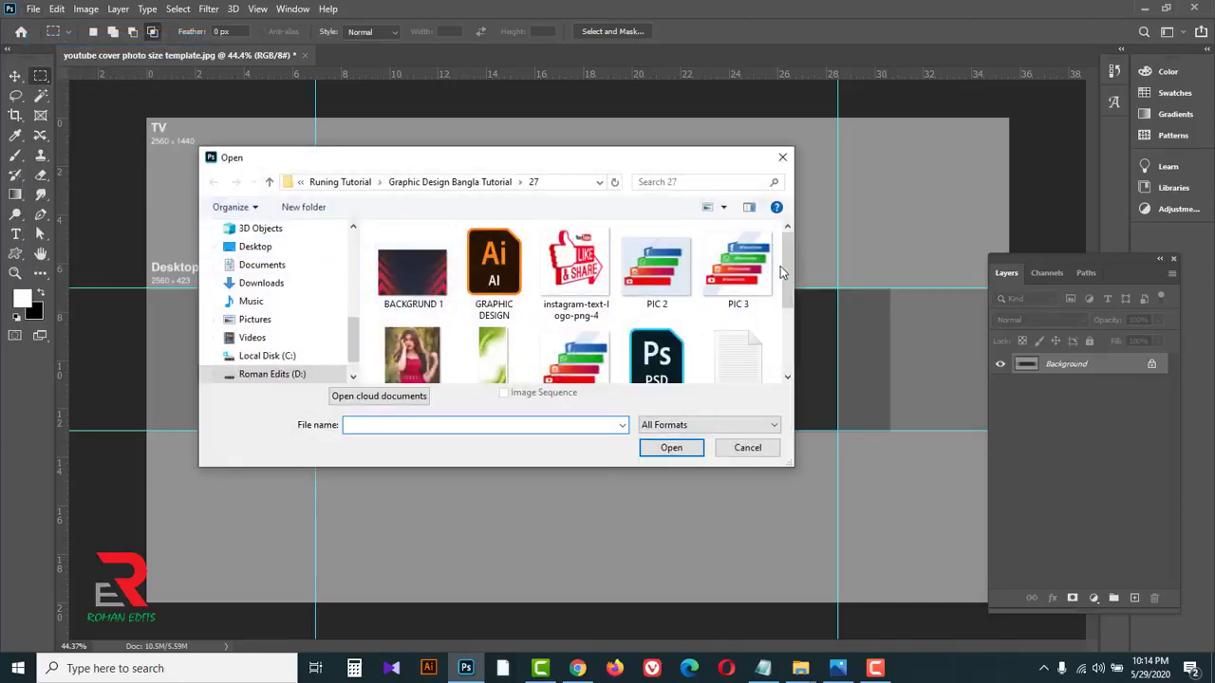
pyautogui.scroll(-1, 669, 284)
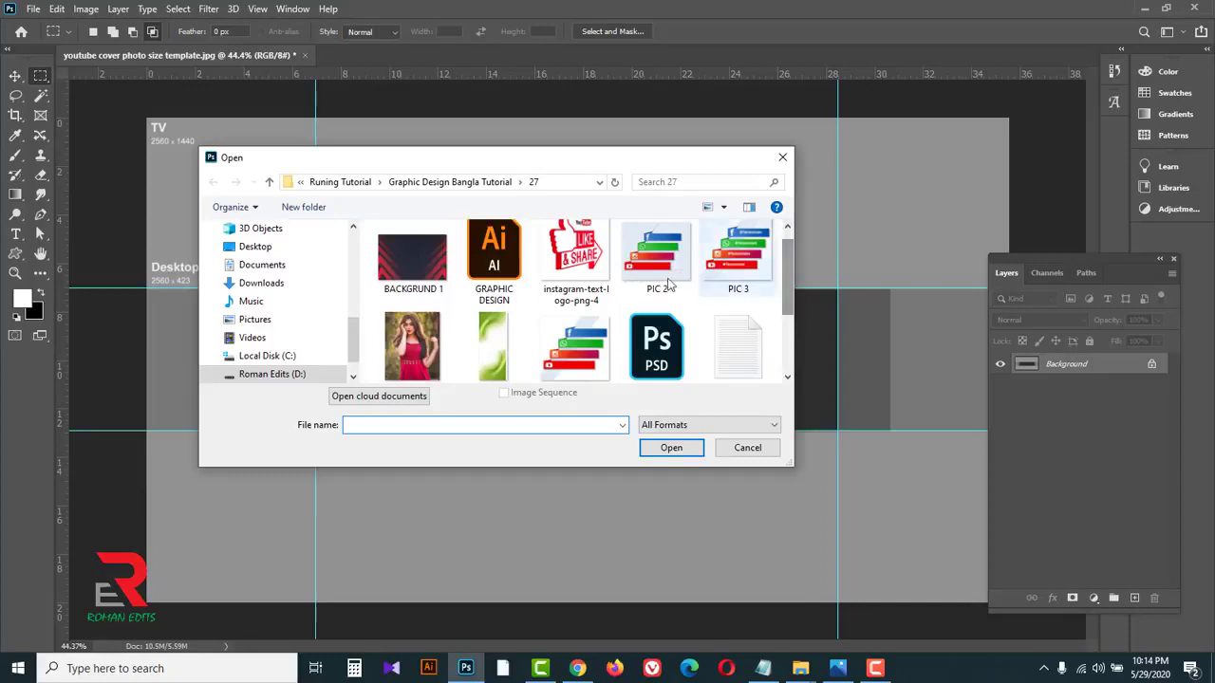
pyautogui.click(418, 266)
pyautogui.keyDown('ctrl'); pyautogui.click(596, 275); pyautogui.keyUp('ctrl')
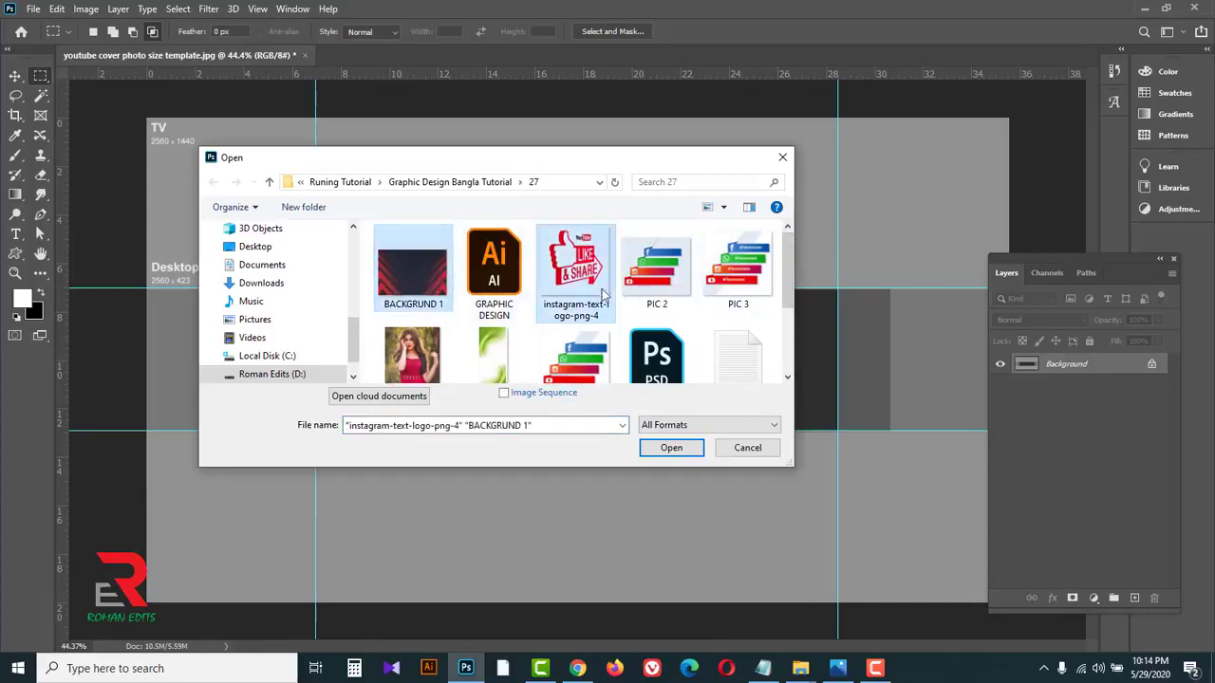
pyautogui.keyDown('ctrl'); pyautogui.click(738, 270); pyautogui.keyUp('ctrl')
pyautogui.keyDown('ctrl'); pyautogui.click(406, 363); pyautogui.keyUp('ctrl')
pyautogui.keyDown('ctrl'); pyautogui.click(505, 351); pyautogui.keyUp('ctrl')
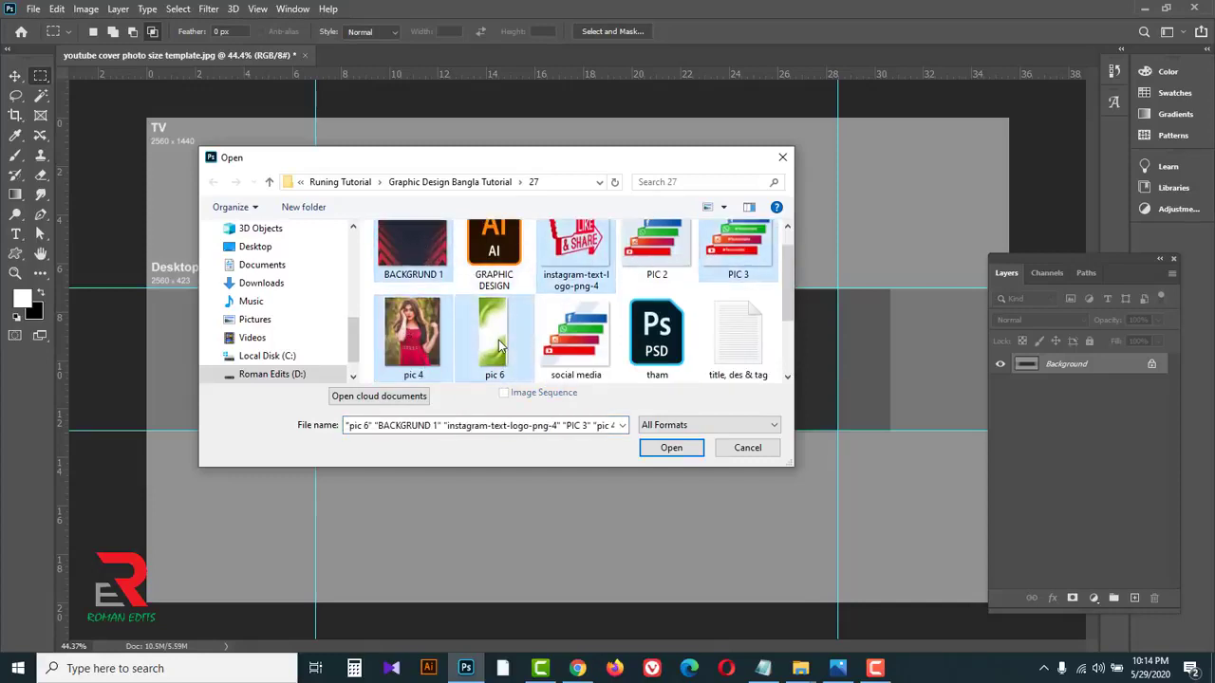
pyautogui.scroll(-2, 787, 290)
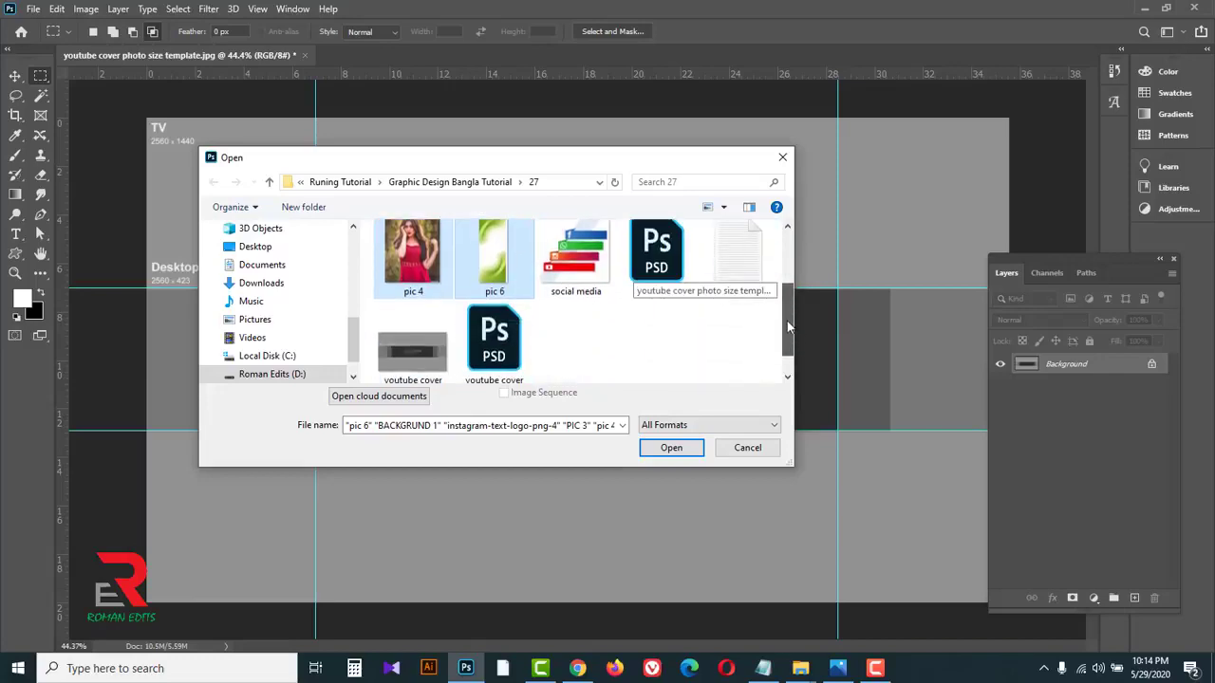
pyautogui.click(671, 450)
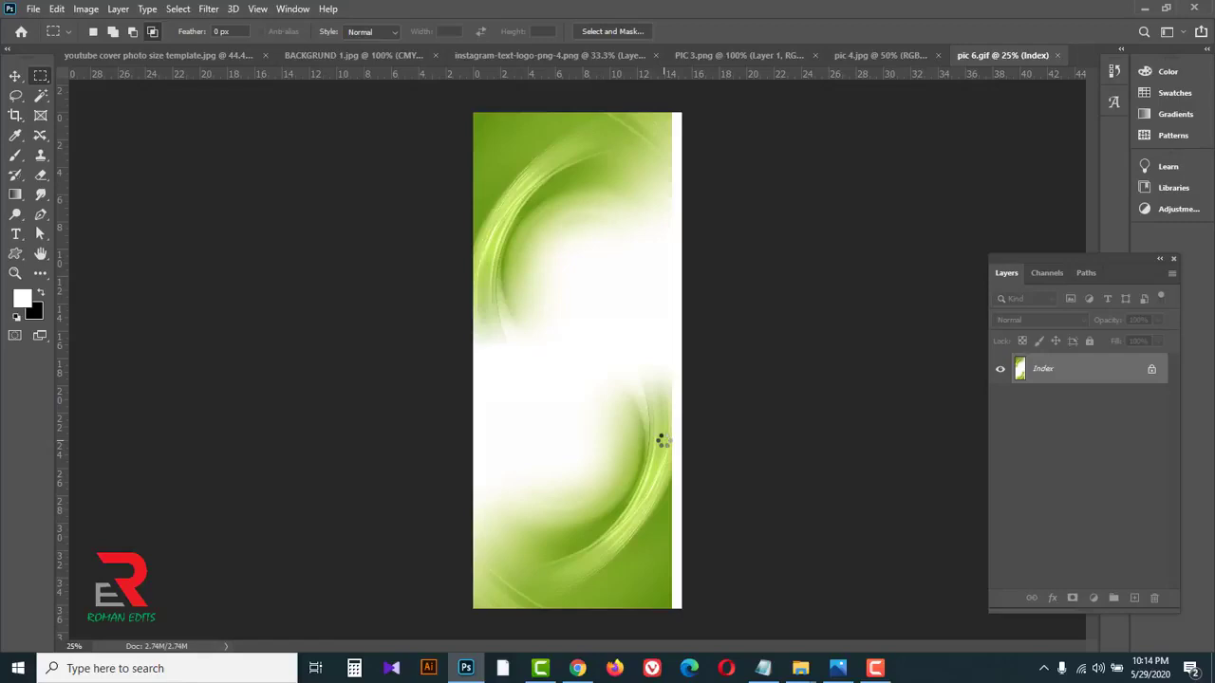
# - Copy the portrait photo from pic 4.jpg into the YouTube cover template as a new layer with the Move tool
pyautogui.click(854, 57)
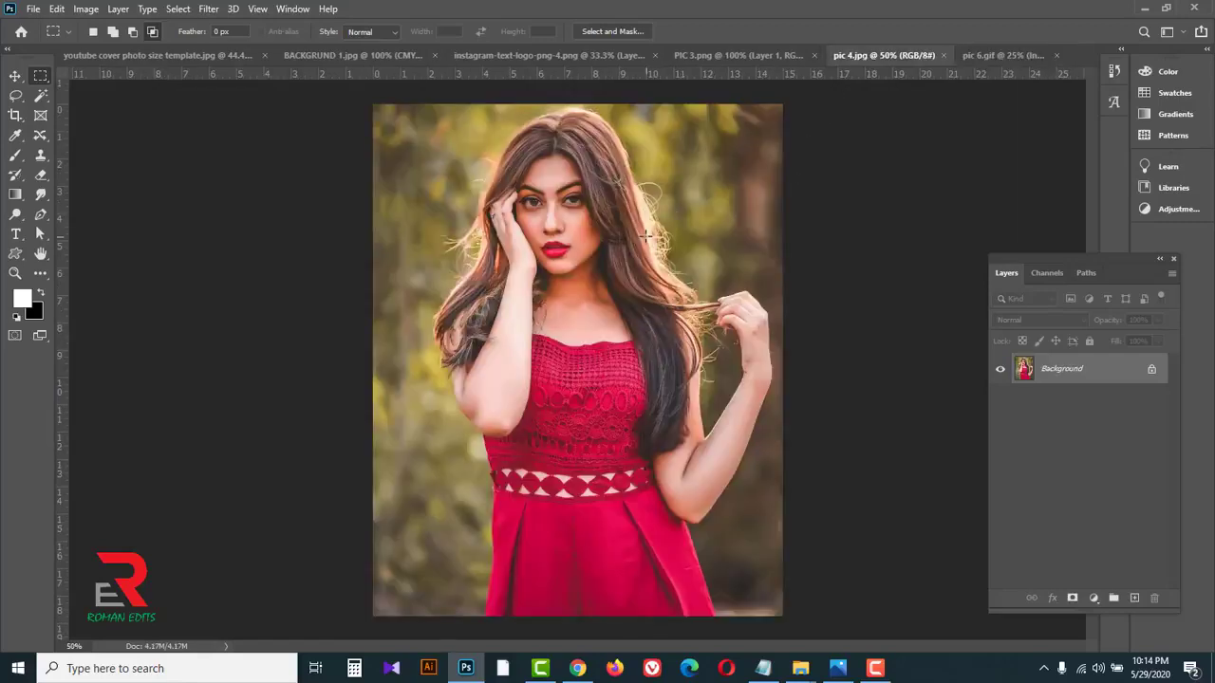
pyautogui.rightClick(18, 79)
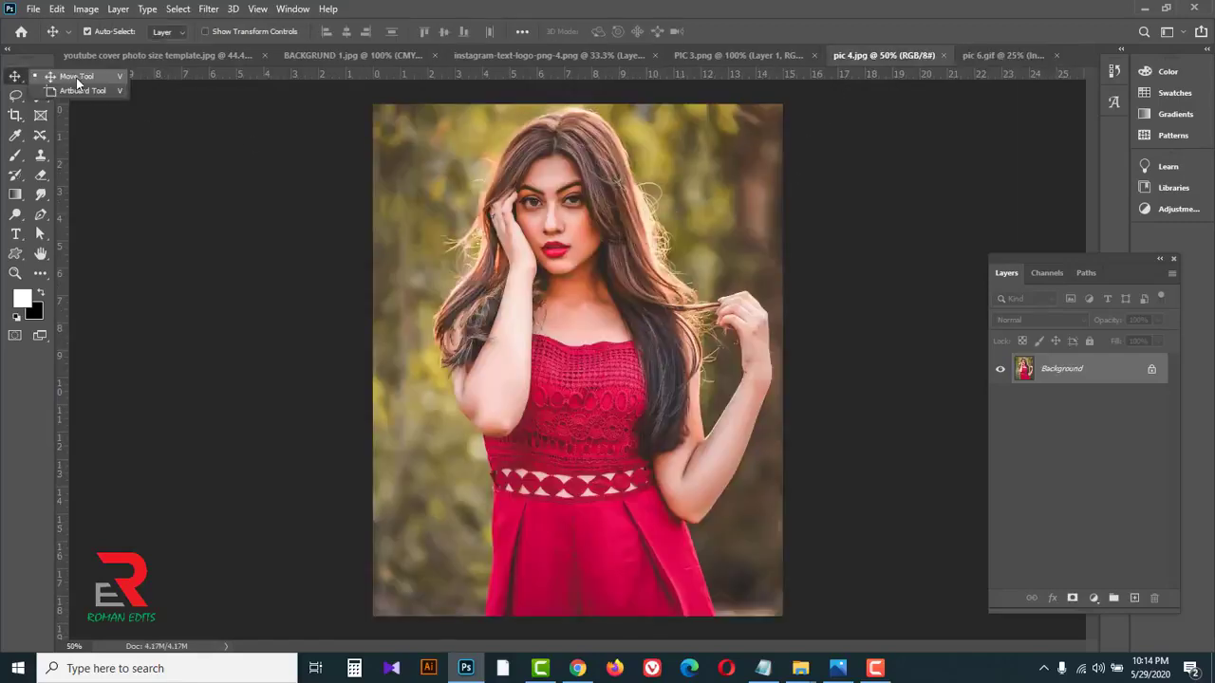
pyautogui.click(77, 78)
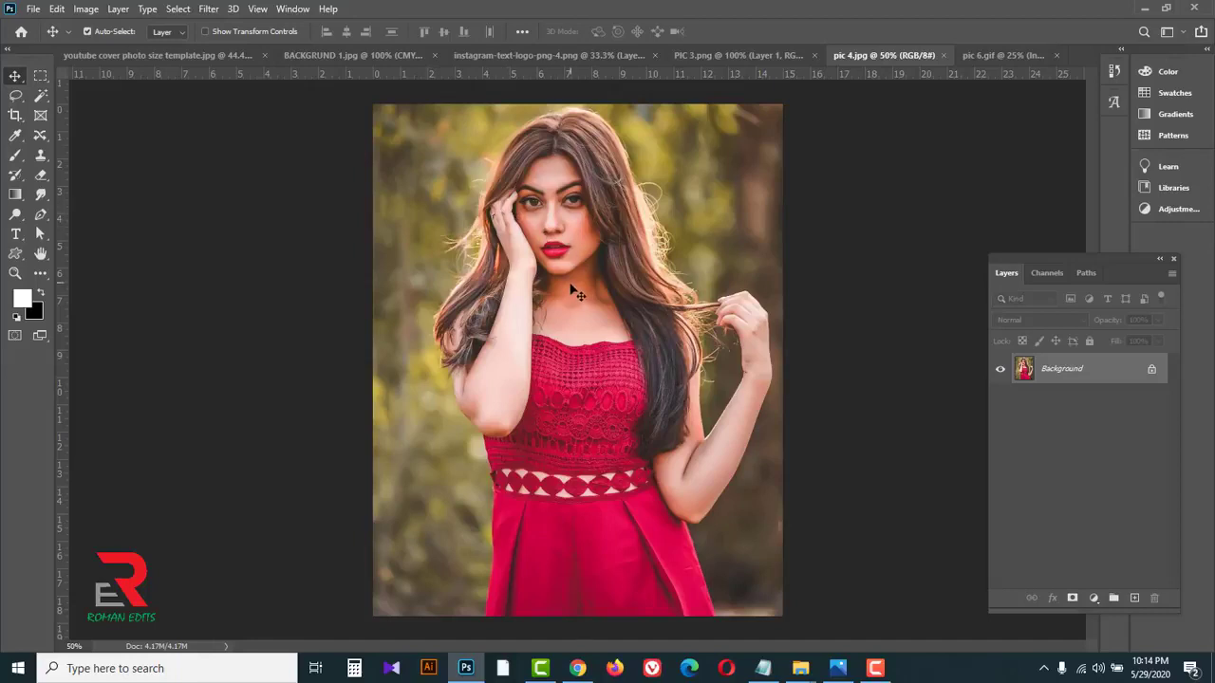
pyautogui.click(203, 56)
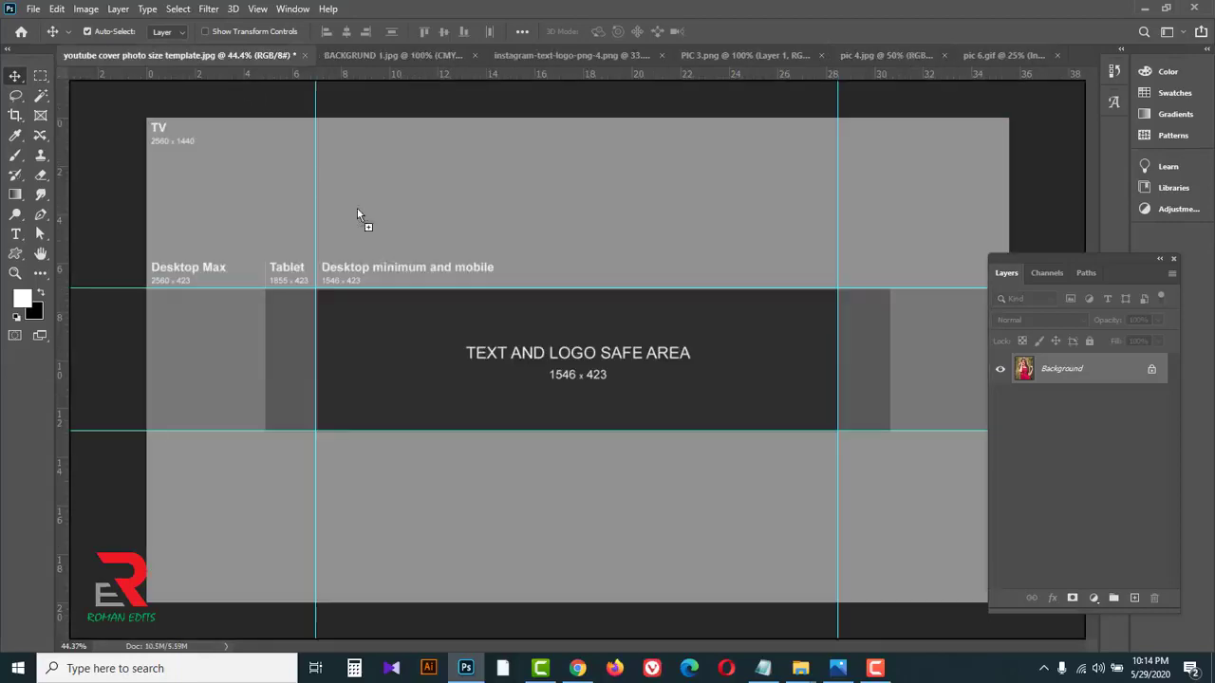
pyautogui.moveTo(450, 269); pyautogui.dragTo(453, 273)
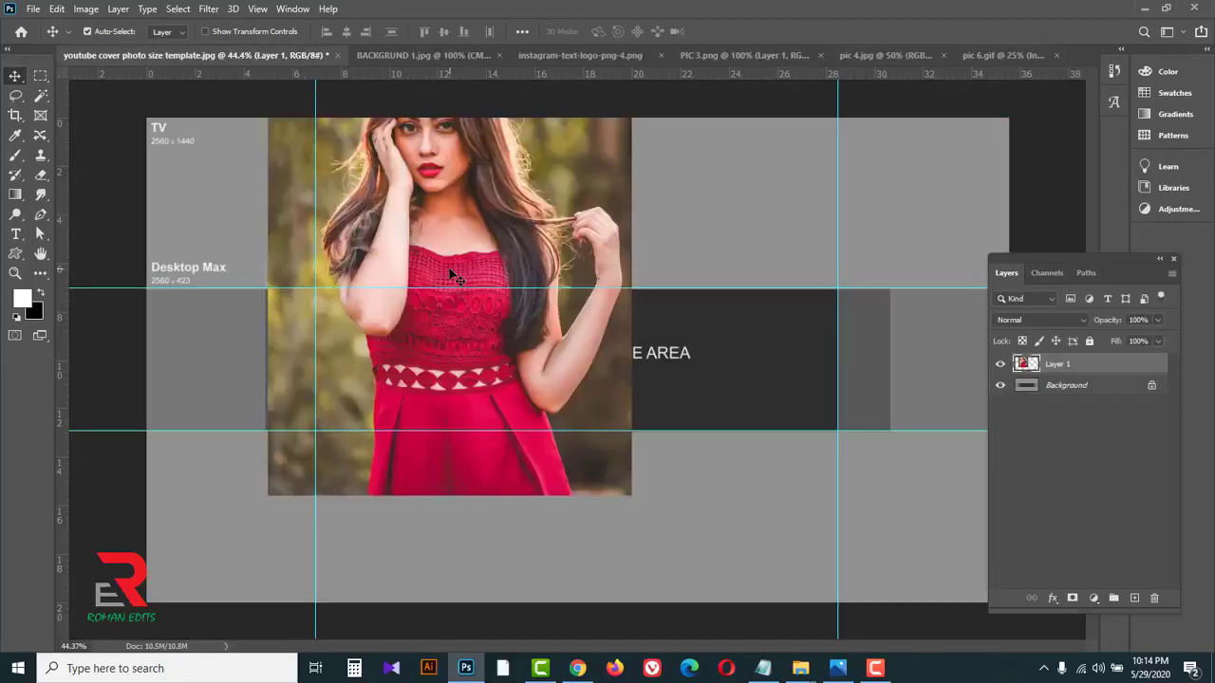
# - Scale the portrait layer proportionally to about 260% and position it so the photo covers the entire template canvas
pyautogui.keyDown('alt'); pyautogui.click(480, 245); pyautogui.keyUp('alt')
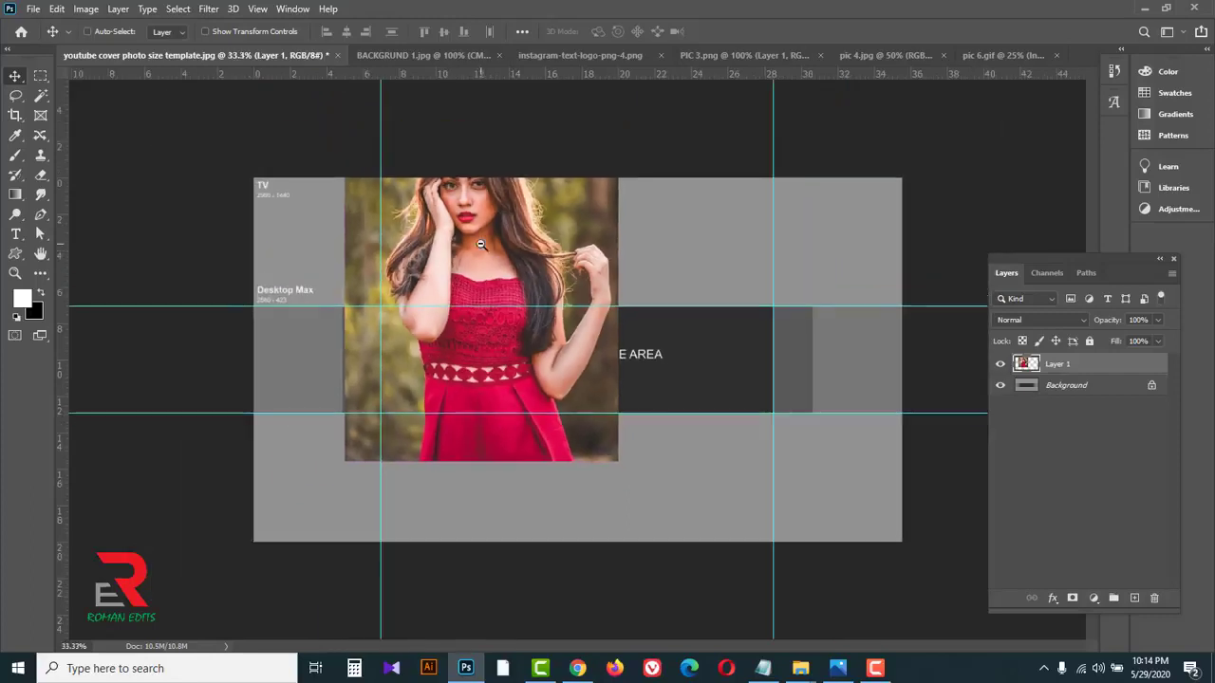
pyautogui.keyDown('alt'); pyautogui.click(480, 245); pyautogui.keyUp('alt')
pyautogui.hotkey('ctrl', 't')
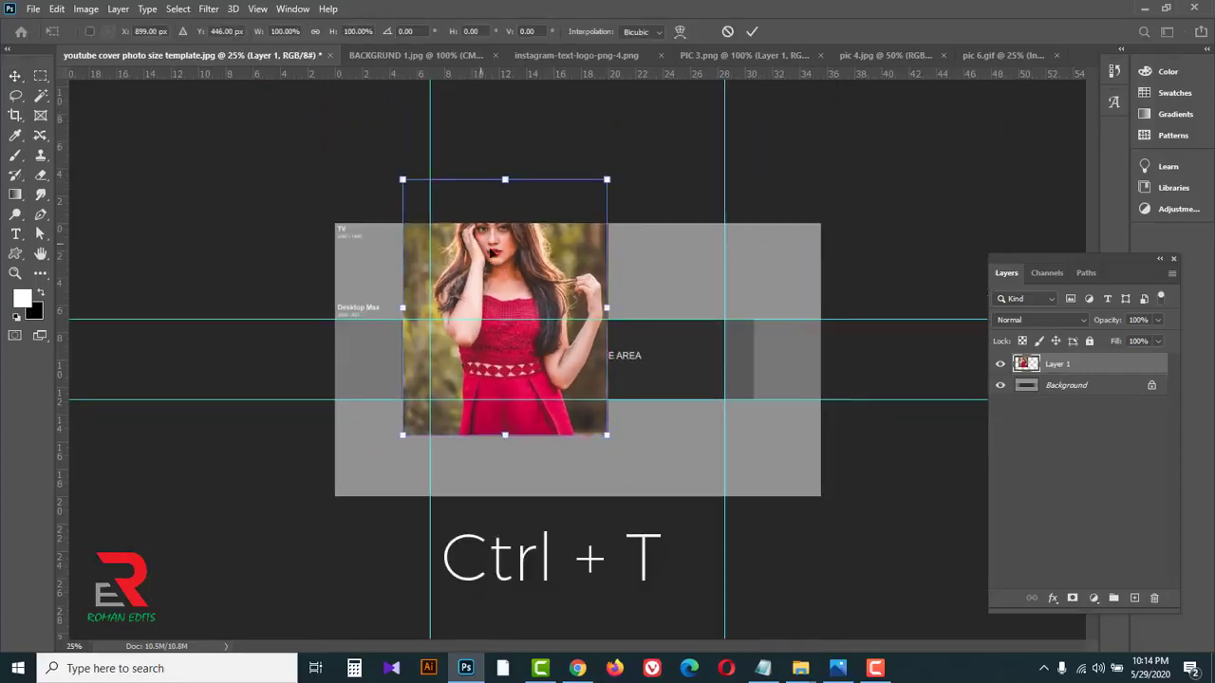
pyautogui.moveTo(536, 256); pyautogui.dragTo(579, 309)
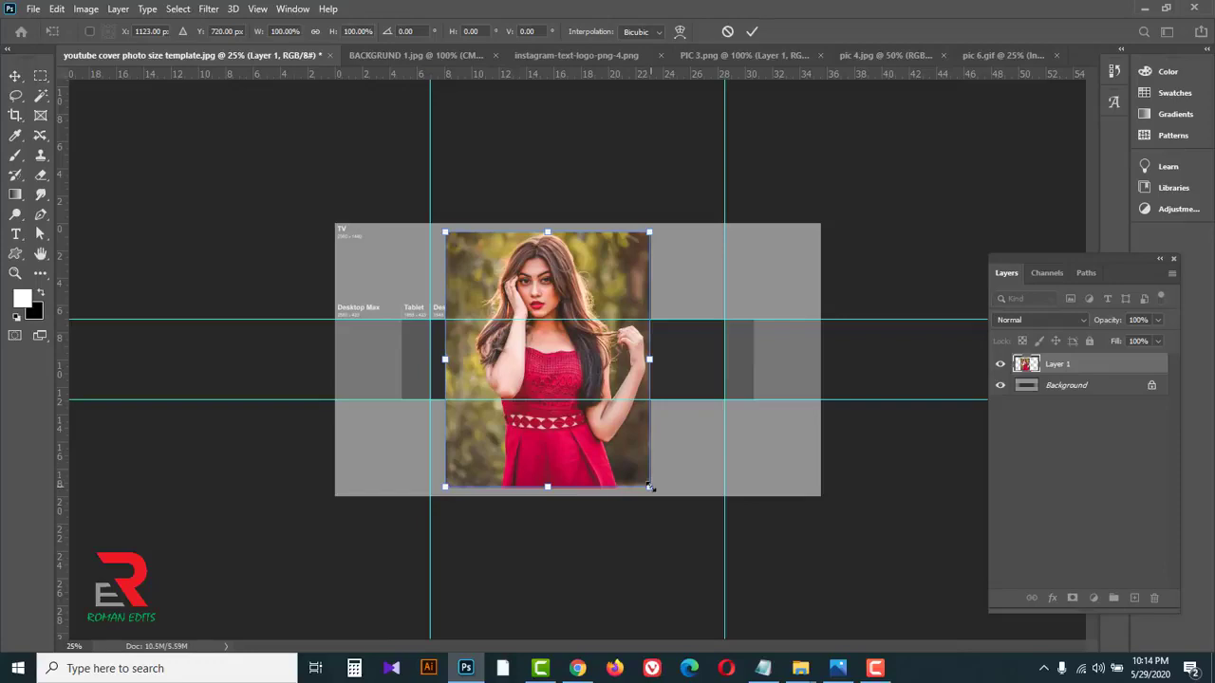
pyautogui.moveTo(651, 488); pyautogui.dragTo(854, 574)
pyautogui.moveTo(630, 275); pyautogui.dragTo(711, 298)
pyautogui.moveTo(813, 154); pyautogui.dragTo(865, 135)
pyautogui.moveTo(655, 263); pyautogui.dragTo(653, 270)
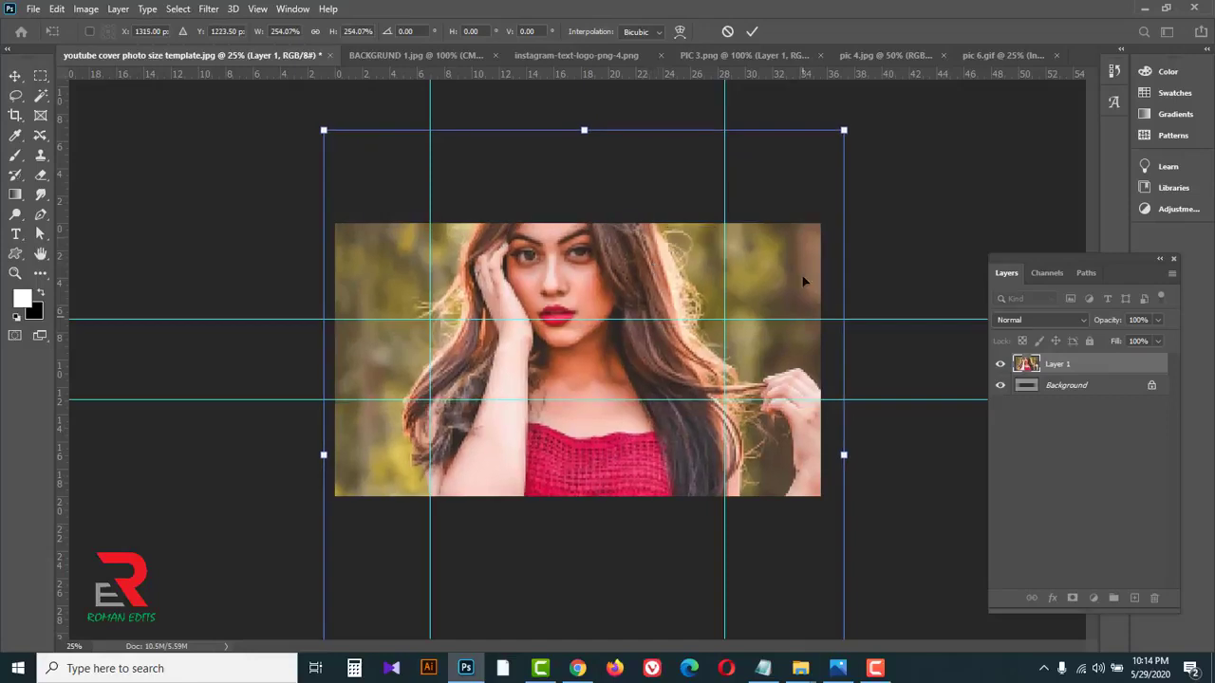
pyautogui.moveTo(837, 136); pyautogui.dragTo(842, 133)
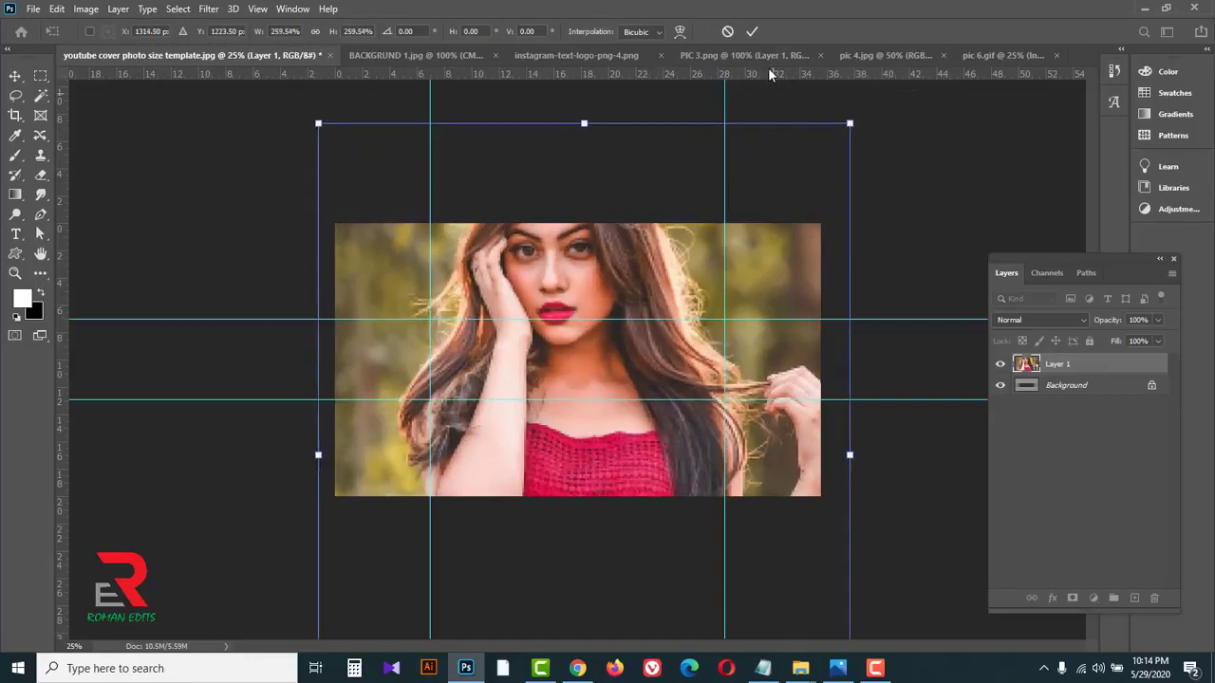
pyautogui.click(755, 32)
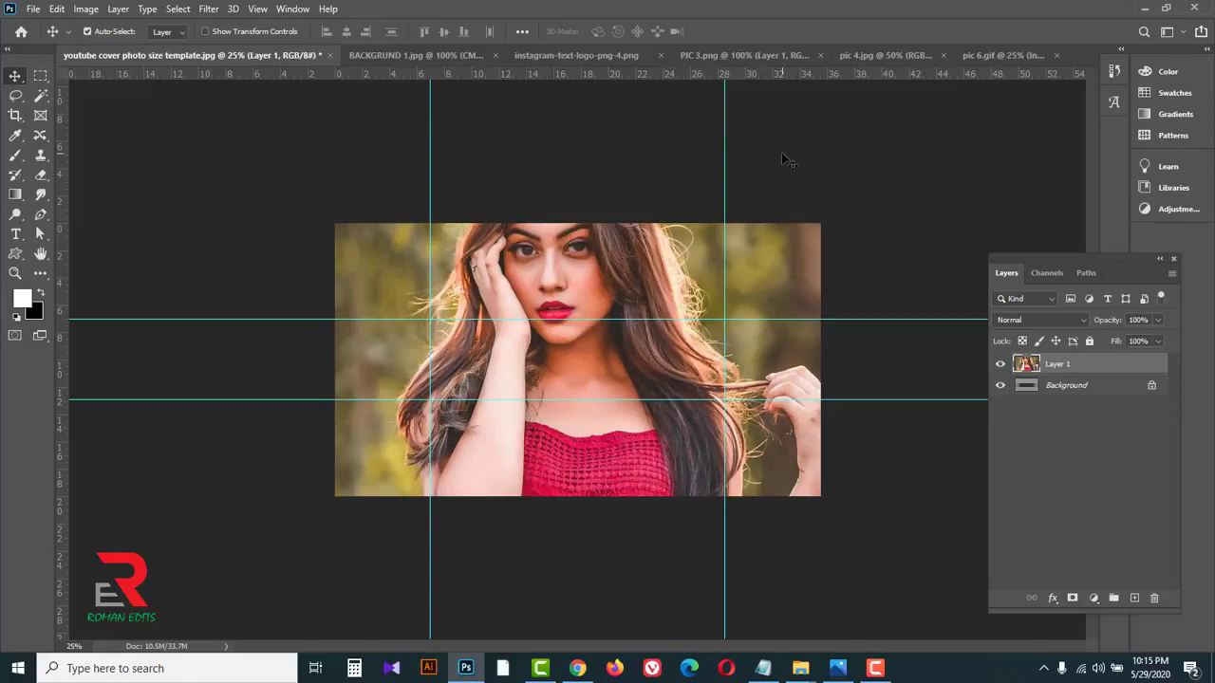
# - Set the portrait layer's opacity to 21% and close the pic 4.jpg document
pyautogui.click(1157, 320)
pyautogui.moveTo(1159, 340); pyautogui.dragTo(1104, 343)
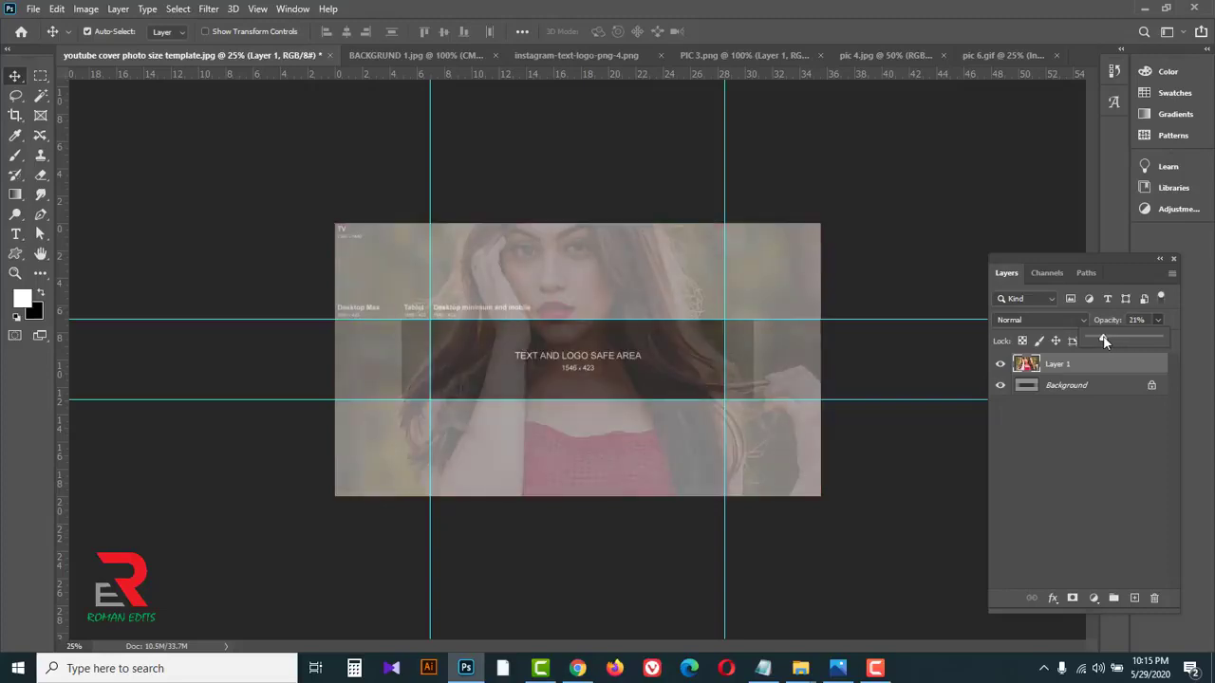
pyautogui.click(1112, 369)
pyautogui.click(867, 58)
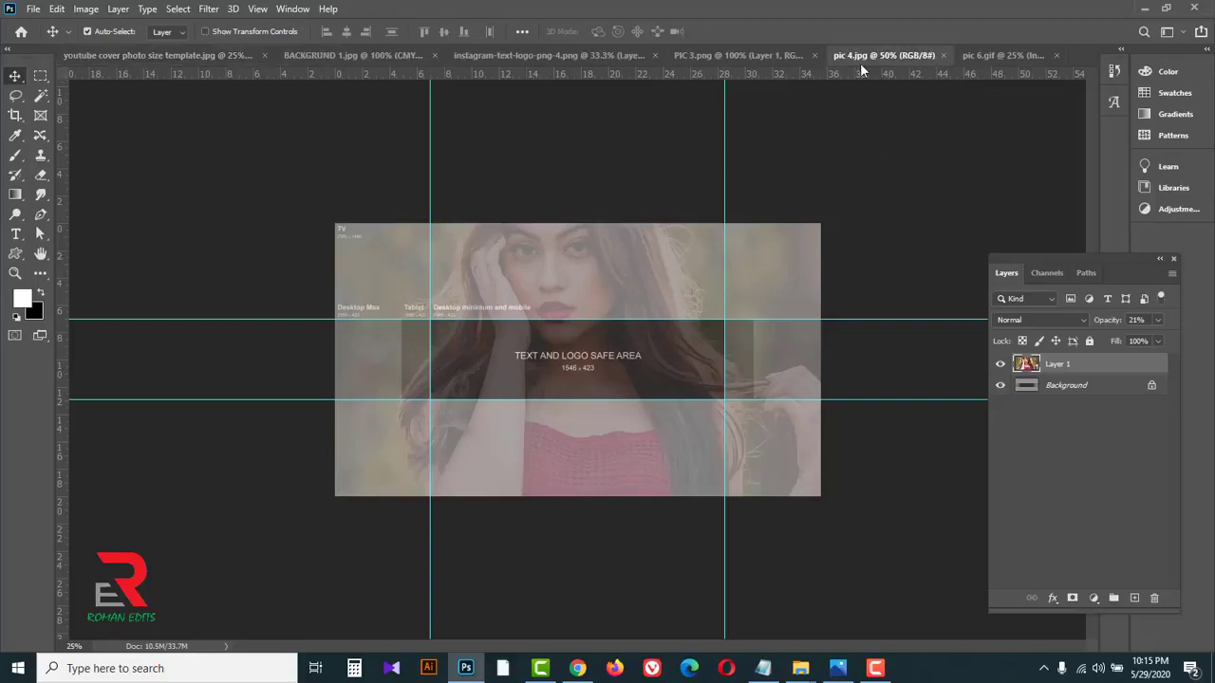
pyautogui.click(943, 56)
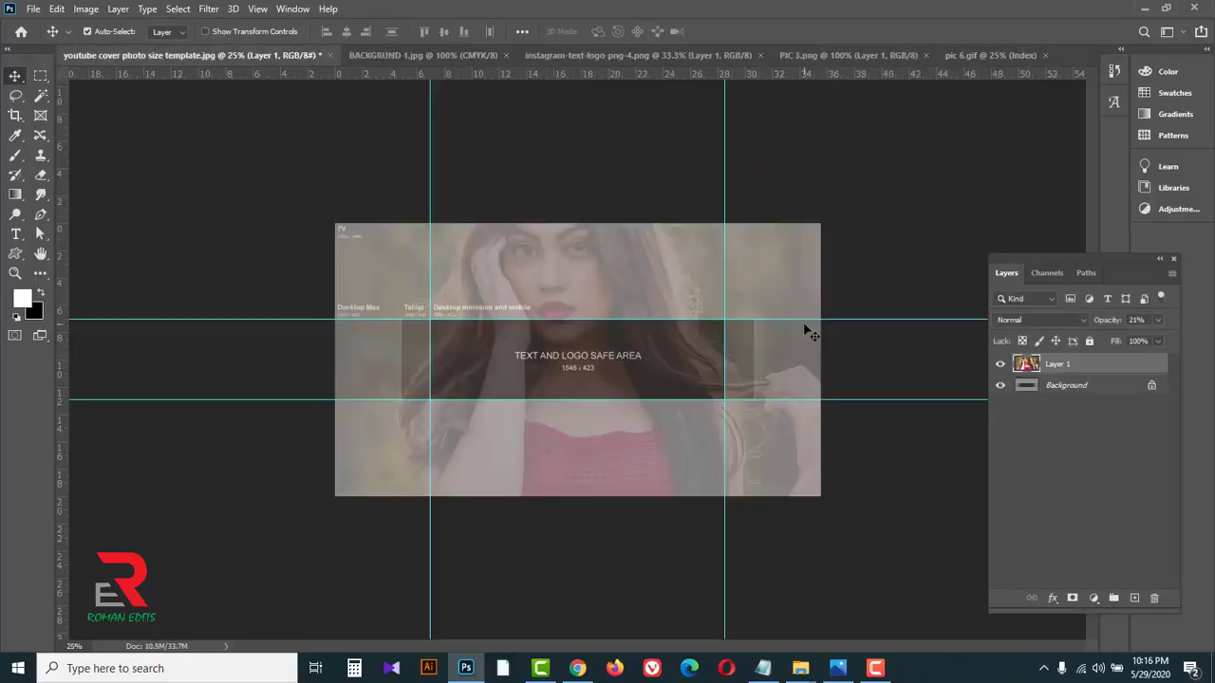
# - Copy the dark blue and red chevron image from BACKGRUND 1.jpg into the YouTube cover template as a new layer
pyautogui.click(593, 54)
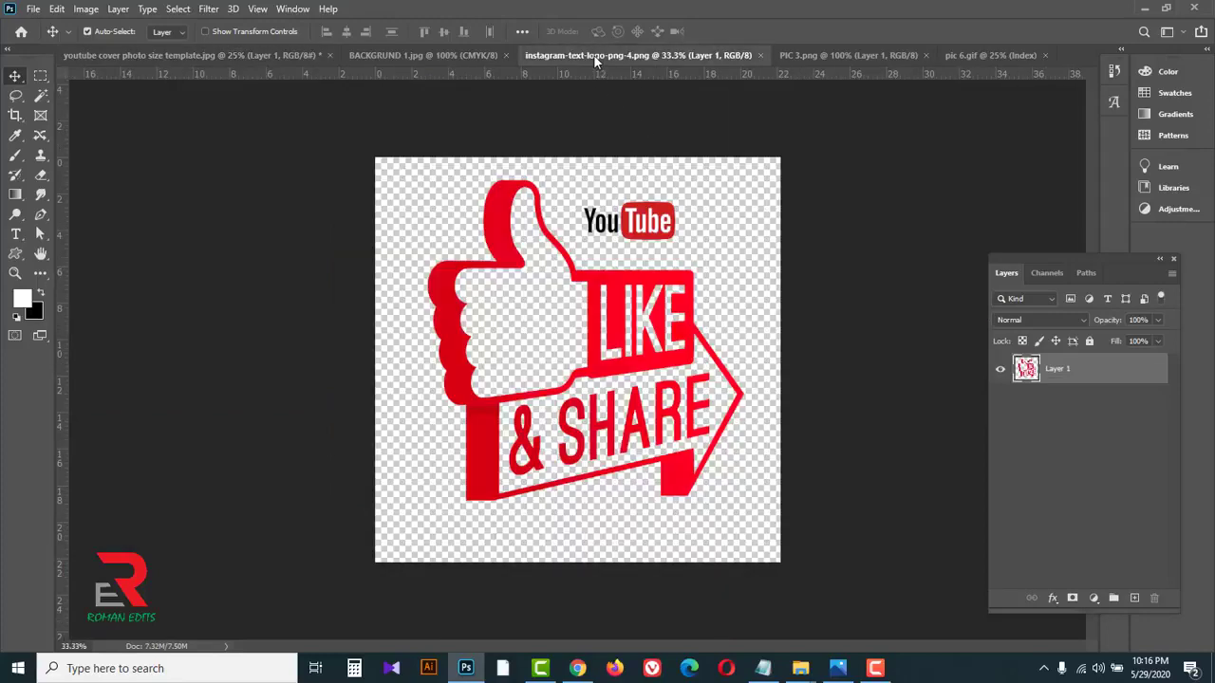
pyautogui.click(453, 58)
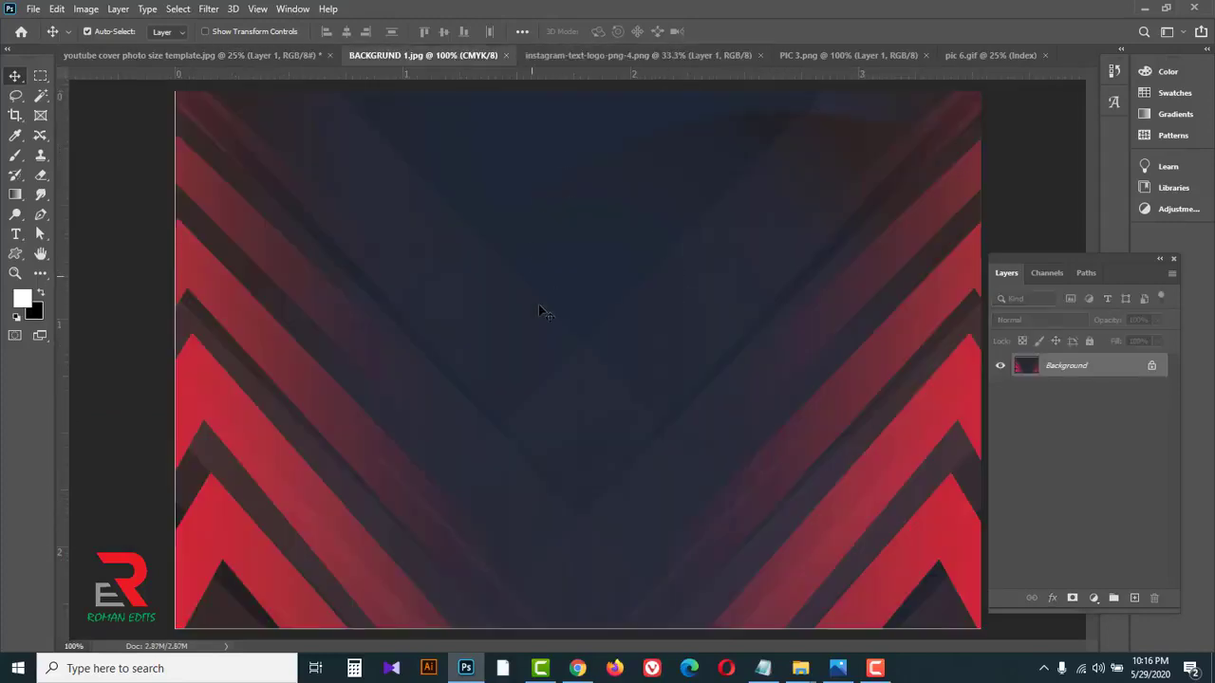
pyautogui.moveTo(555, 304); pyautogui.dragTo(438, 345)
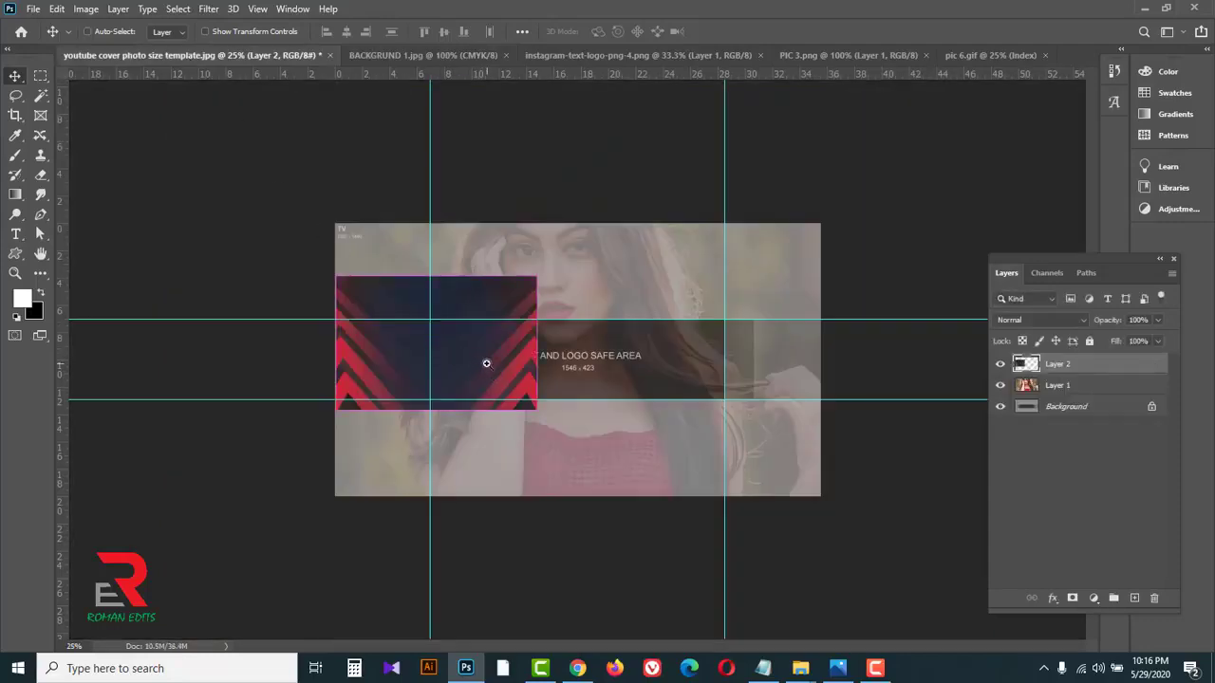
# - Stretch the chevron layer between the two horizontal guides, from the canvas's left edge to the right vertical guide, and close BACKGRUND 1.jpg
pyautogui.hotkey('ctrl', '+')
pyautogui.hotkey('ctrl', 't')
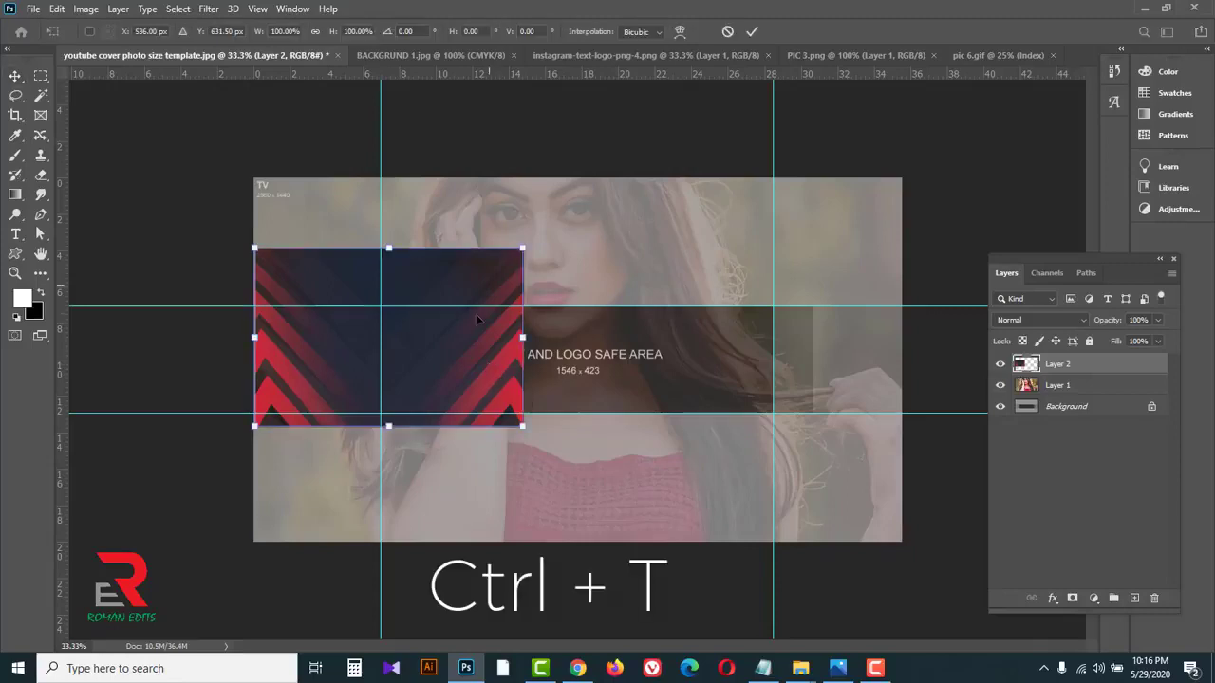
pyautogui.moveTo(419, 249); pyautogui.dragTo(418, 307)
pyautogui.moveTo(400, 430); pyautogui.dragTo(401, 413)
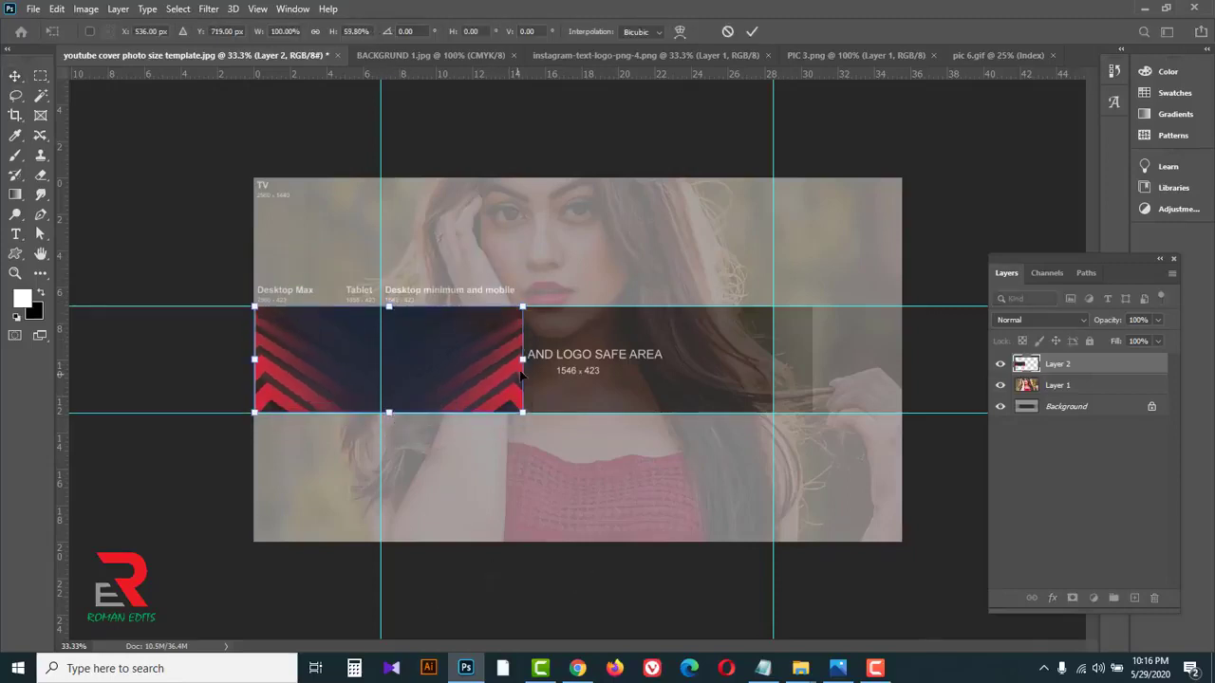
pyautogui.moveTo(523, 365); pyautogui.dragTo(774, 370)
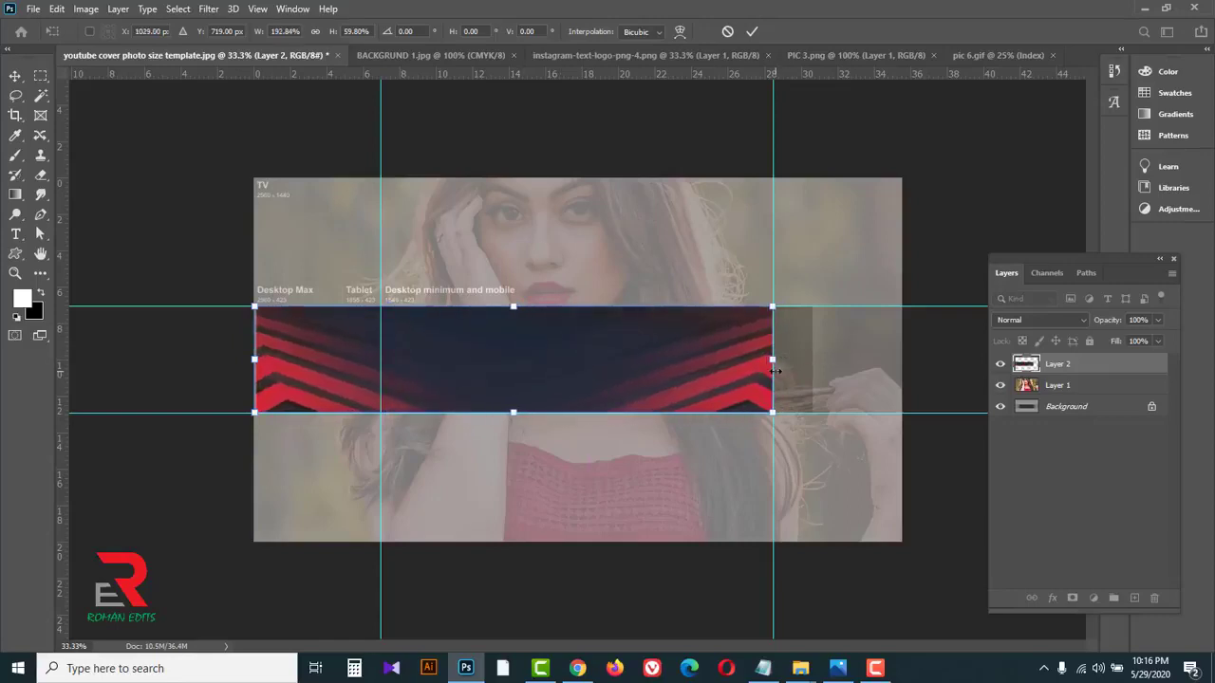
pyautogui.click(750, 33)
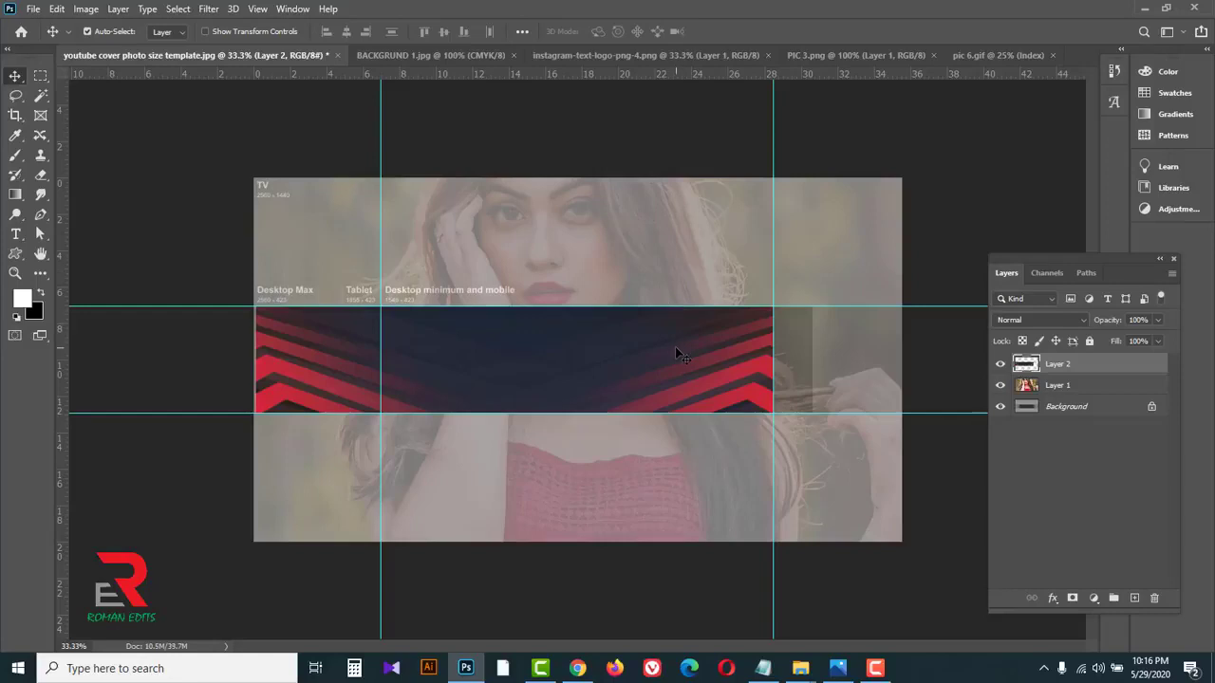
pyautogui.click(452, 55)
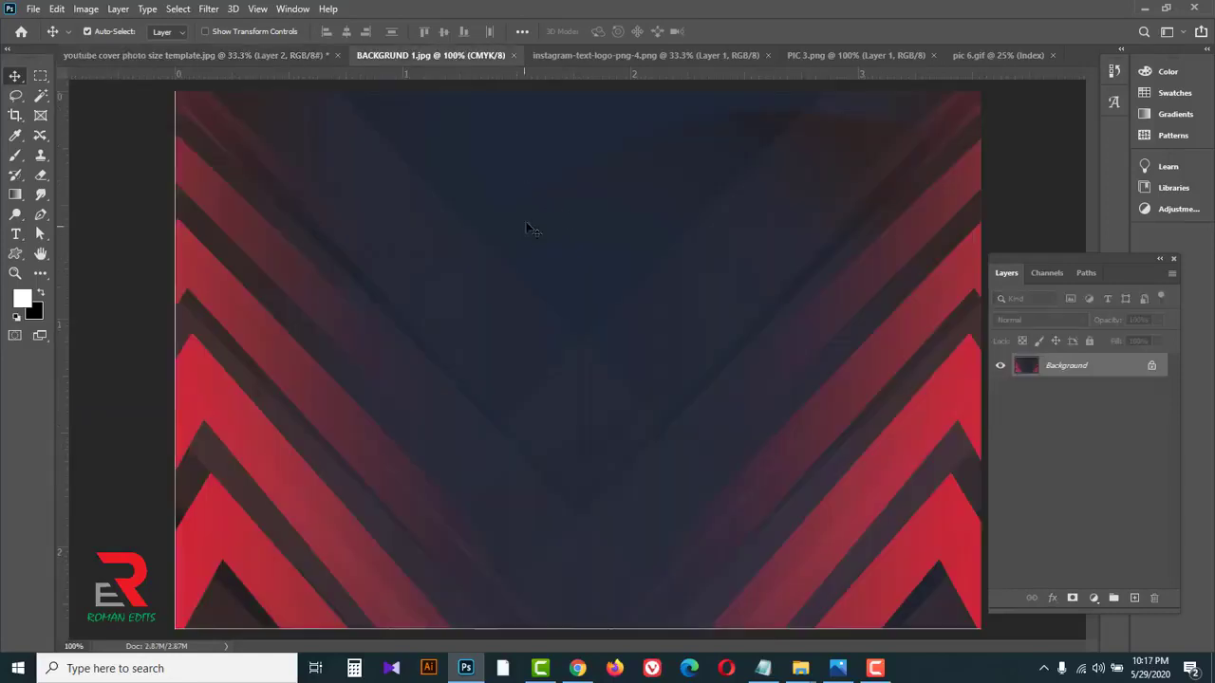
pyautogui.click(513, 55)
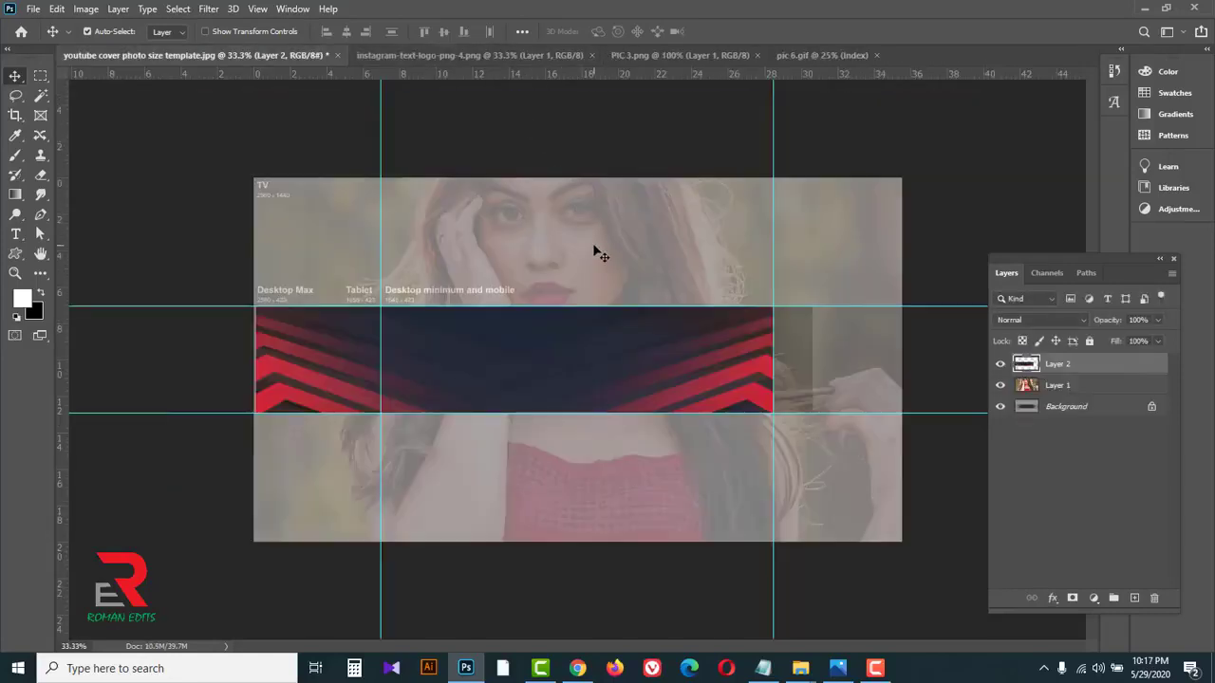
# - Copy the Like & Share thumb graphic from instagram-text-logo-png-4.png onto the right part of the cover template
pyautogui.click(498, 52)
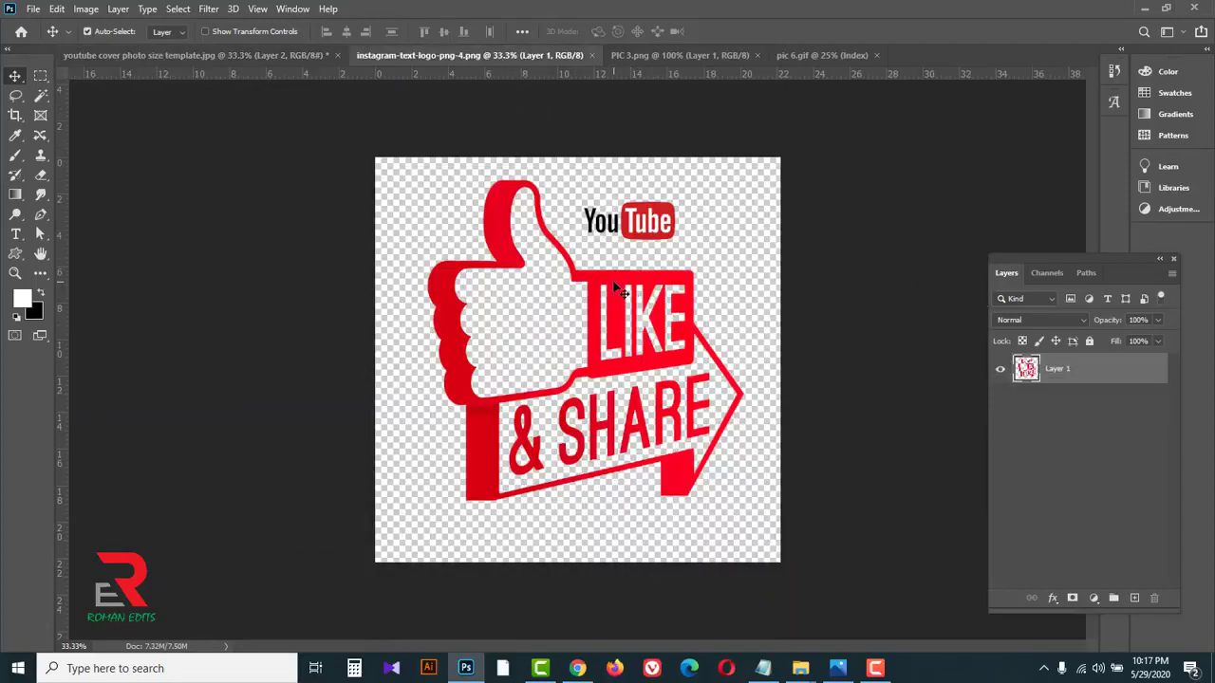
pyautogui.moveTo(618, 291); pyautogui.dragTo(709, 335)
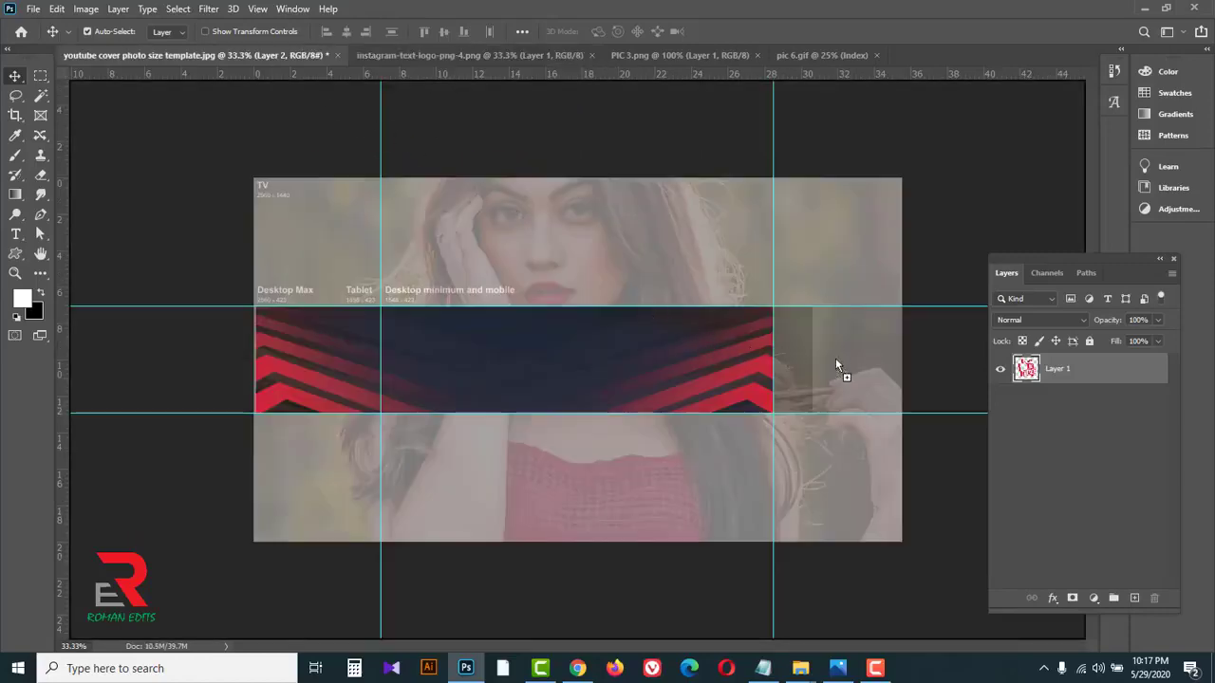
pyautogui.moveTo(835, 357); pyautogui.dragTo(836, 332)
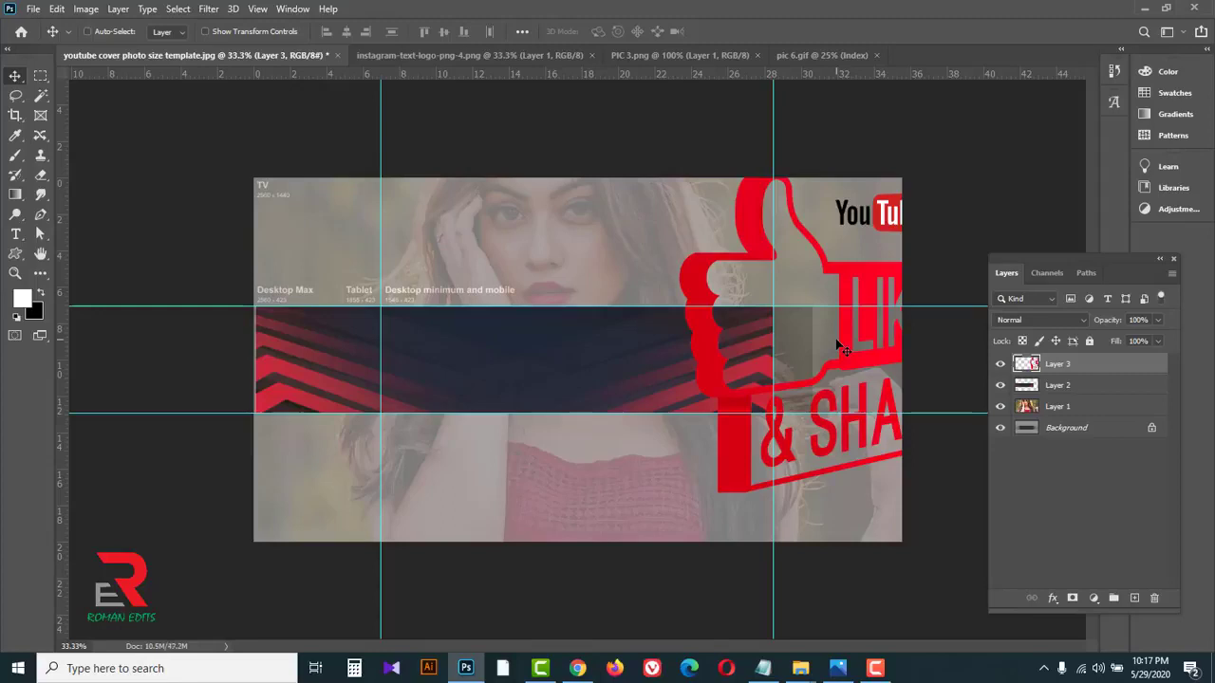
# - Shrink the Like & Share graphic to fit between the horizontal guides just right of the safe area, and close its source PNG
pyautogui.hotkey('ctrl', 't')
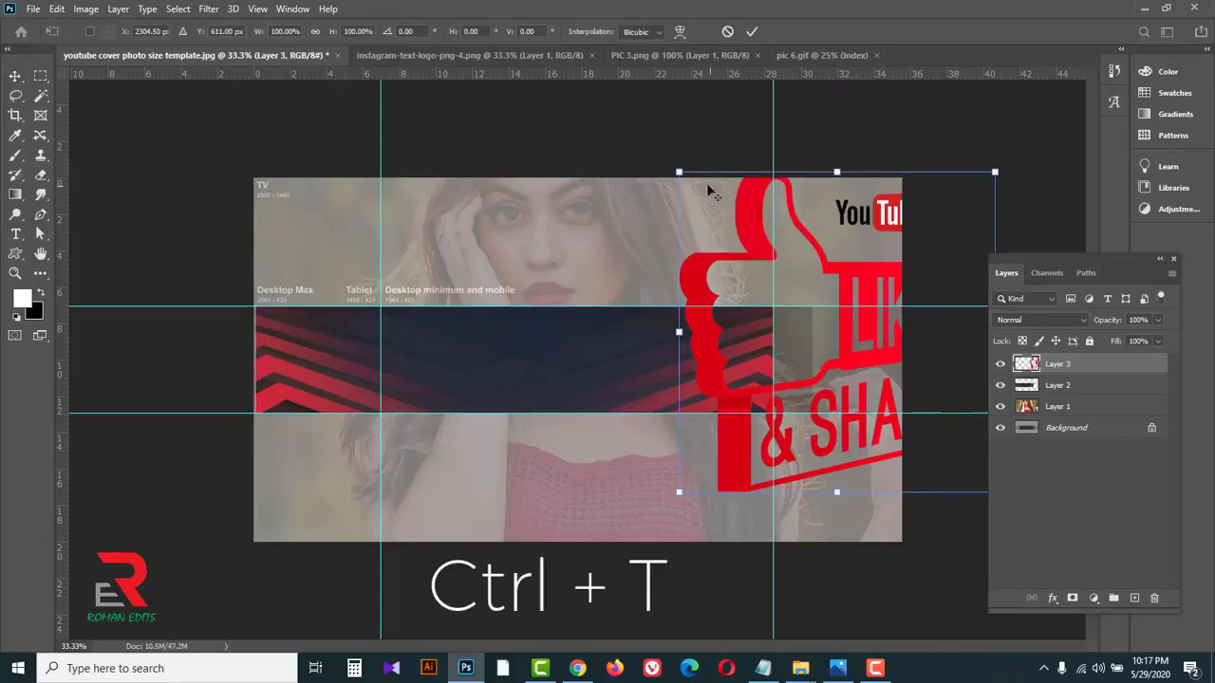
pyautogui.moveTo(680, 173); pyautogui.dragTo(821, 306)
pyautogui.keyDown('ctrl'); pyautogui.click(887, 336); pyautogui.keyUp('ctrl')
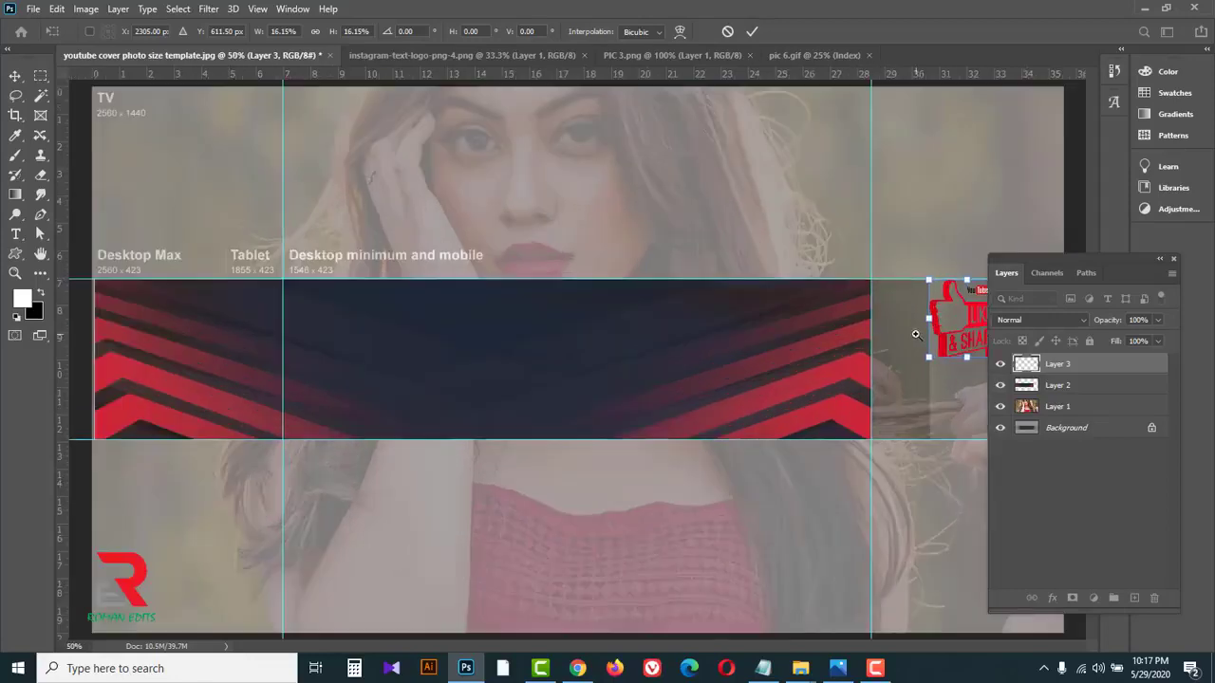
pyautogui.keyDown('ctrl'); pyautogui.click(916, 333); pyautogui.keyUp('ctrl')
pyautogui.moveTo(710, 355); pyautogui.dragTo(651, 353)
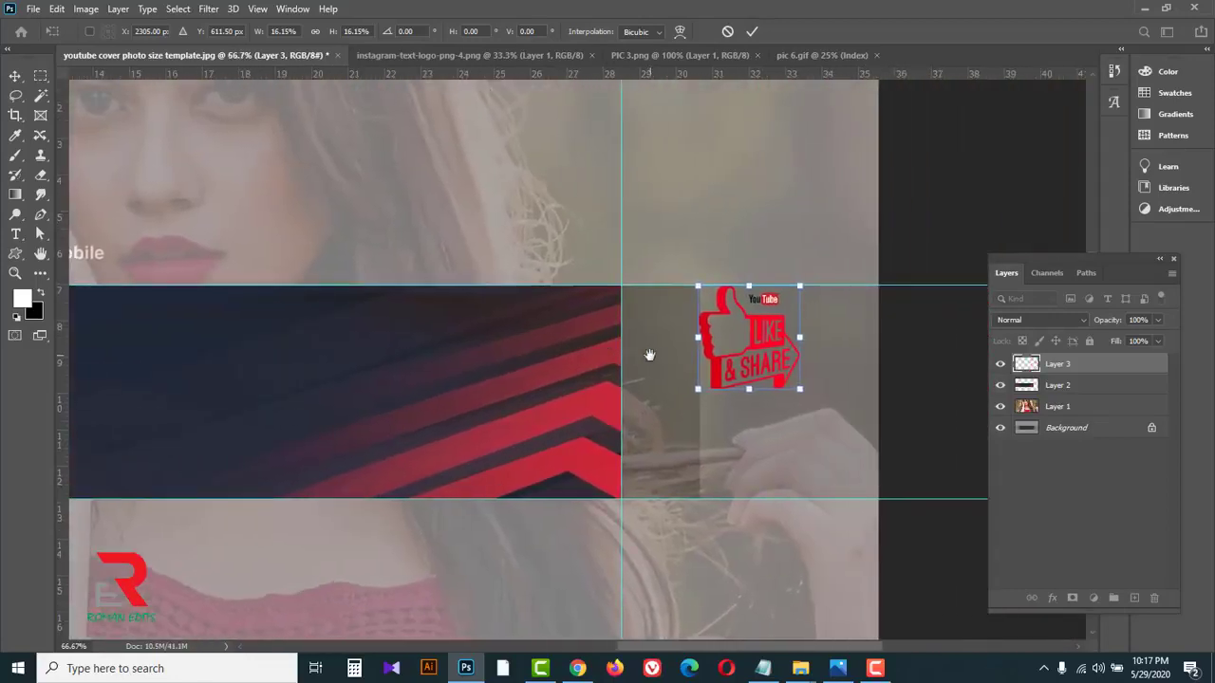
pyautogui.moveTo(778, 334); pyautogui.dragTo(731, 347)
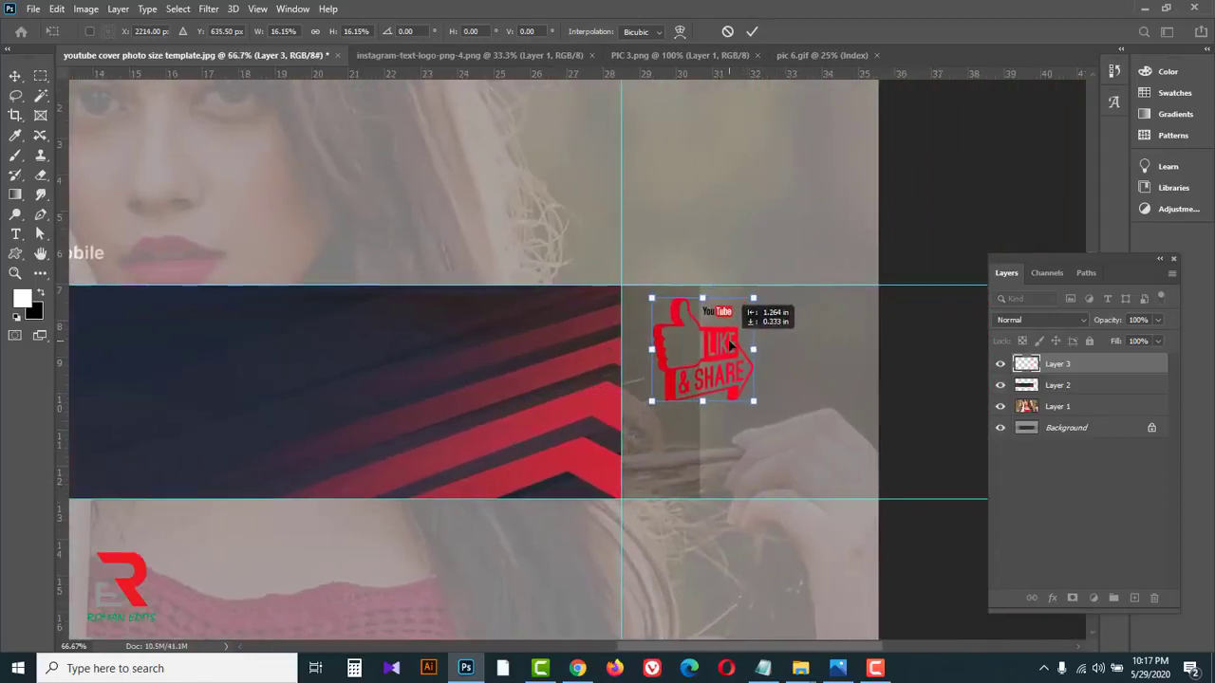
pyautogui.moveTo(753, 402); pyautogui.dragTo(747, 393)
pyautogui.click(753, 31)
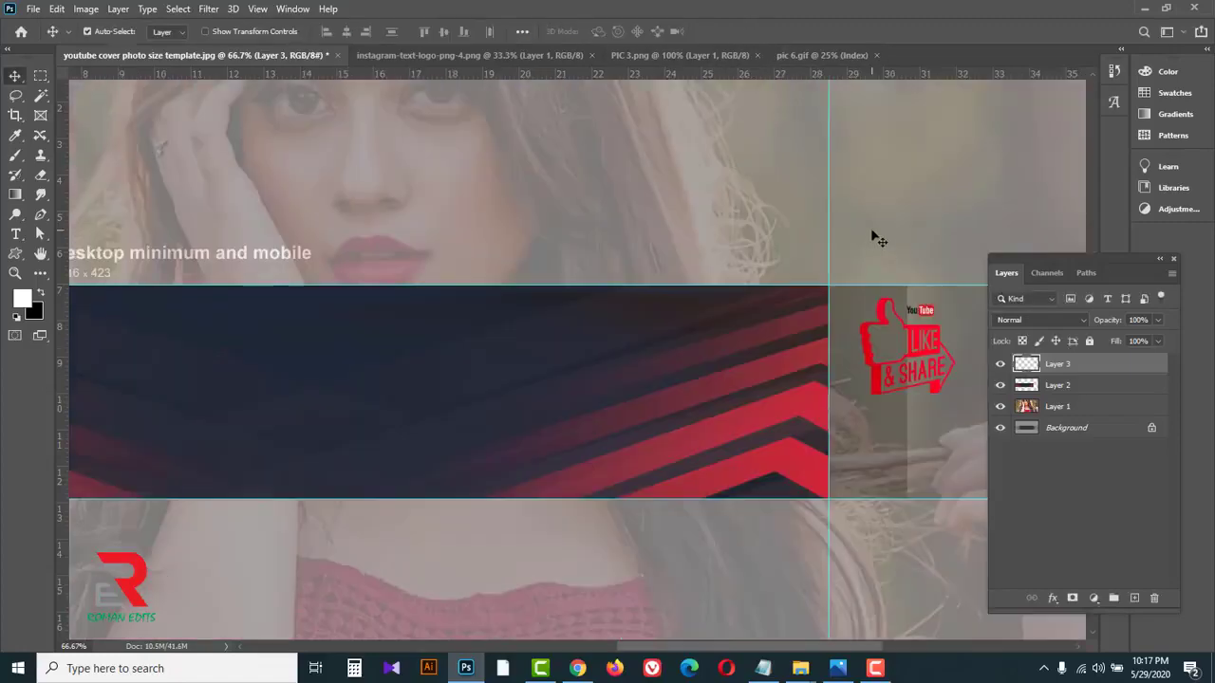
pyautogui.click(530, 54)
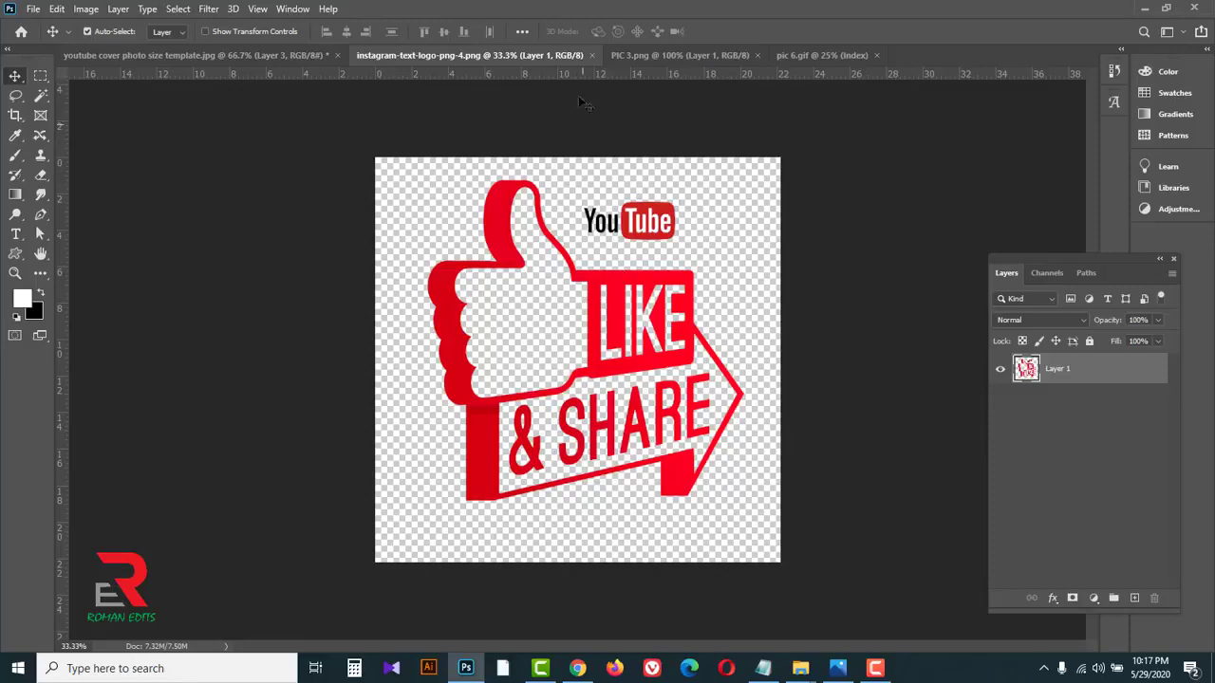
pyautogui.click(594, 55)
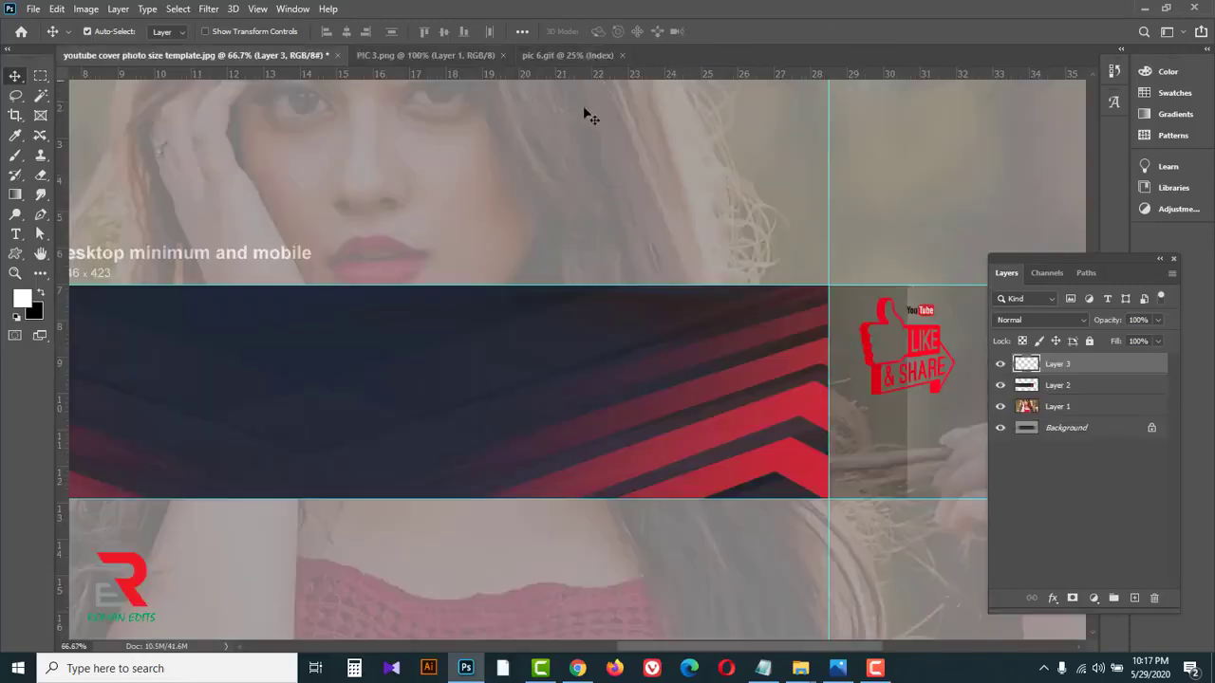
# - Copy the social media username ribbons from PIC 3.png into the template, scaled to about 65% between the horizontal guides near the right canvas edge
pyautogui.click(442, 56)
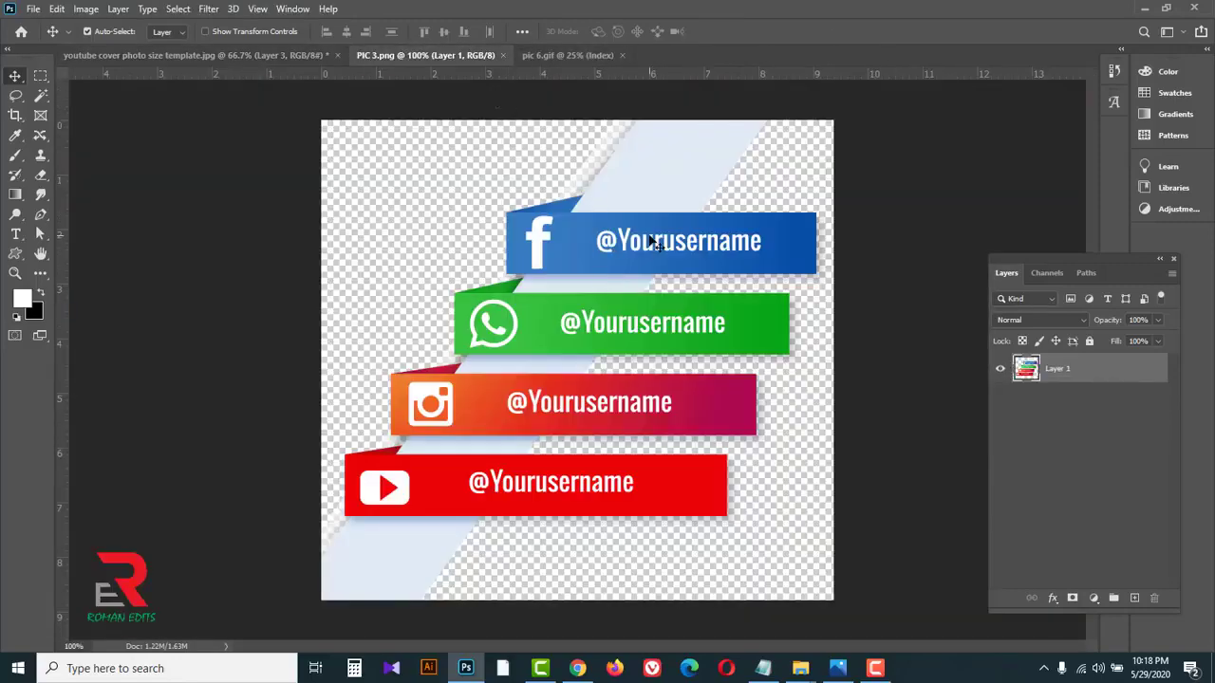
pyautogui.moveTo(653, 244); pyautogui.dragTo(859, 370)
pyautogui.hotkey('ctrl', 't')
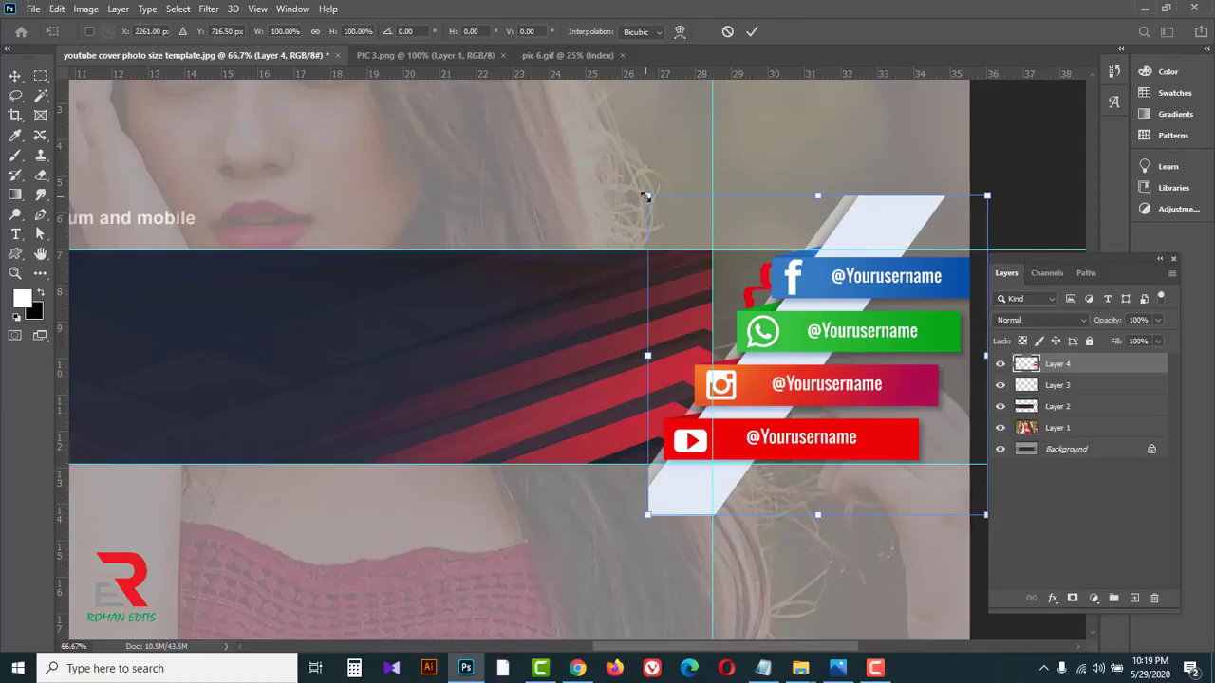
pyautogui.moveTo(647, 197); pyautogui.dragTo(719, 239)
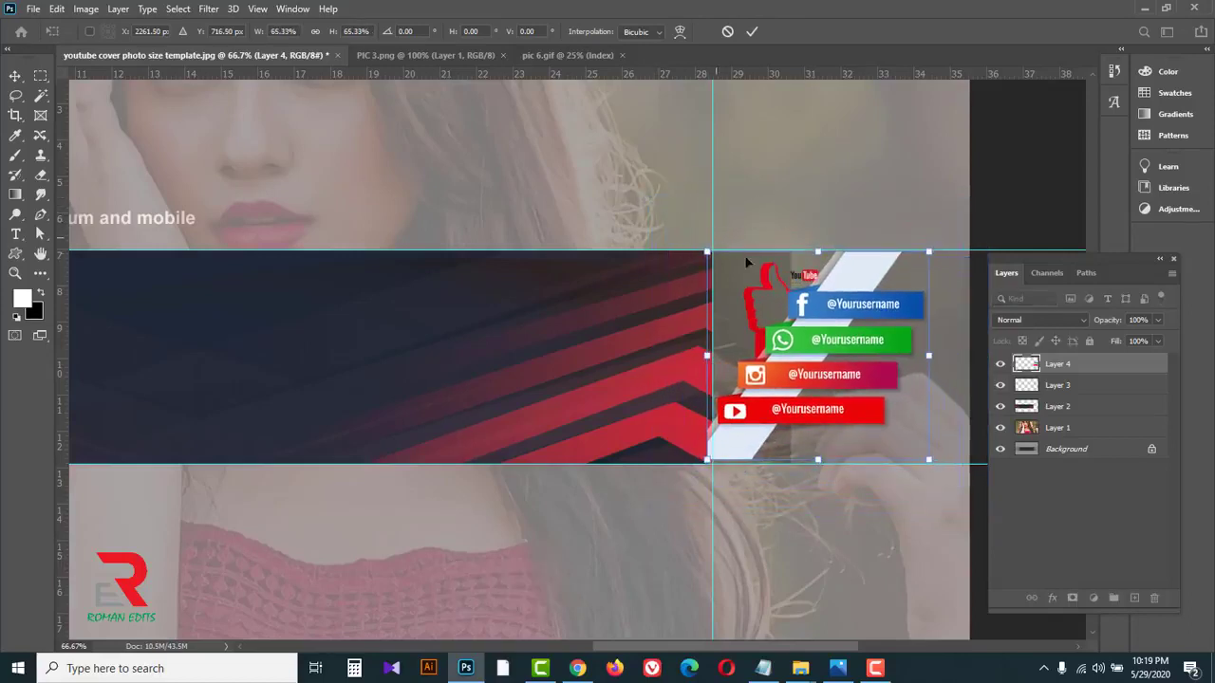
pyautogui.moveTo(861, 287); pyautogui.dragTo(907, 325)
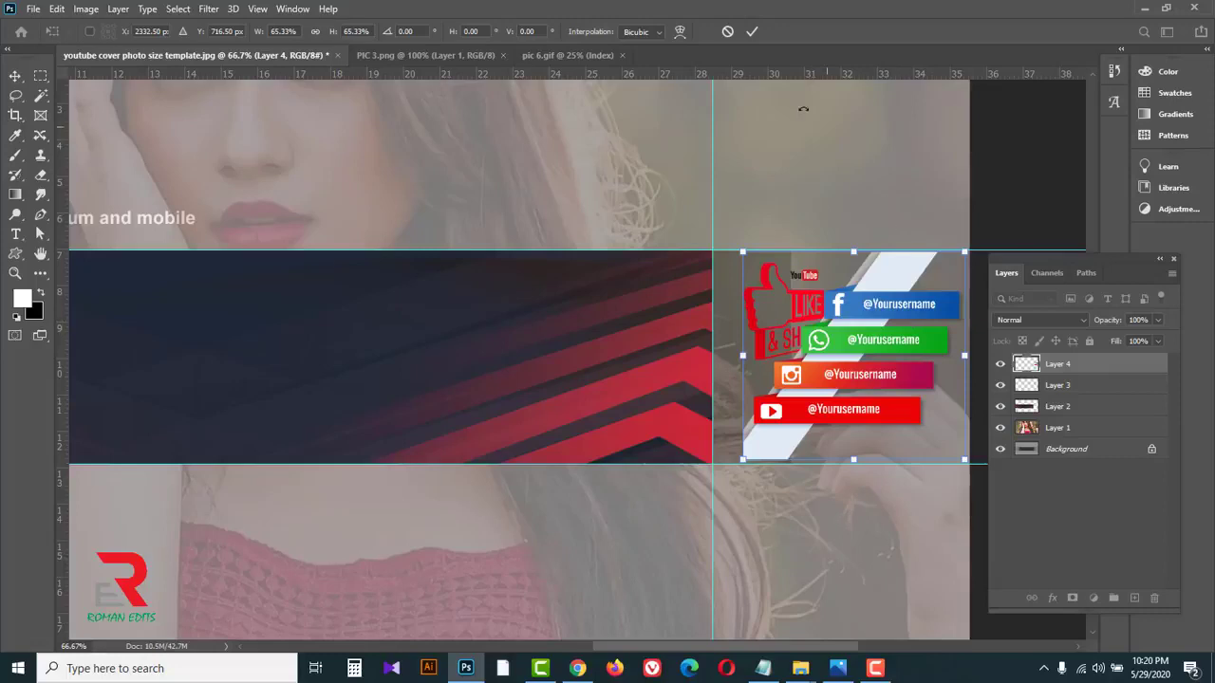
pyautogui.click(751, 34)
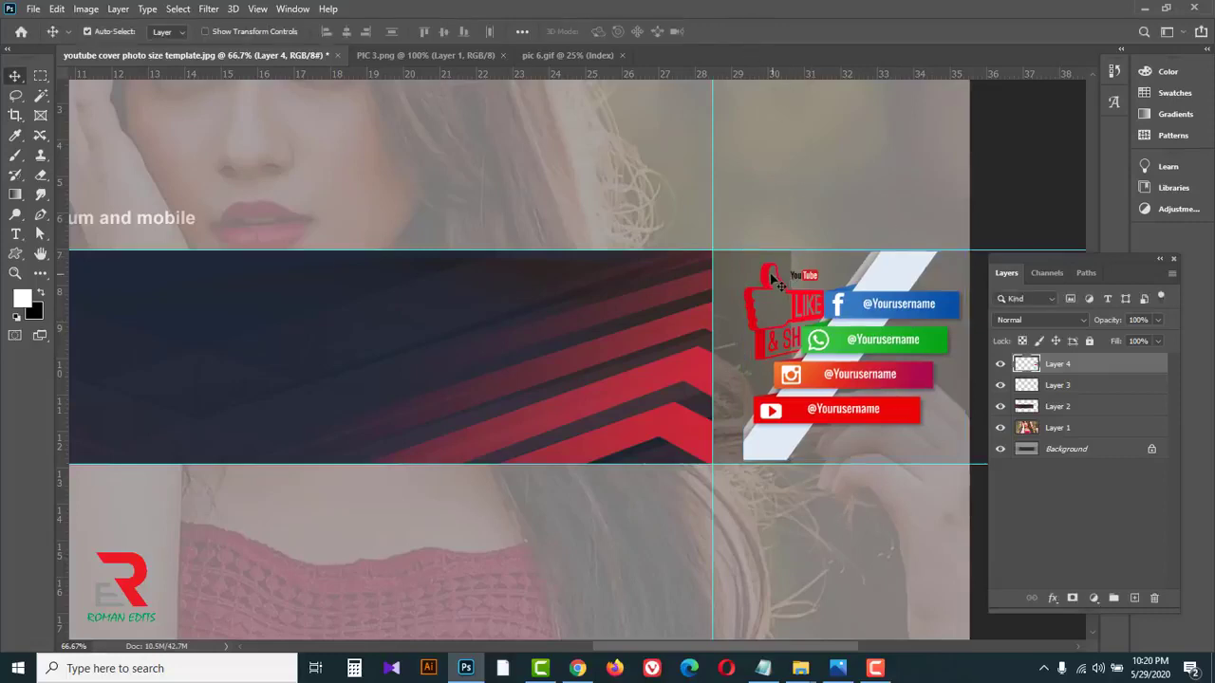
# - Move the Like & Share graphic closer to the right vertical guide and scale it down to about 65%
pyautogui.moveTo(769, 281); pyautogui.dragTo(746, 275)
pyautogui.hotkey('ctrl', 't')
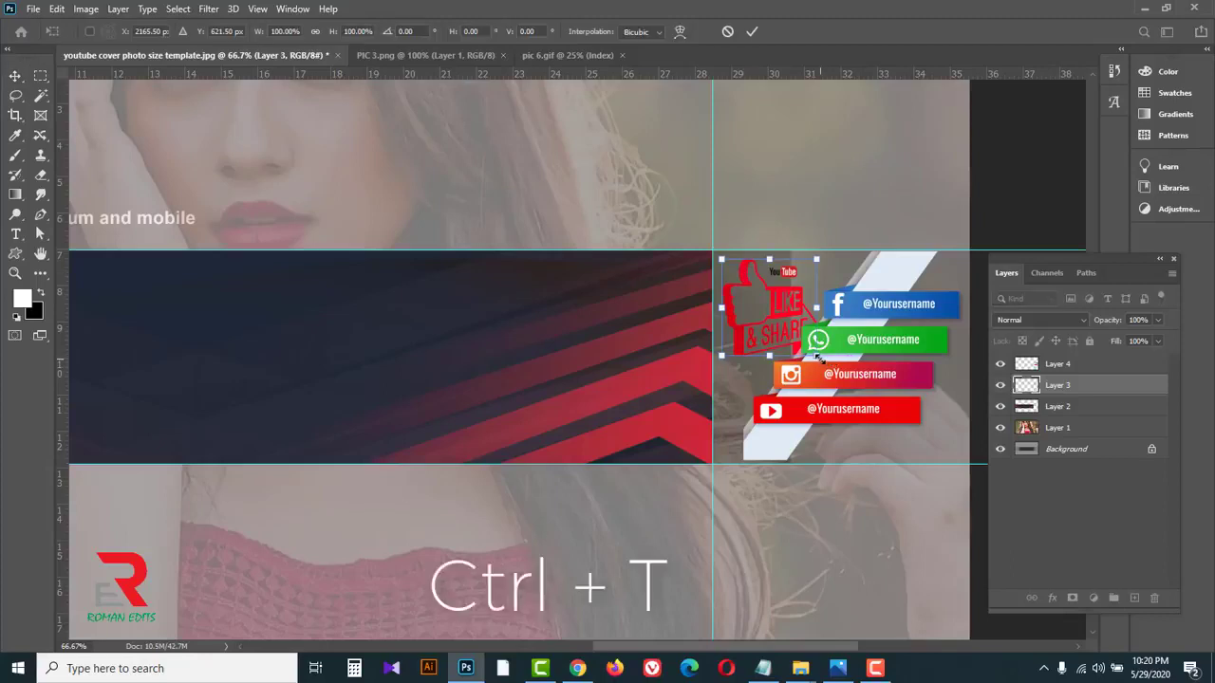
pyautogui.moveTo(820, 359); pyautogui.dragTo(778, 306)
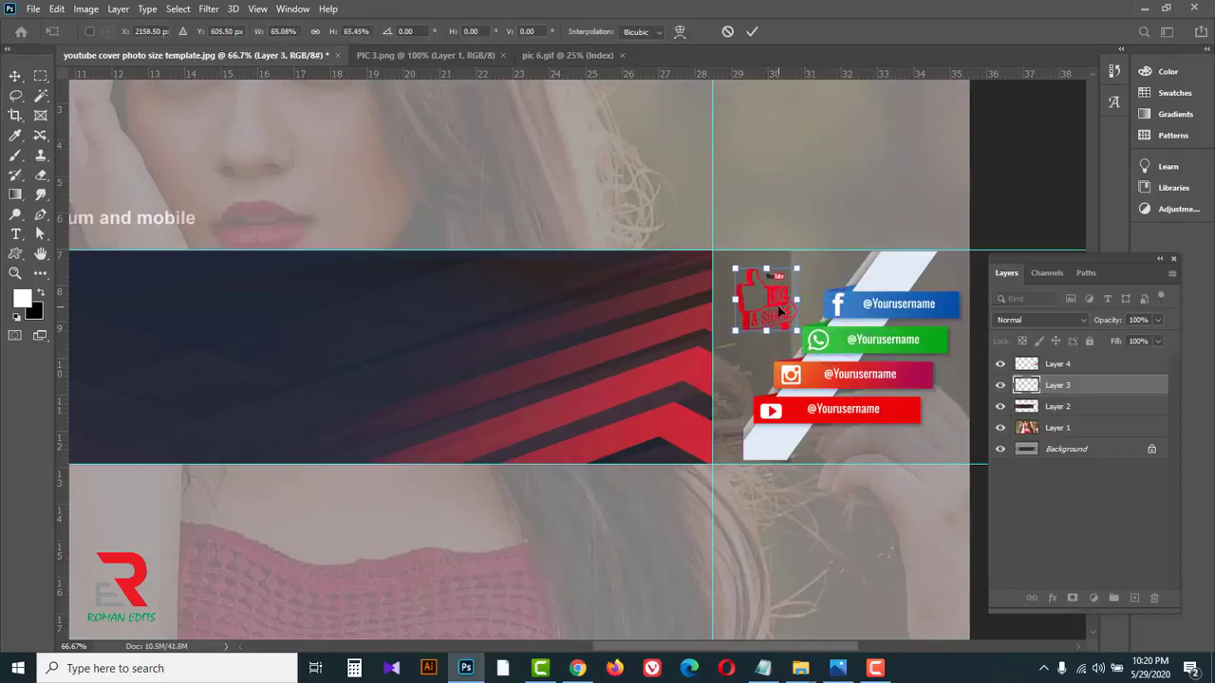
pyautogui.click(751, 32)
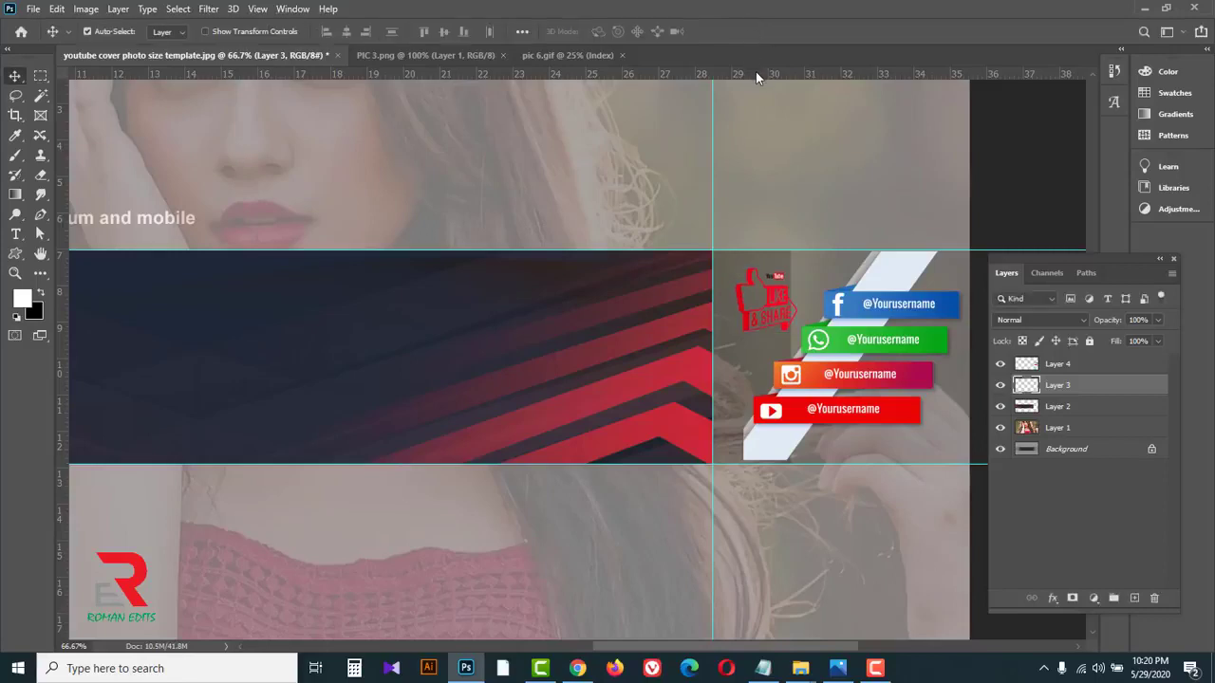
# - Select a rectangle between the horizontal guides, from just left of the right vertical guide to the canvas's right edge
pyautogui.press('ctrl')
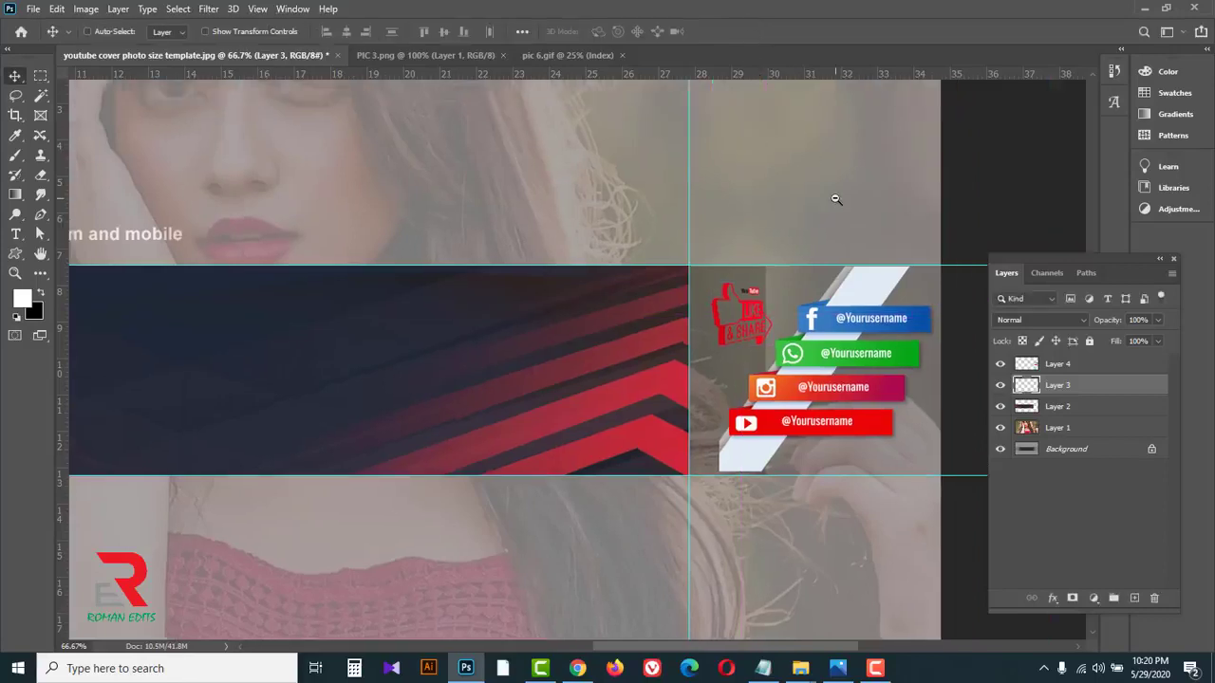
pyautogui.hotkey('ctrl', '-')
pyautogui.moveTo(570, 352); pyautogui.dragTo(784, 250)
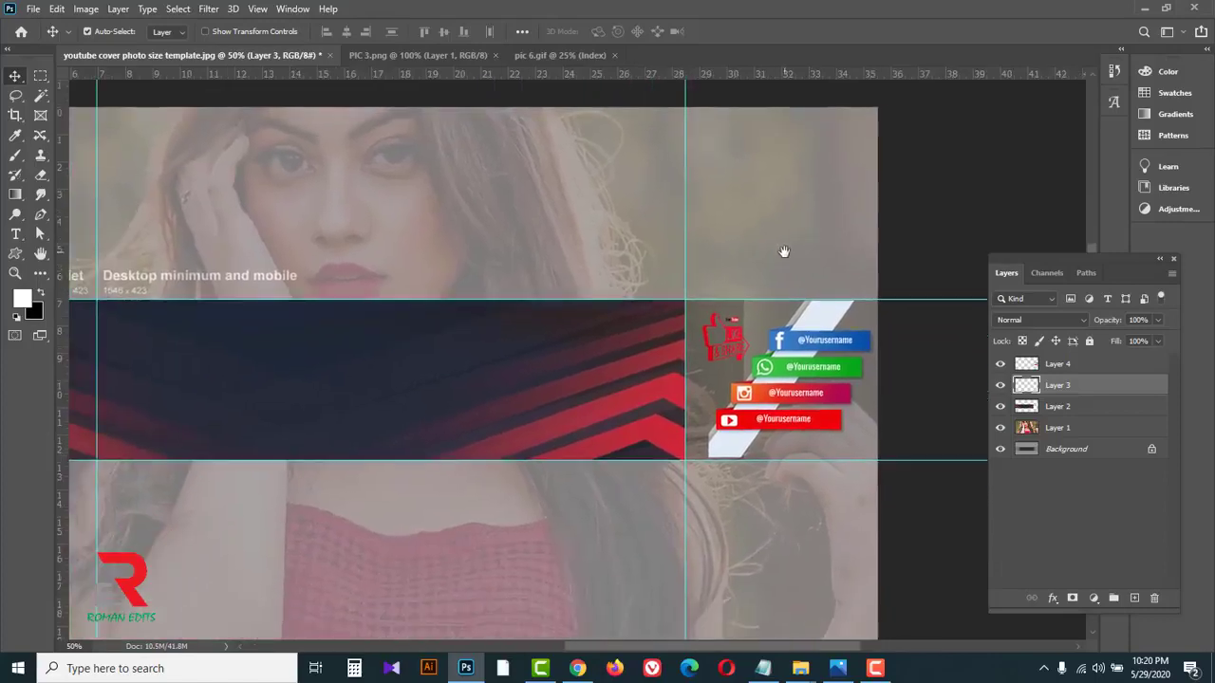
pyautogui.click(39, 76)
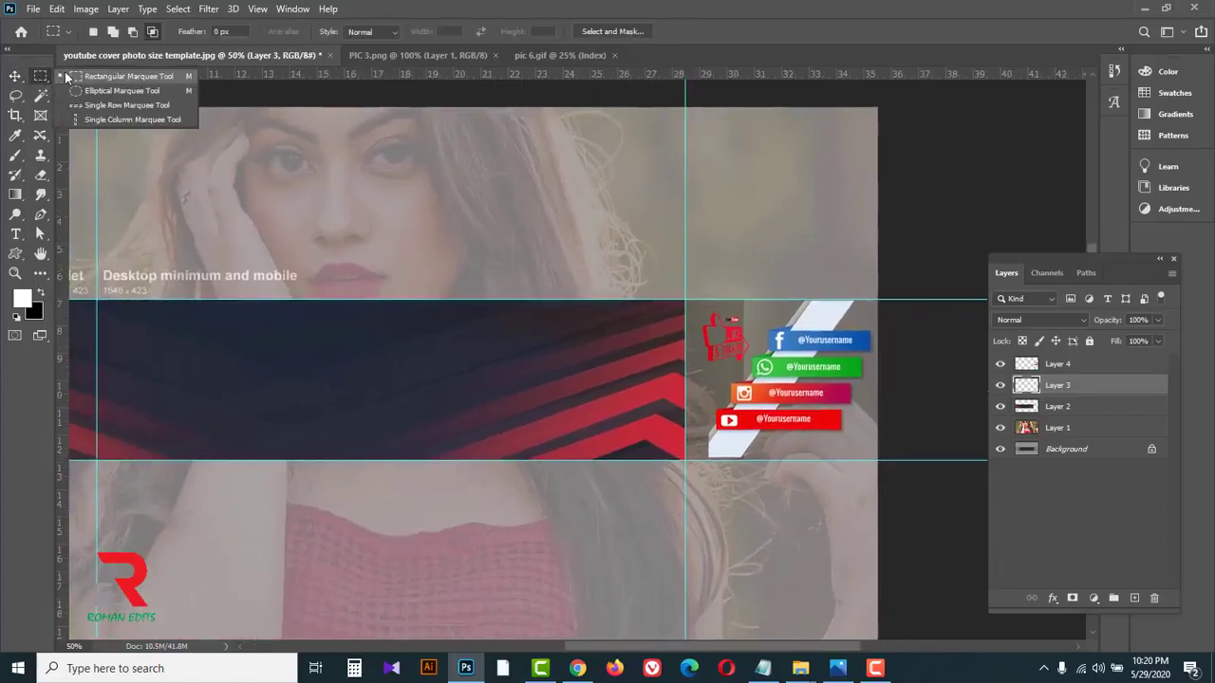
pyautogui.click(140, 83)
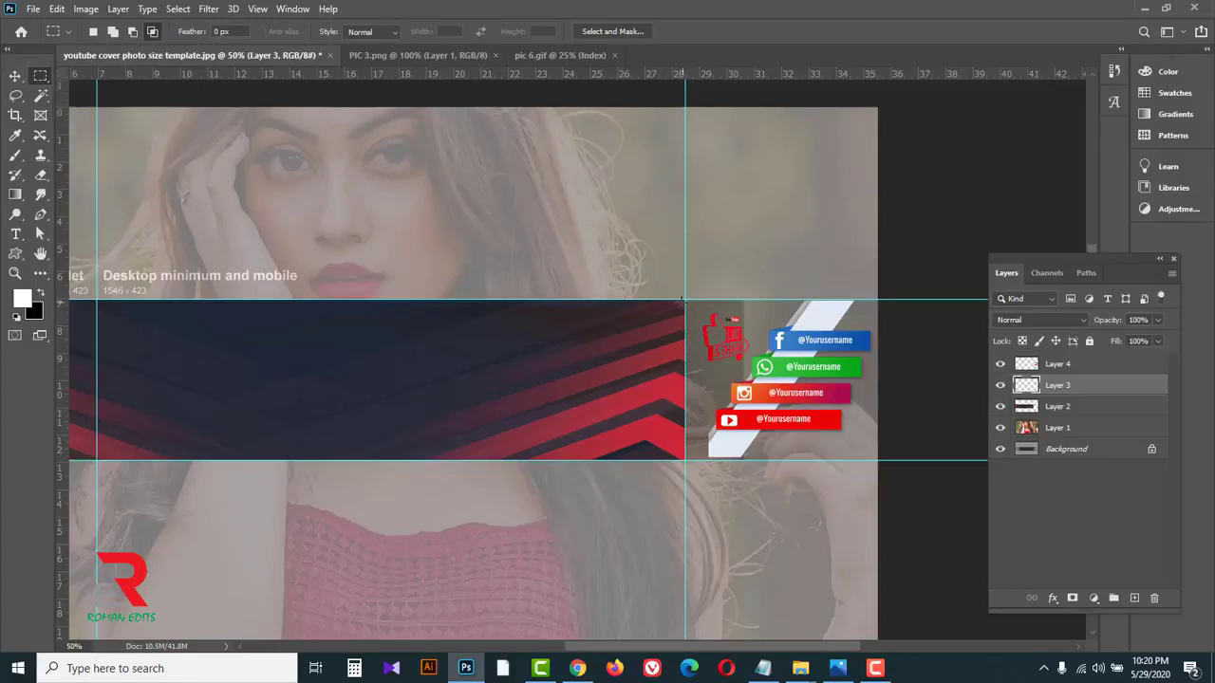
pyautogui.moveTo(678, 302); pyautogui.dragTo(914, 459)
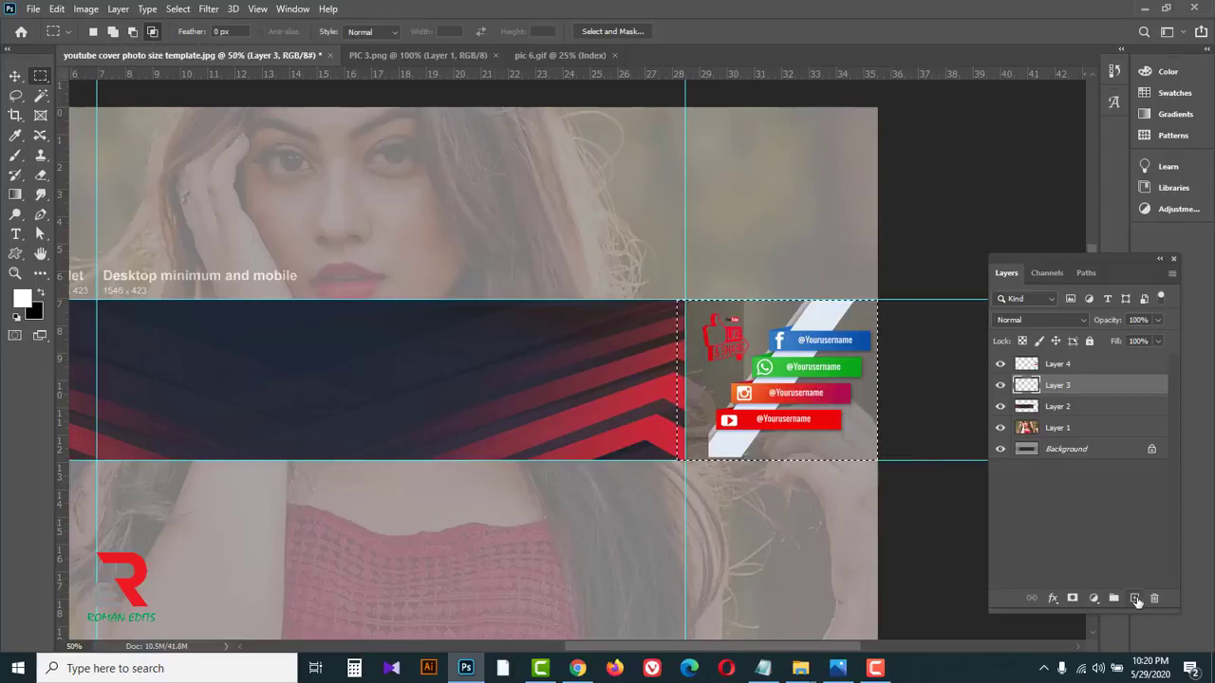
# - Fill the selection with dark navy #1f2734 sampled from the chevron background on a new layer, deselect, and place that layer beneath the chevron layer
pyautogui.click(1134, 598)
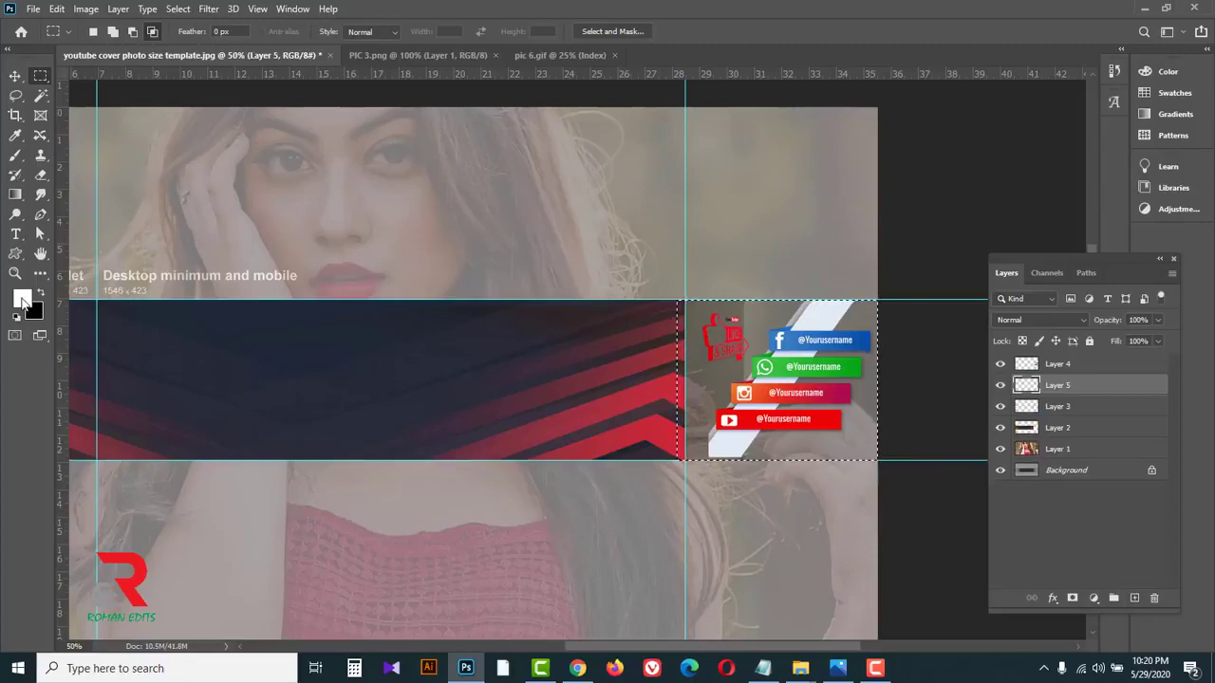
pyautogui.click(23, 300)
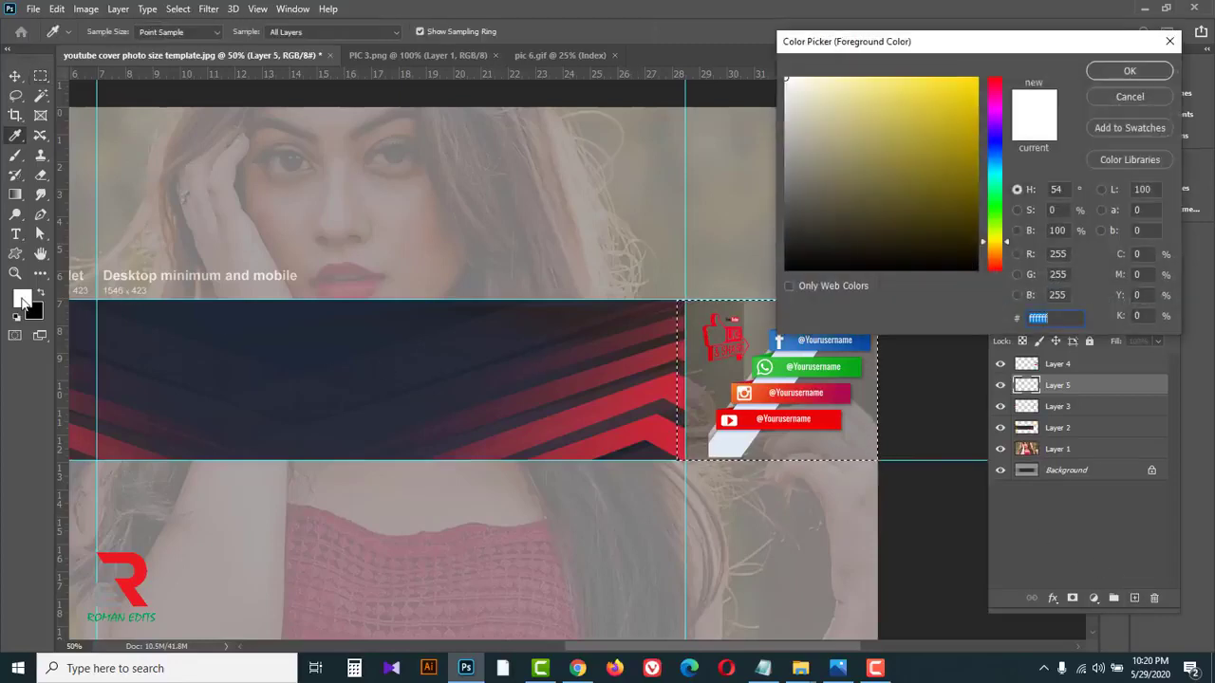
pyautogui.click(265, 329)
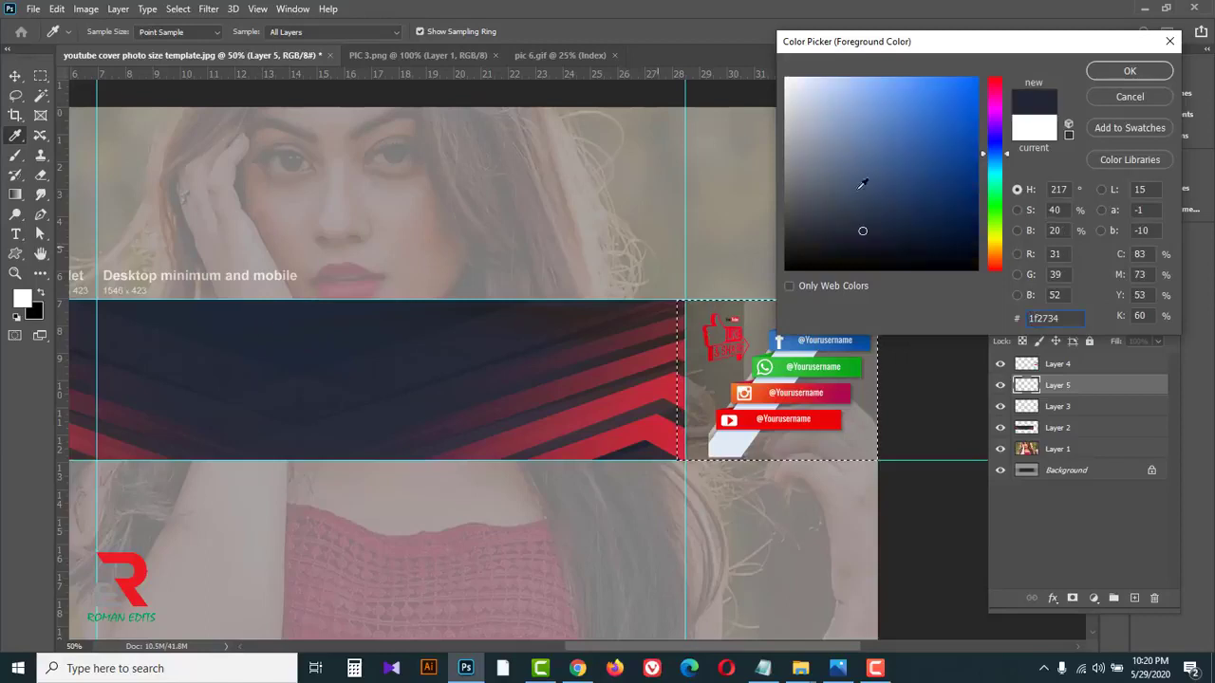
pyautogui.click(1115, 71)
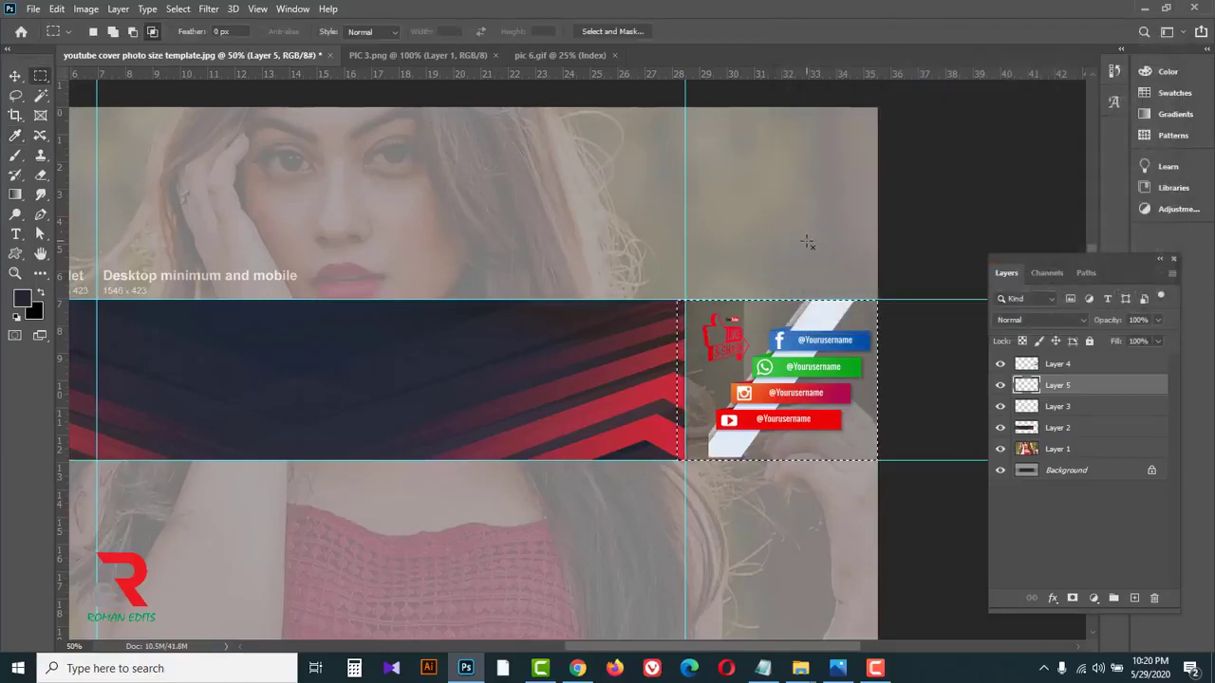
pyautogui.hotkey('alt', 'BackSpace')
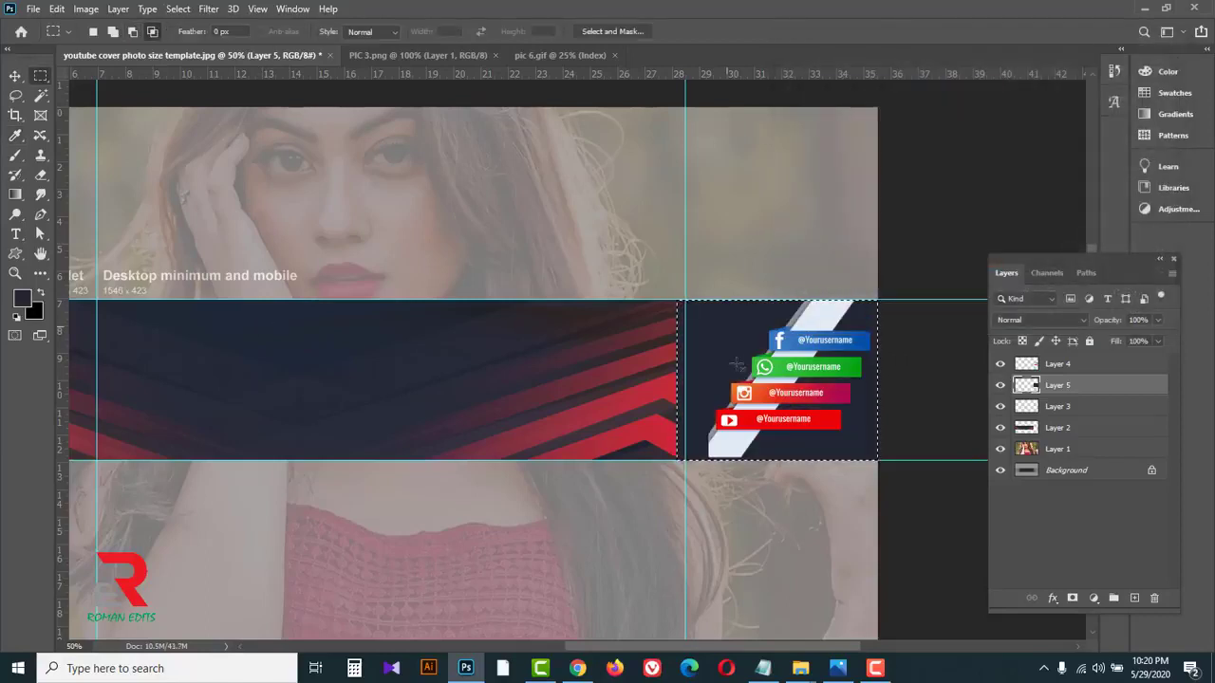
pyautogui.hotkey('ctrl', 'd')
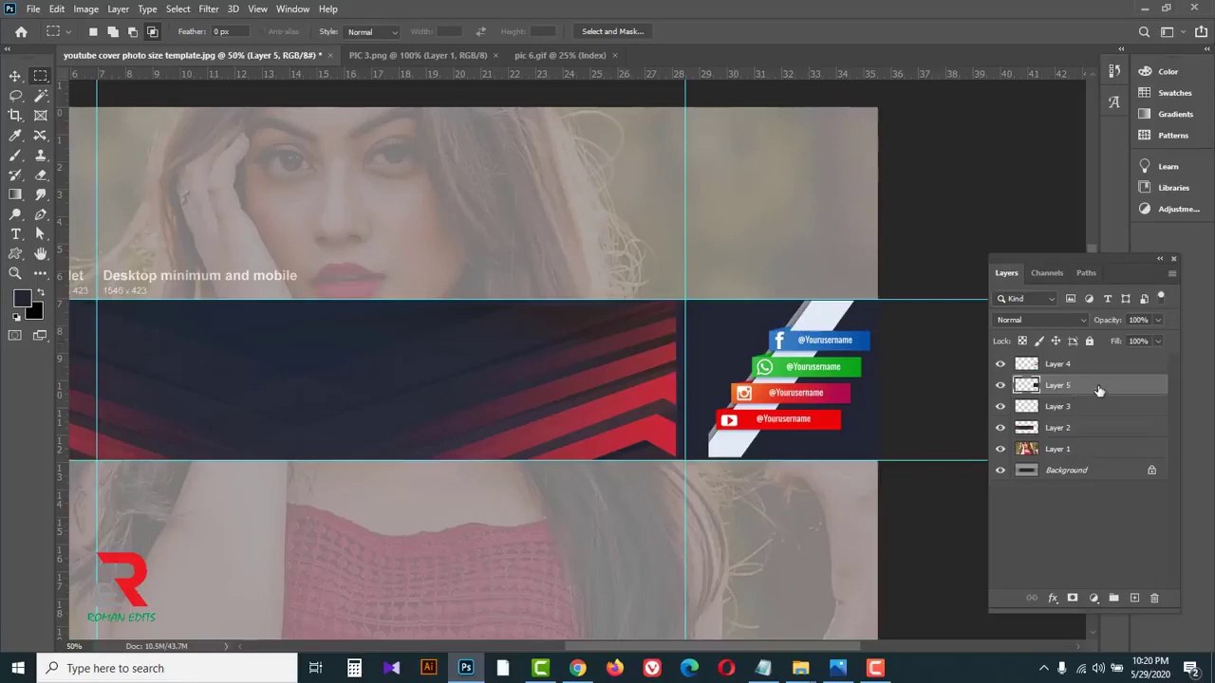
pyautogui.moveTo(1098, 390); pyautogui.dragTo(1114, 433)
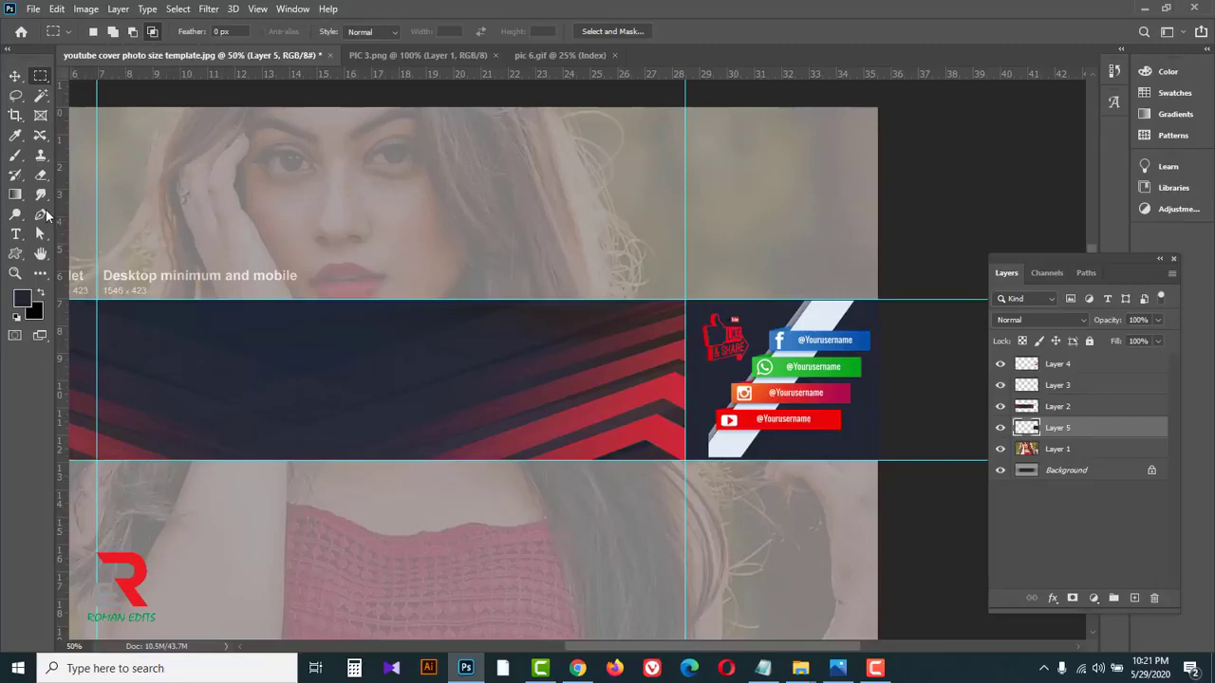
# - Outline a diagonal stripe across the right vertical guide and a triangle in the banner's lower-right corner with the Pen tool, and convert the paths to a selection
pyautogui.click(41, 215)
pyautogui.click(104, 211)
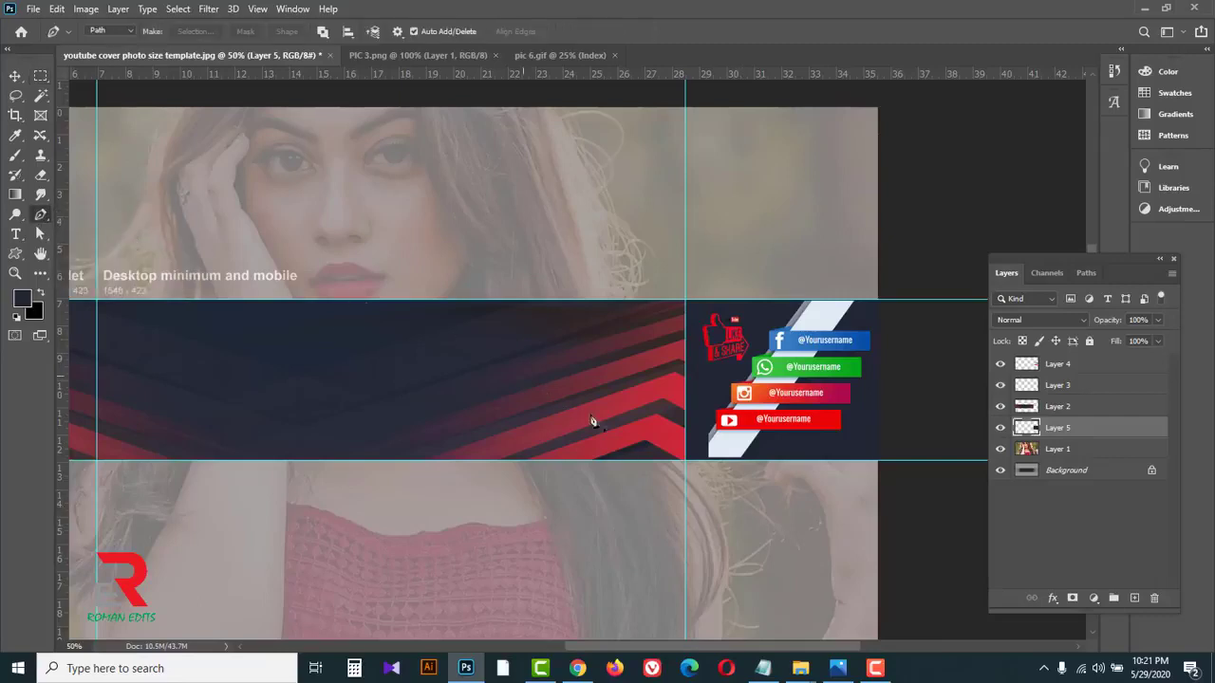
pyautogui.click(730, 462)
pyautogui.click(635, 301)
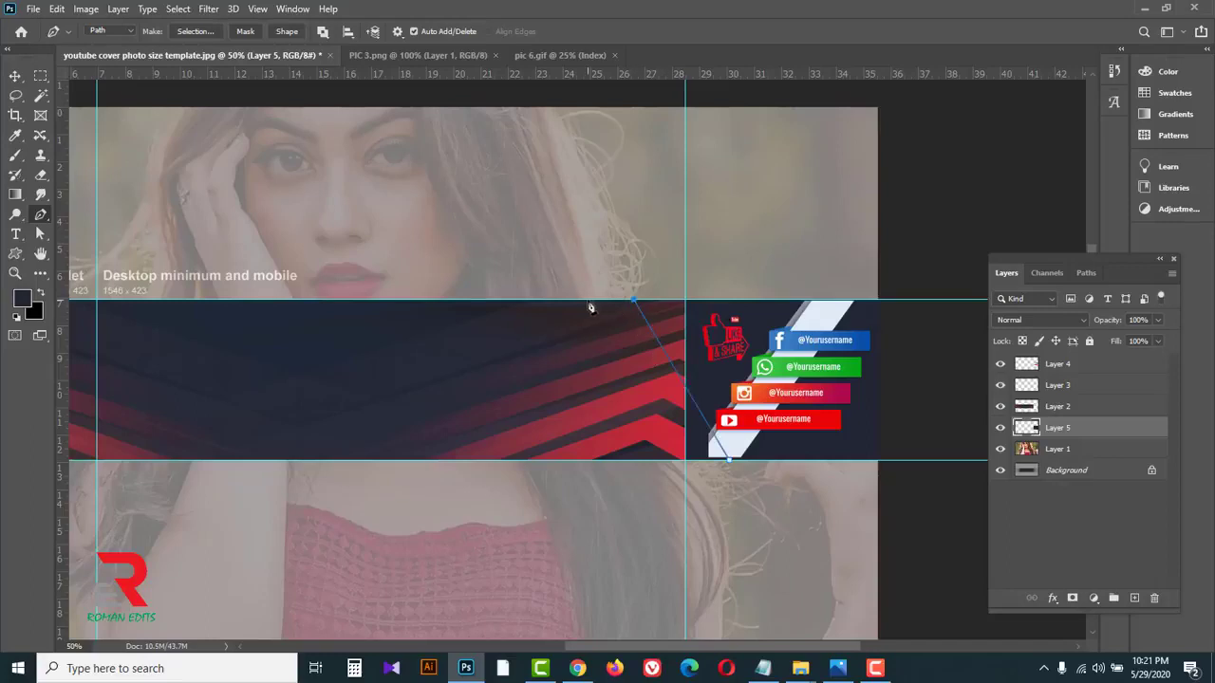
pyautogui.click(685, 461)
pyautogui.click(728, 461)
pyautogui.click(825, 461)
pyautogui.click(891, 460)
pyautogui.hotkey('ctrl', 'Return')
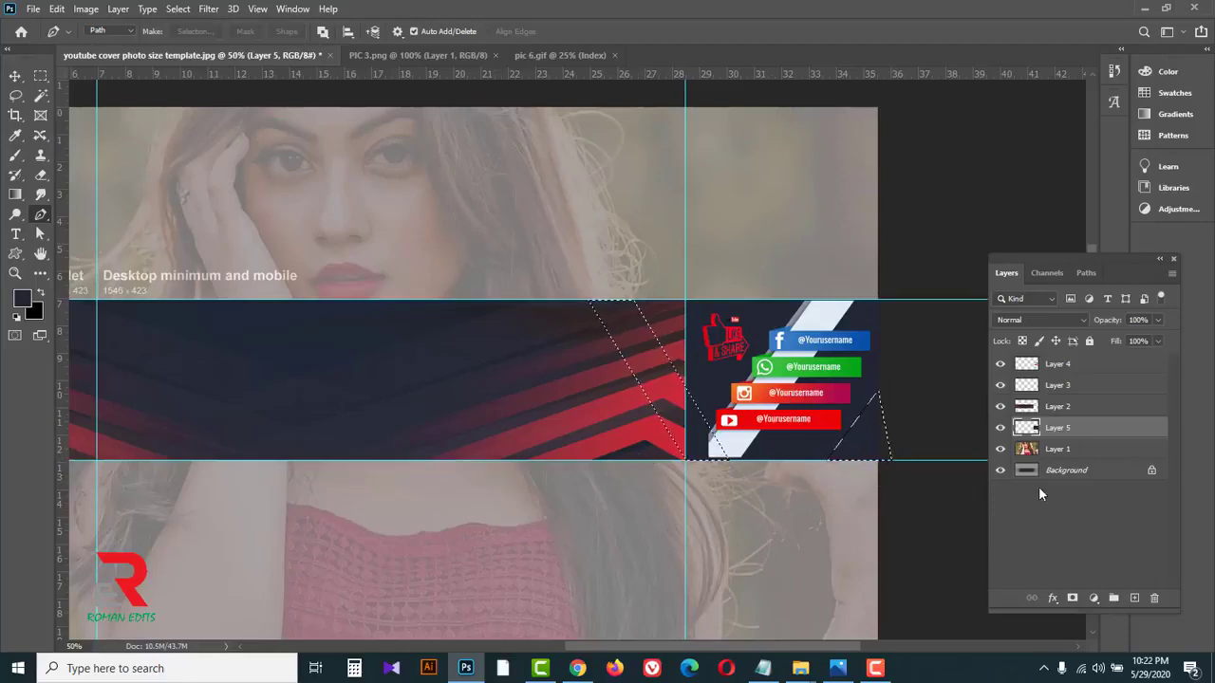
# - Fill the stripe and triangle selection with light blue #3ab9e3 on a new layer, deselect, and bring that layer above all others
pyautogui.click(1134, 598)
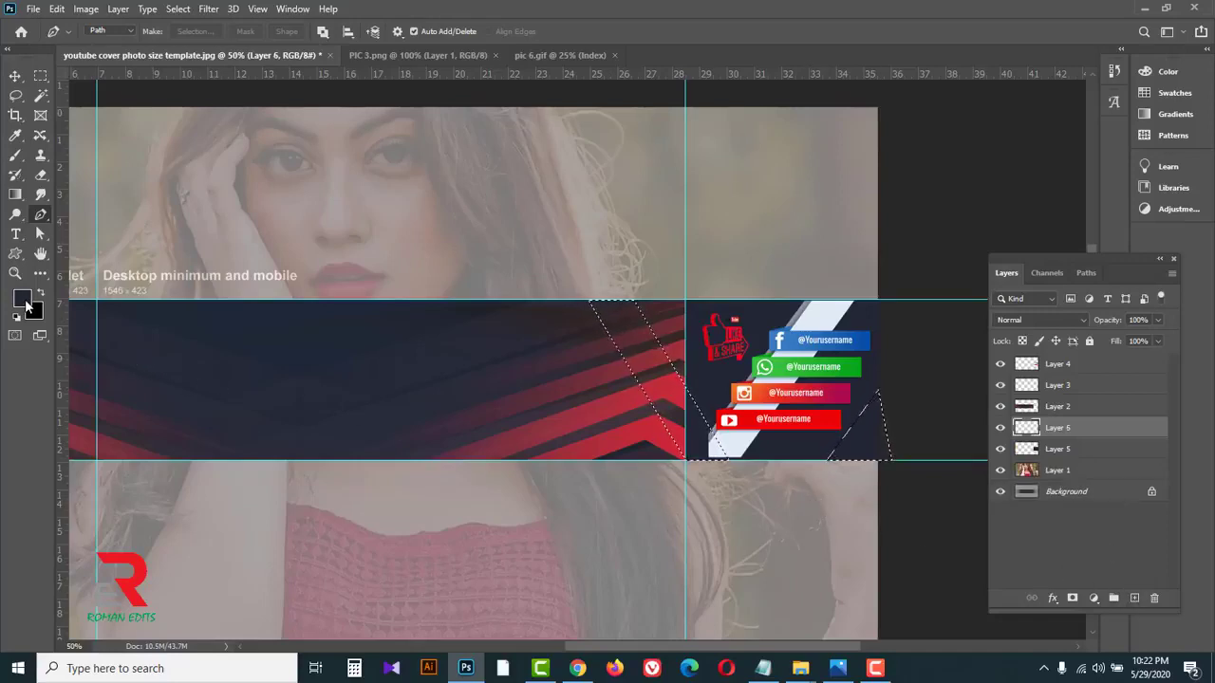
pyautogui.click(25, 302)
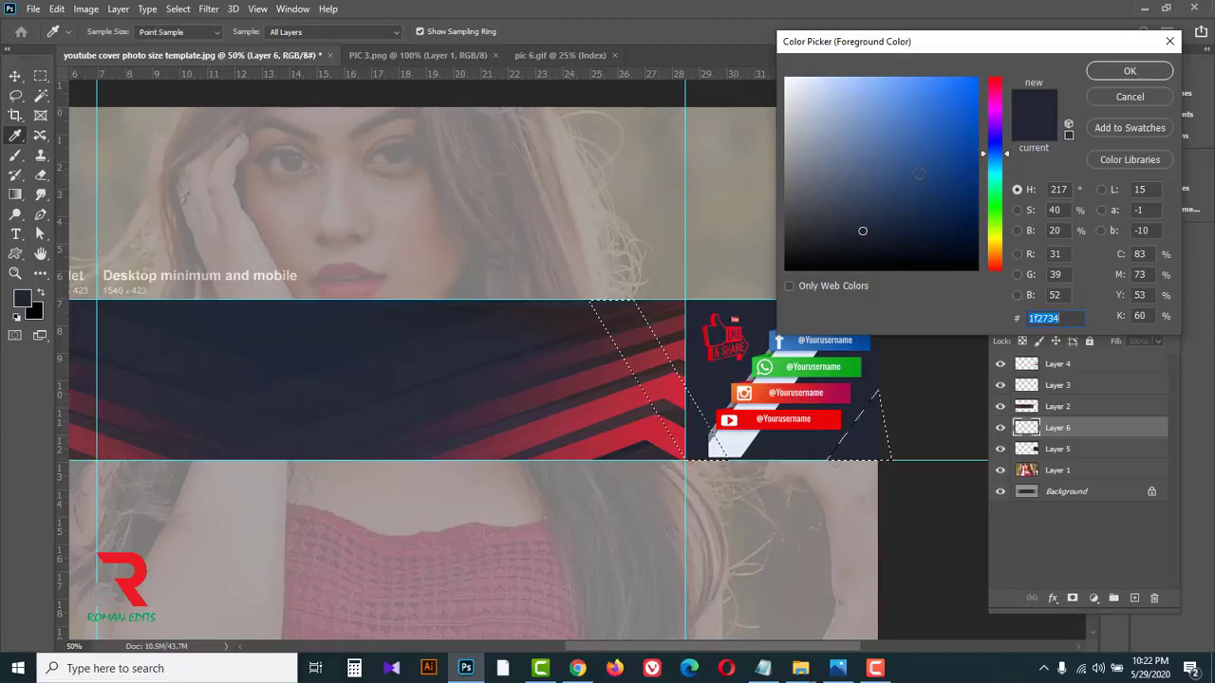
pyautogui.click(1006, 166)
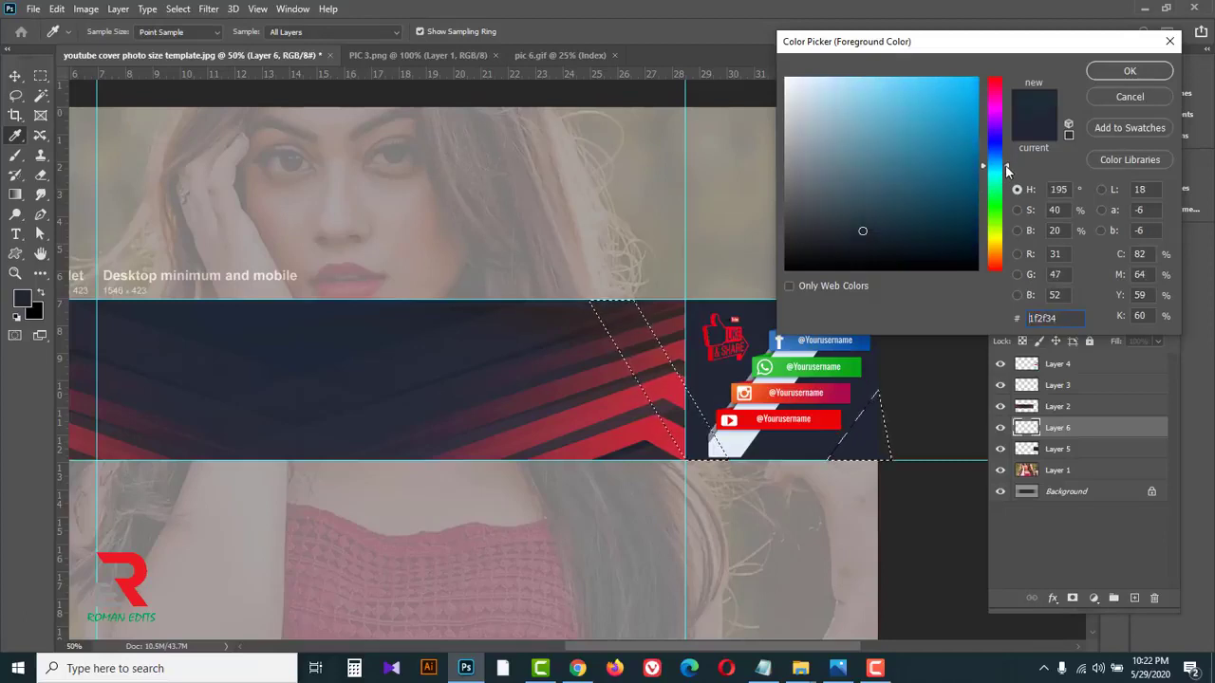
pyautogui.click(929, 99)
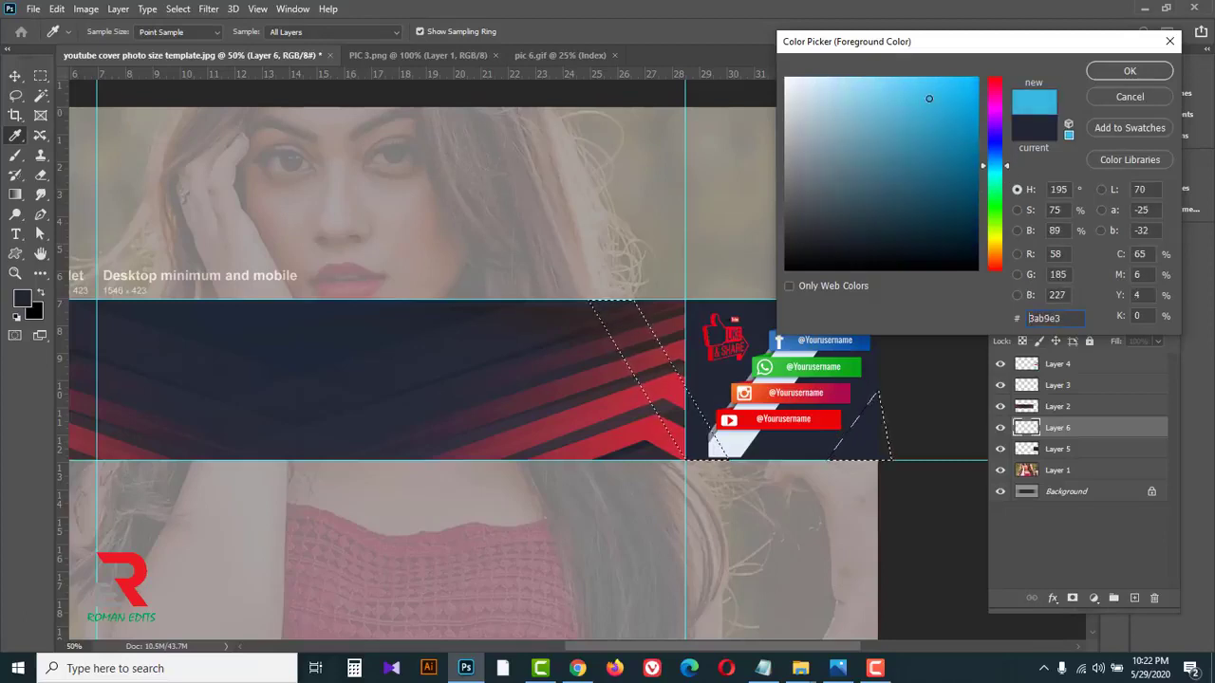
pyautogui.click(1131, 71)
pyautogui.press('p')
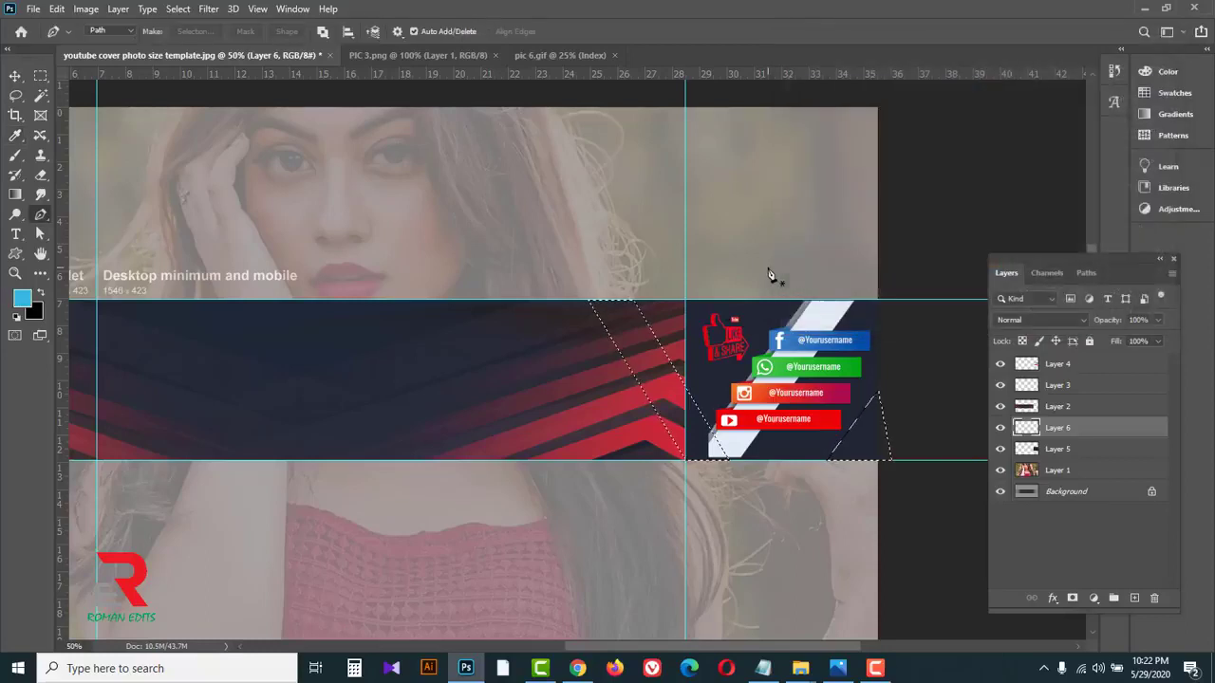
pyautogui.hotkey('alt', 'BackSpace')
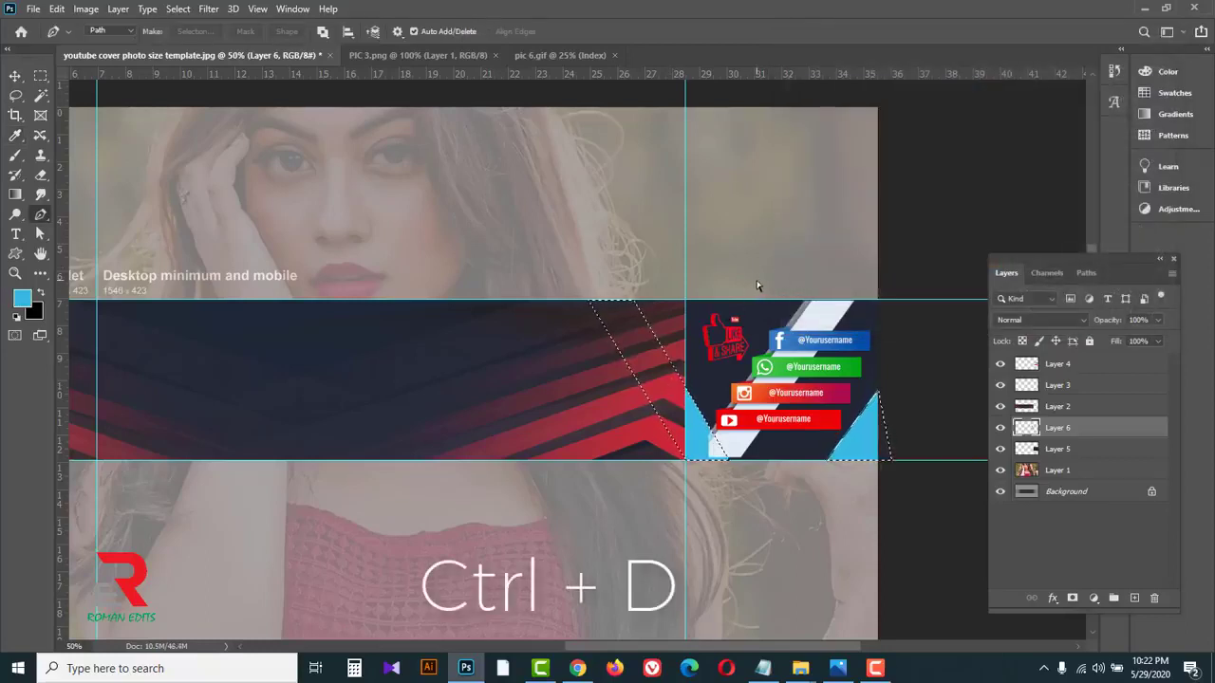
pyautogui.hotkey('ctrl', 'd')
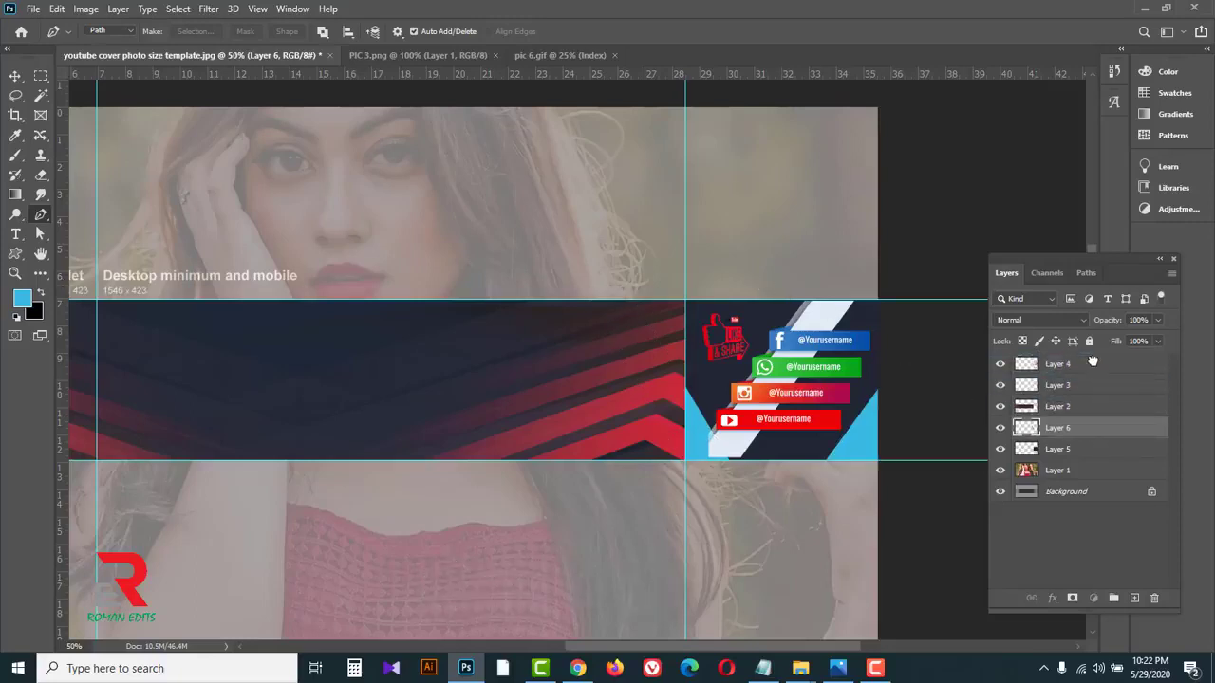
pyautogui.moveTo(1092, 362); pyautogui.dragTo(1091, 367)
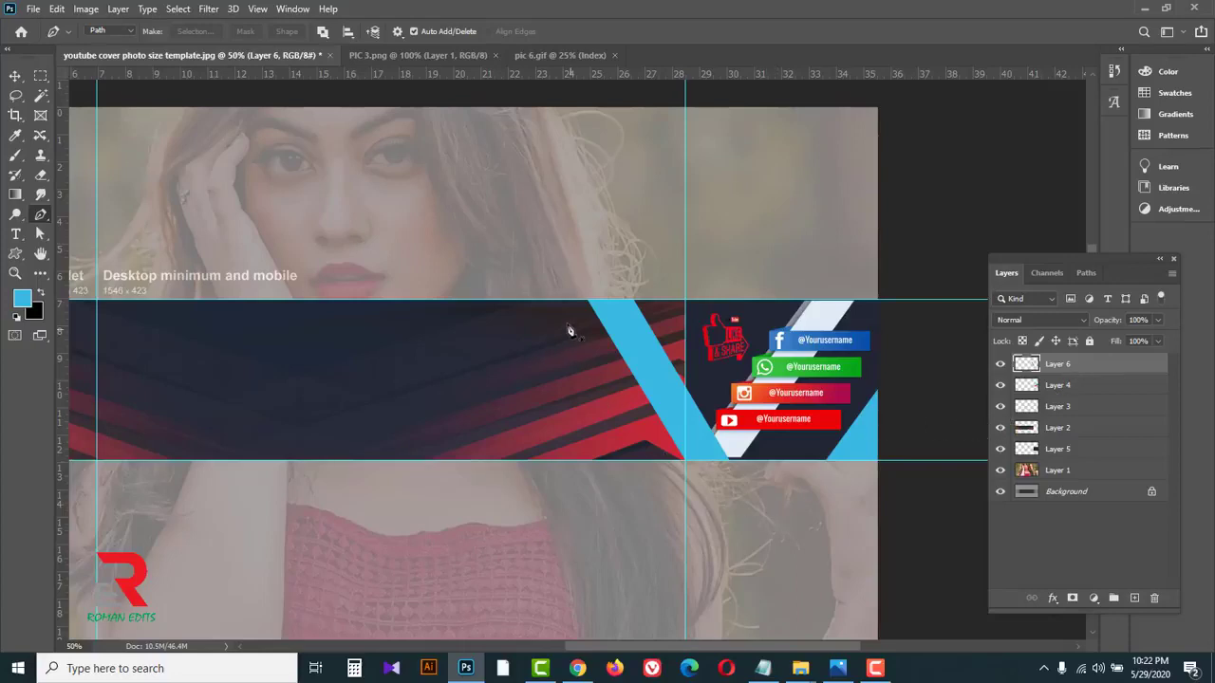
# - Outline a shorter slanted parallelogram along the light blue stripe's left edge with the Pen tool and convert the path to a selection
pyautogui.click(549, 301)
pyautogui.click(591, 301)
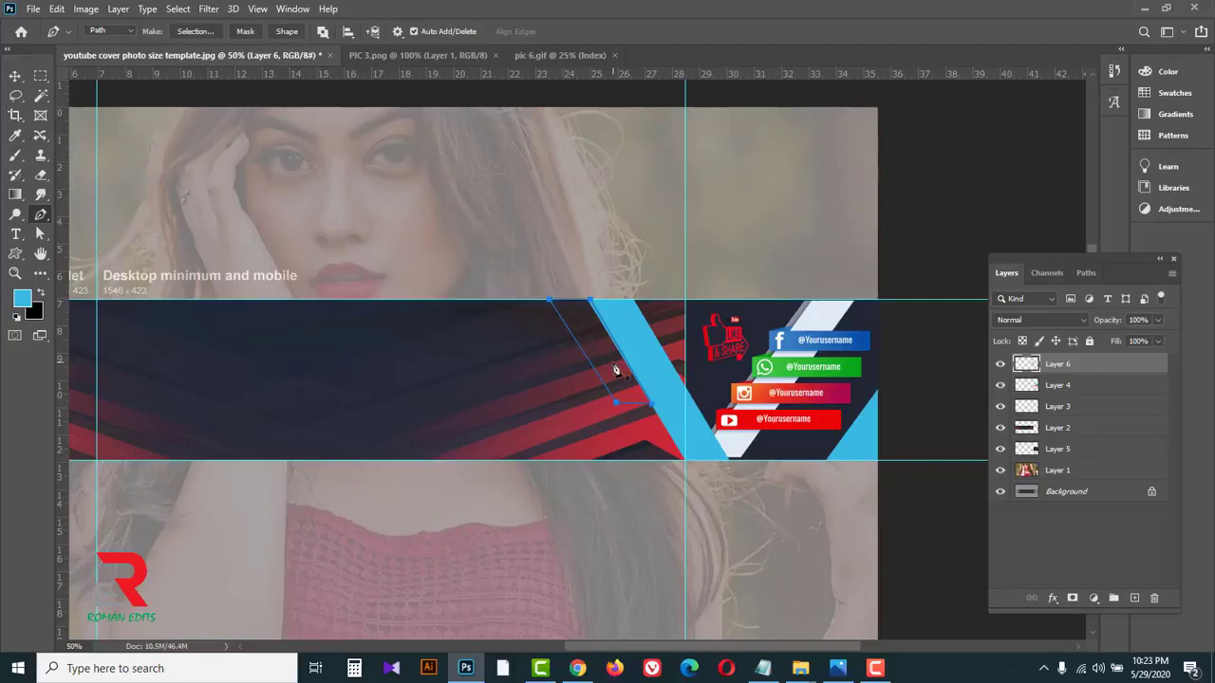
pyautogui.hotkey('ctrl', 'Return')
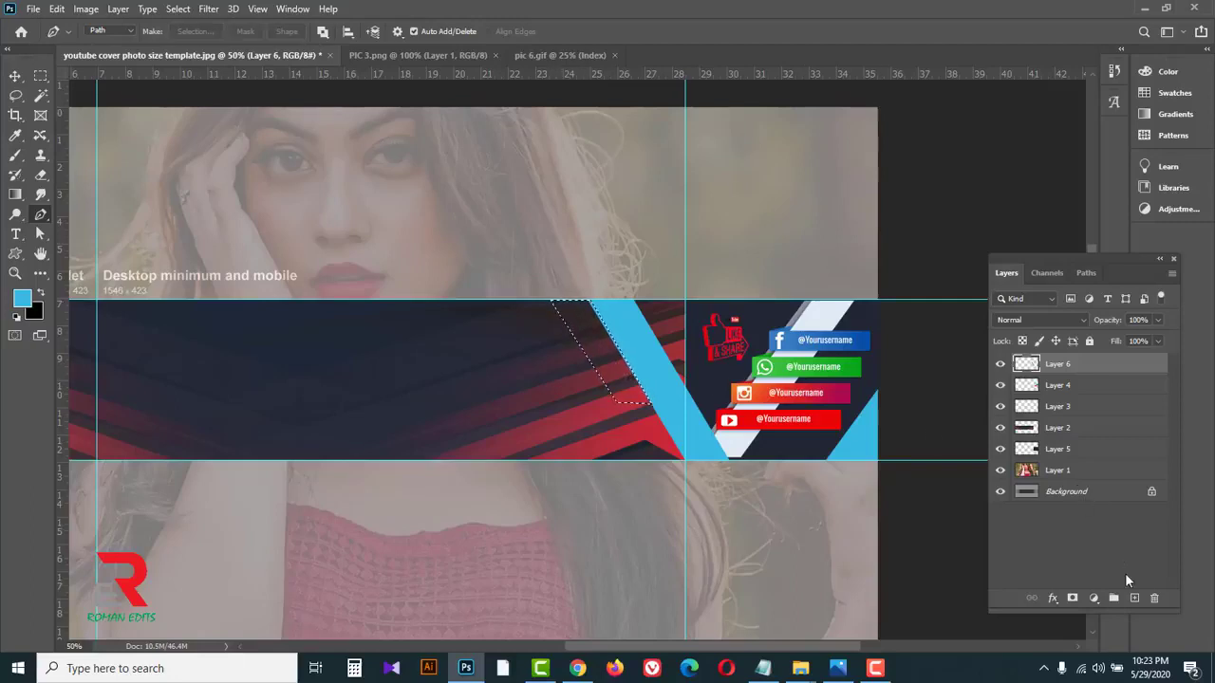
# - Fill the parallelogram selection with a darker shade of the stripe's blue on a new layer, and deselect
pyautogui.click(1134, 598)
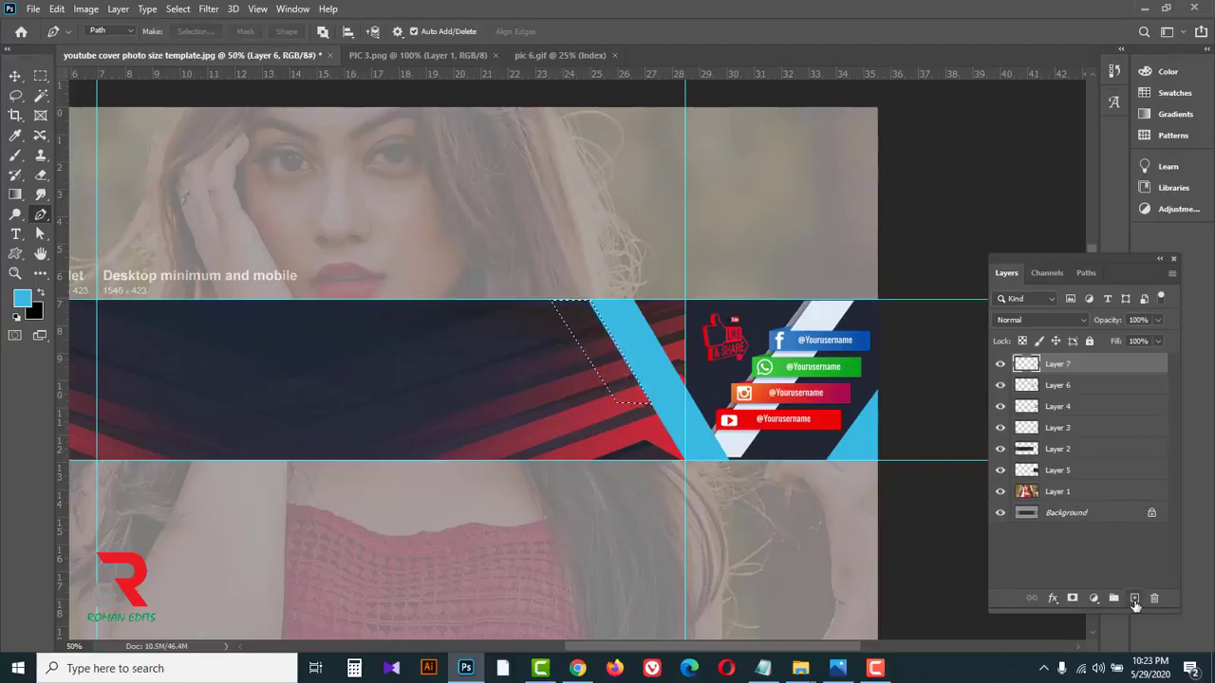
pyautogui.click(21, 300)
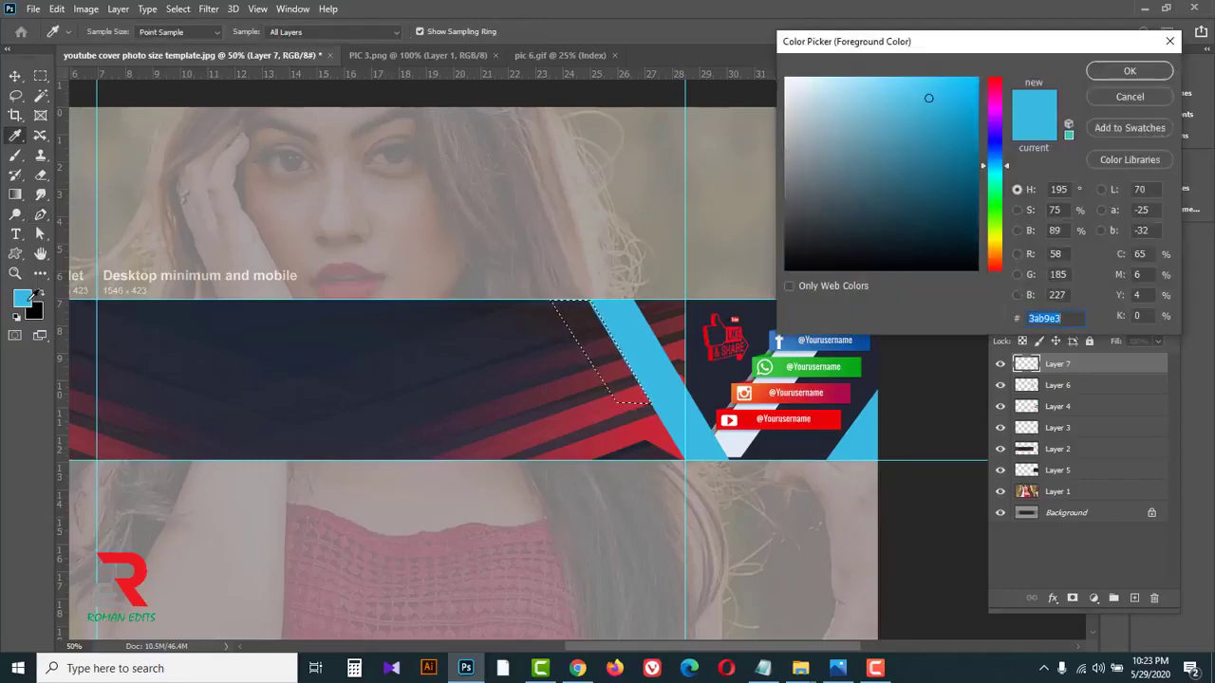
pyautogui.click(936, 101)
pyautogui.moveTo(936, 101); pyautogui.dragTo(954, 126)
pyautogui.click(1128, 71)
pyautogui.press('p')
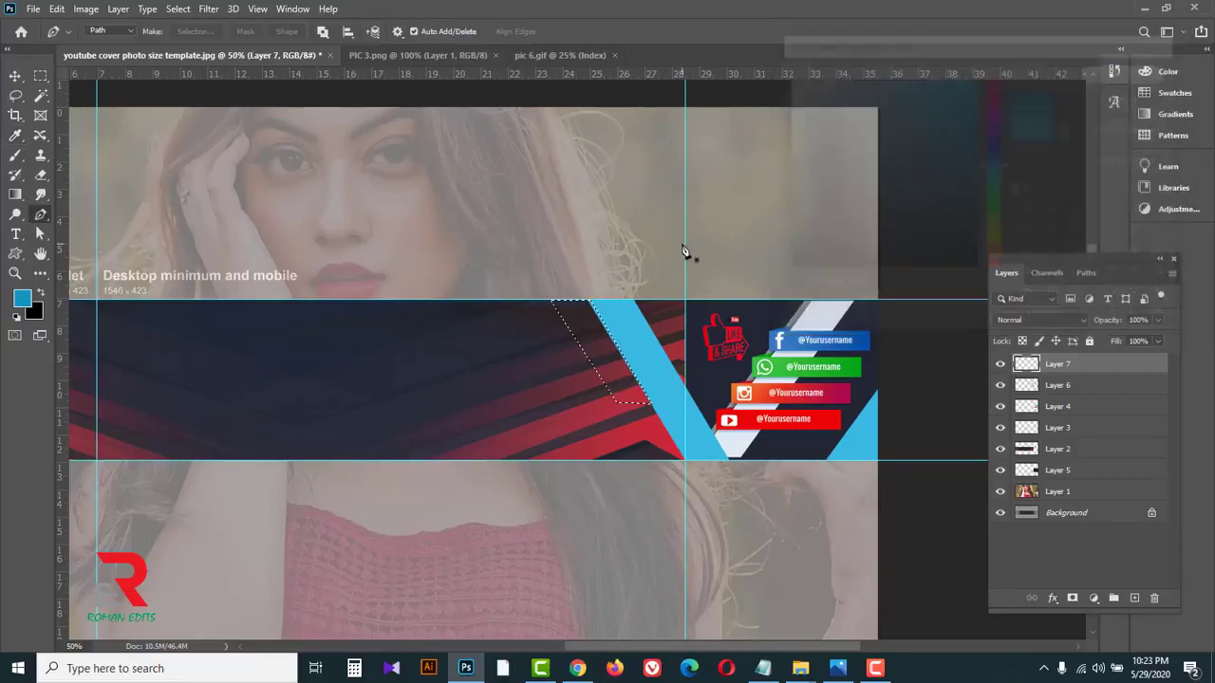
pyautogui.hotkey('alt', 'BackSpace')
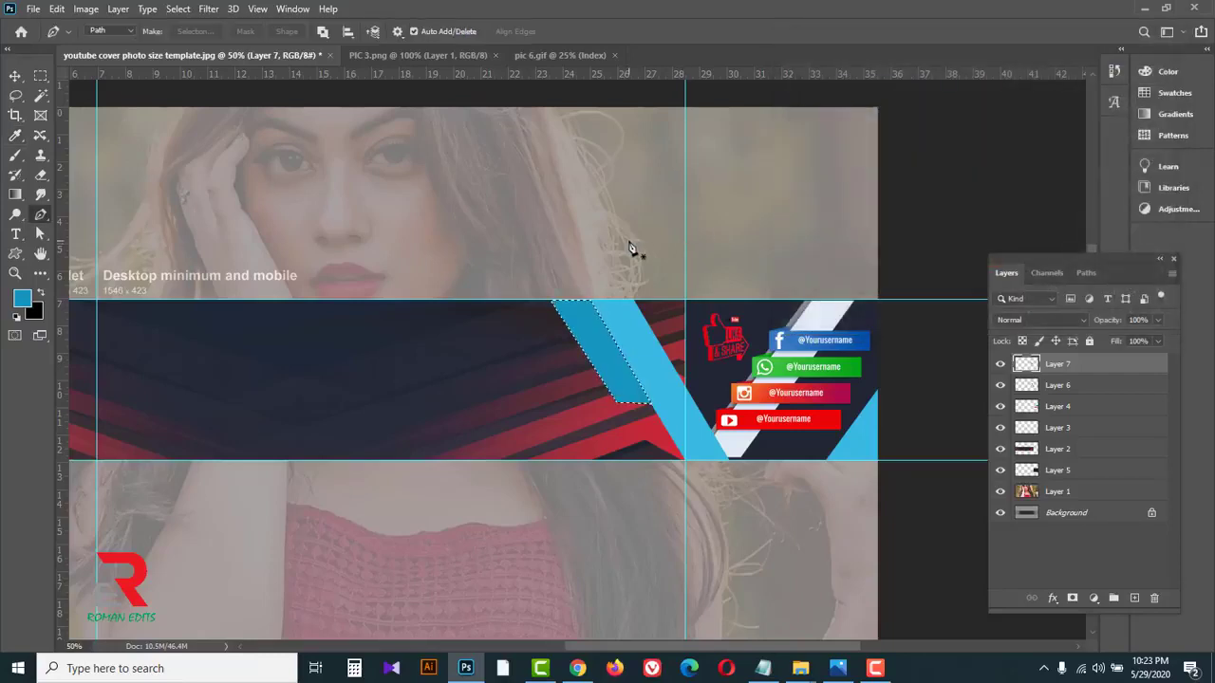
pyautogui.hotkey('ctrl', 'd')
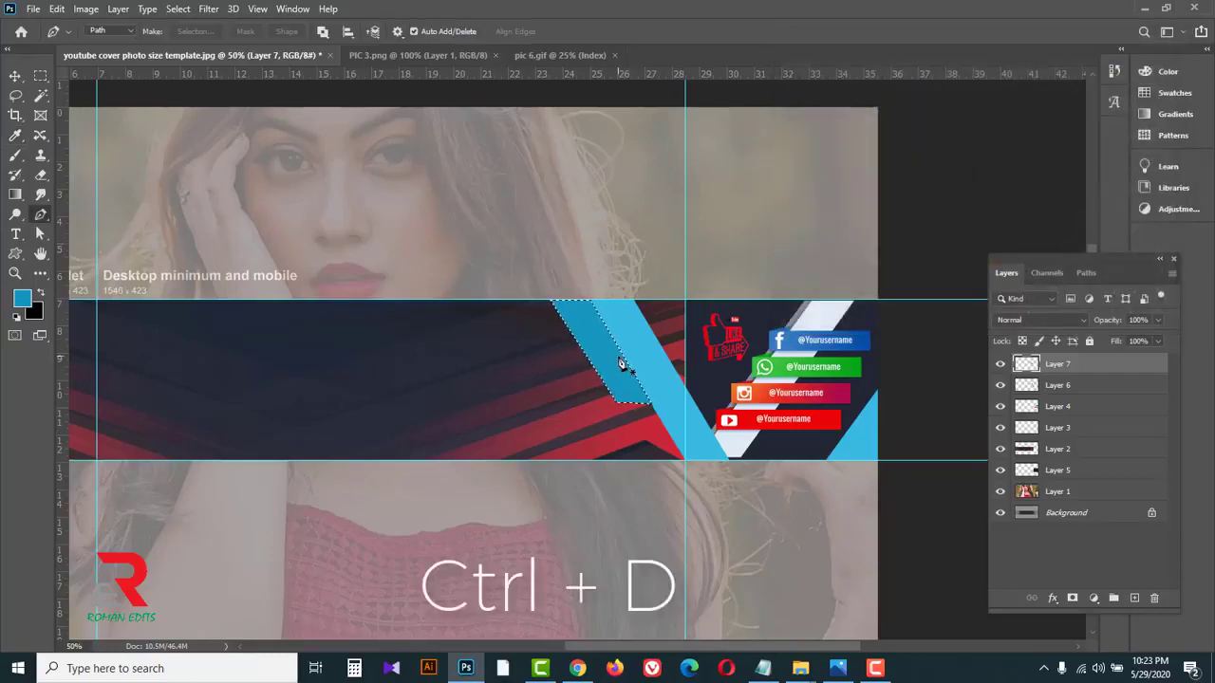
# - Enlarge the social ribbons graphic to 102.73% so it reaches the banner's right and lower edges
pyautogui.click(15, 76)
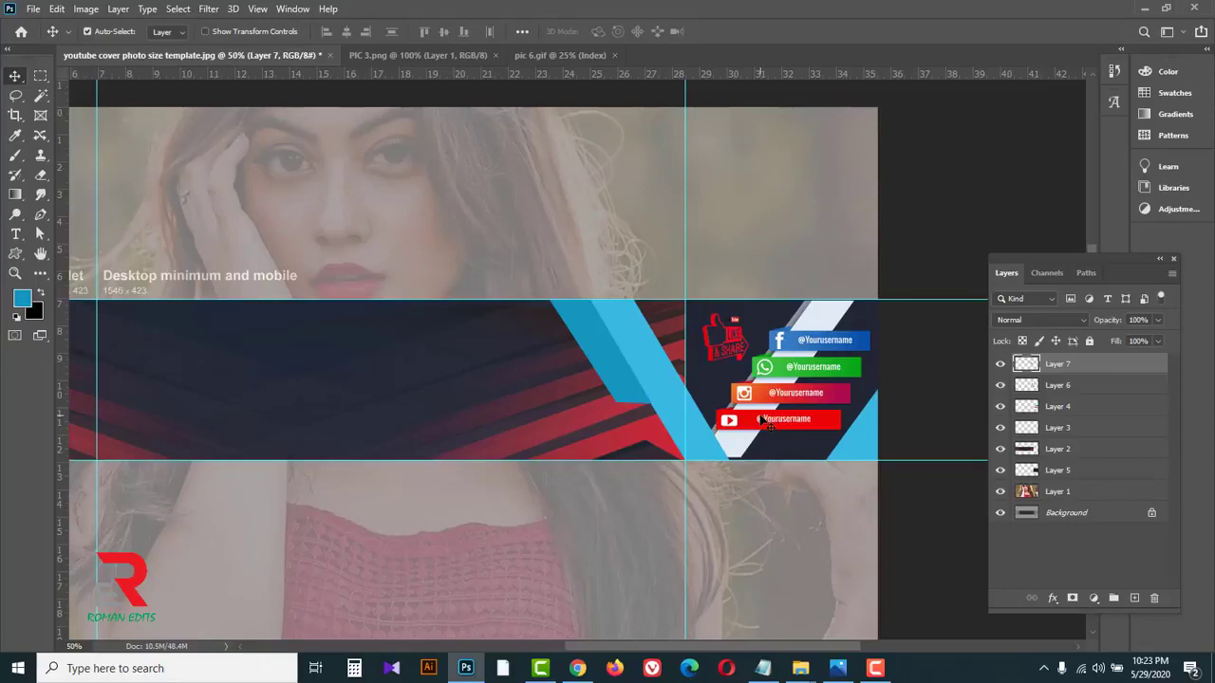
pyautogui.click(765, 425)
pyautogui.hotkey('ctrl', 't')
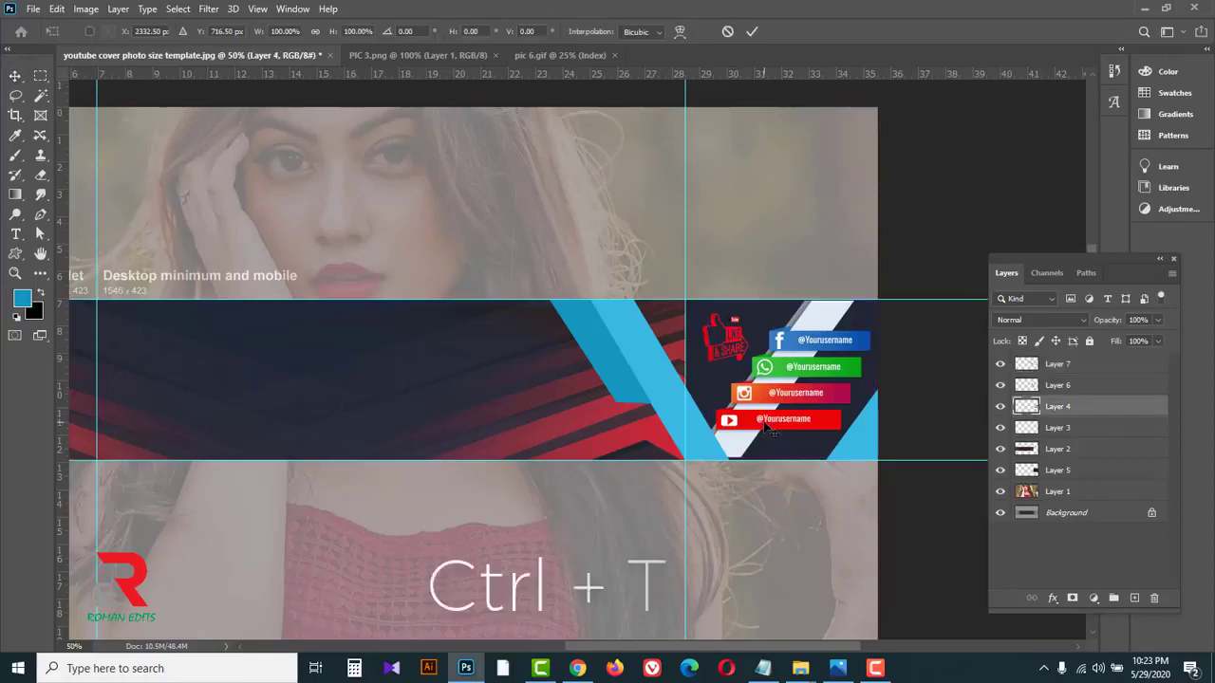
pyautogui.moveTo(872, 459); pyautogui.dragTo(879, 461)
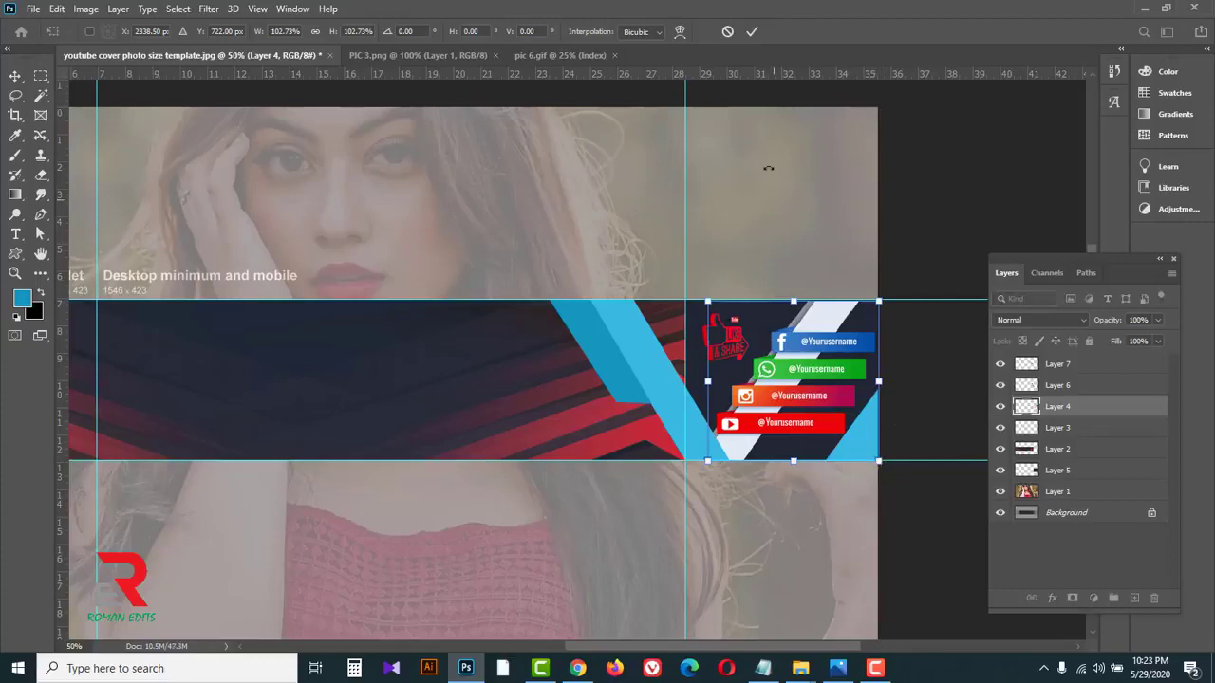
pyautogui.click(752, 36)
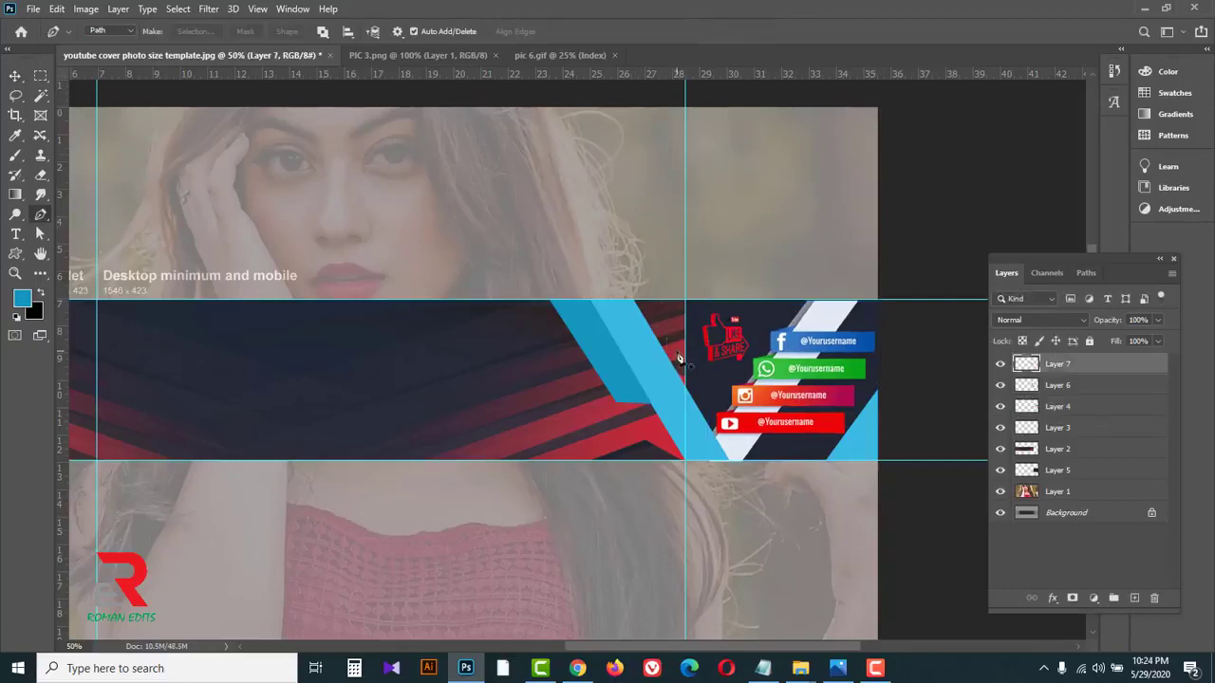
# - Lasso the part of the chevron background right of the light blue stripe, delete it from Layer 2, and deselect
pyautogui.click(1083, 449)
pyautogui.click(999, 449)
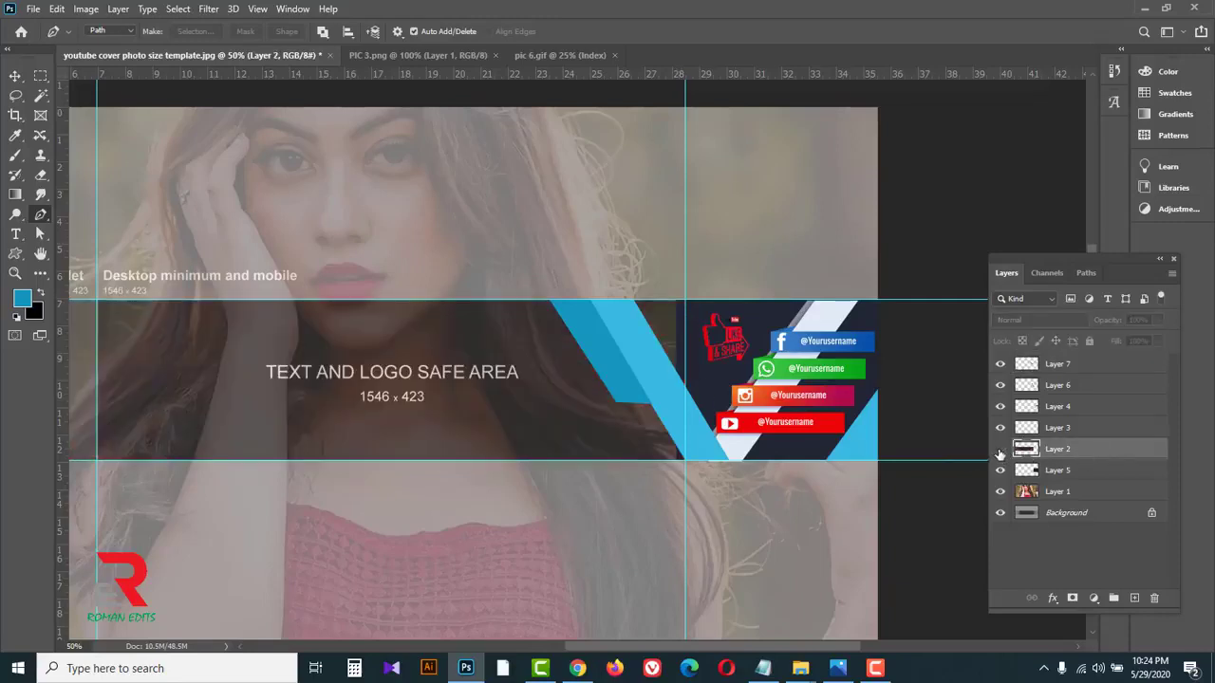
pyautogui.click(999, 449)
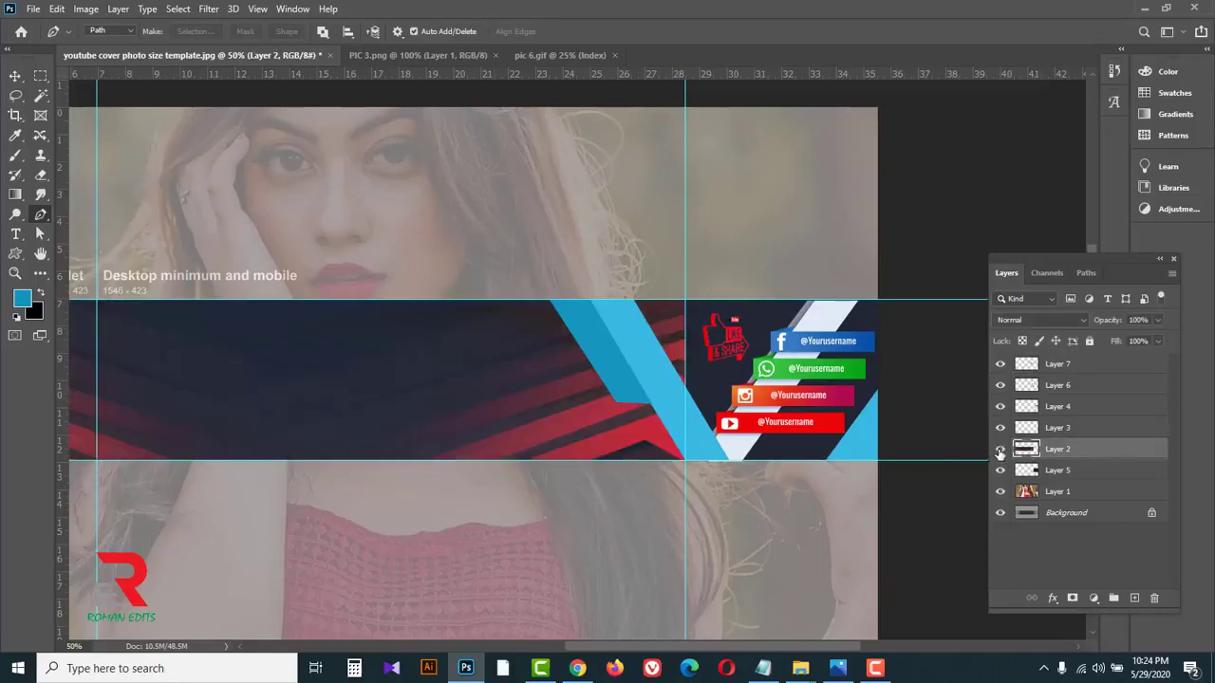
pyautogui.click(17, 96)
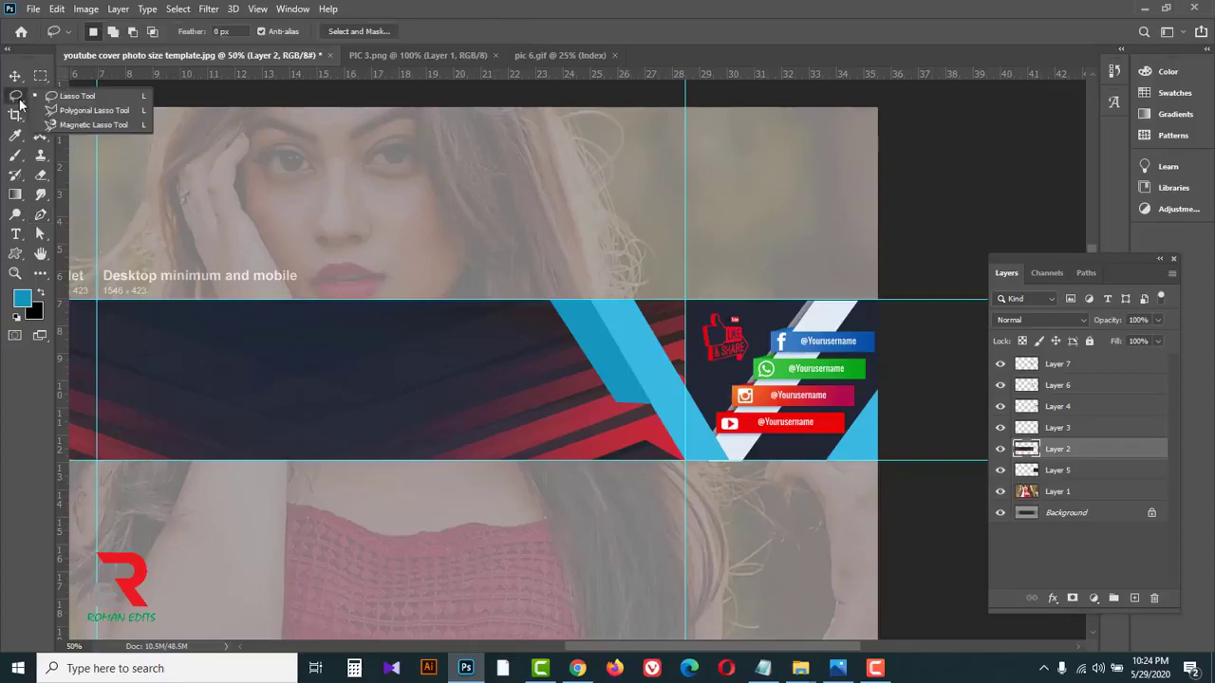
pyautogui.click(84, 99)
pyautogui.moveTo(634, 329)
pyautogui.mouseDown()
pyautogui.moveTo(693, 415)
pyautogui.moveTo(720, 388)
pyautogui.moveTo(724, 326)
pyautogui.moveTo(688, 270)
pyautogui.moveTo(624, 270)
pyautogui.mouseUp()
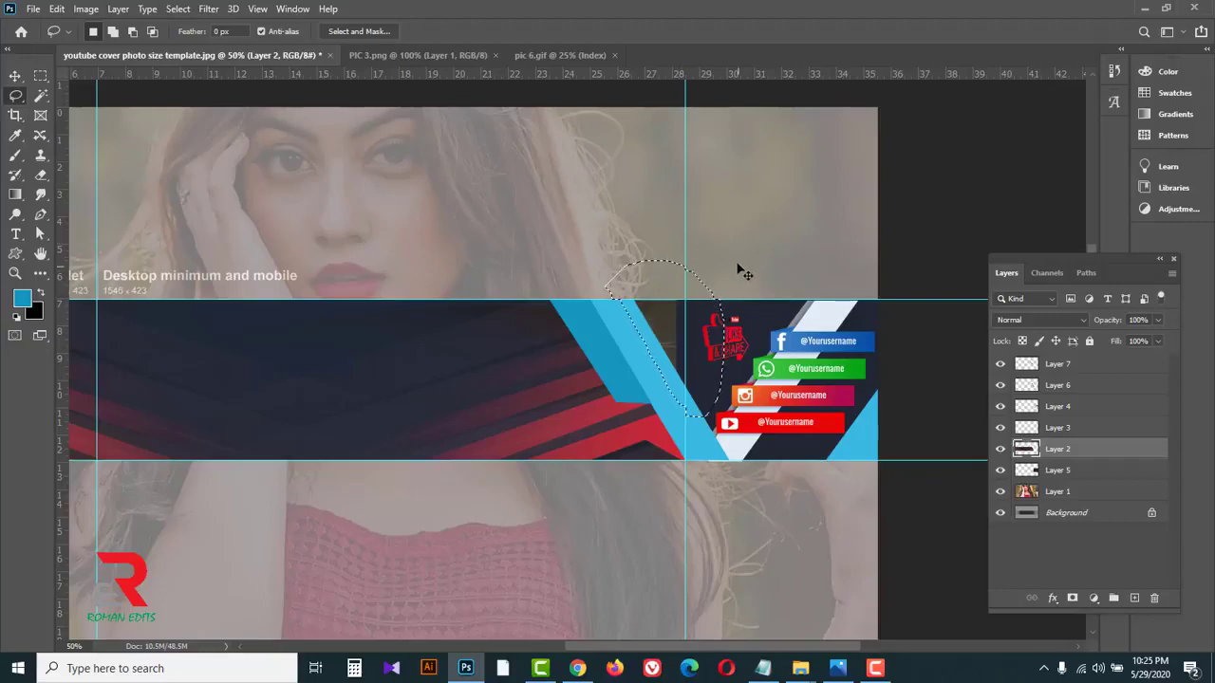
pyautogui.hotkey('ctrl', 'd')
# - Warp the navy side panel on Layer 5, stretching its upper-left corner leftward behind the light blue stripe to cover the gap
pyautogui.moveTo(1091, 477); pyautogui.dragTo(963, 478)
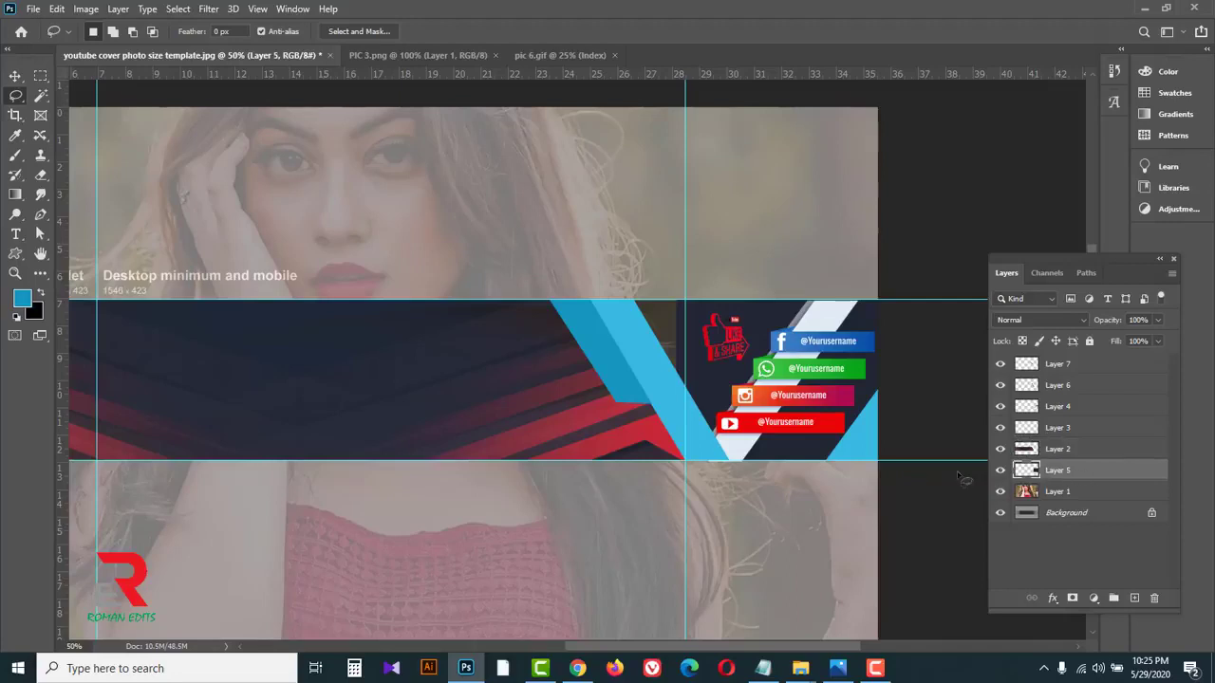
pyautogui.hotkey('ctrl', 't')
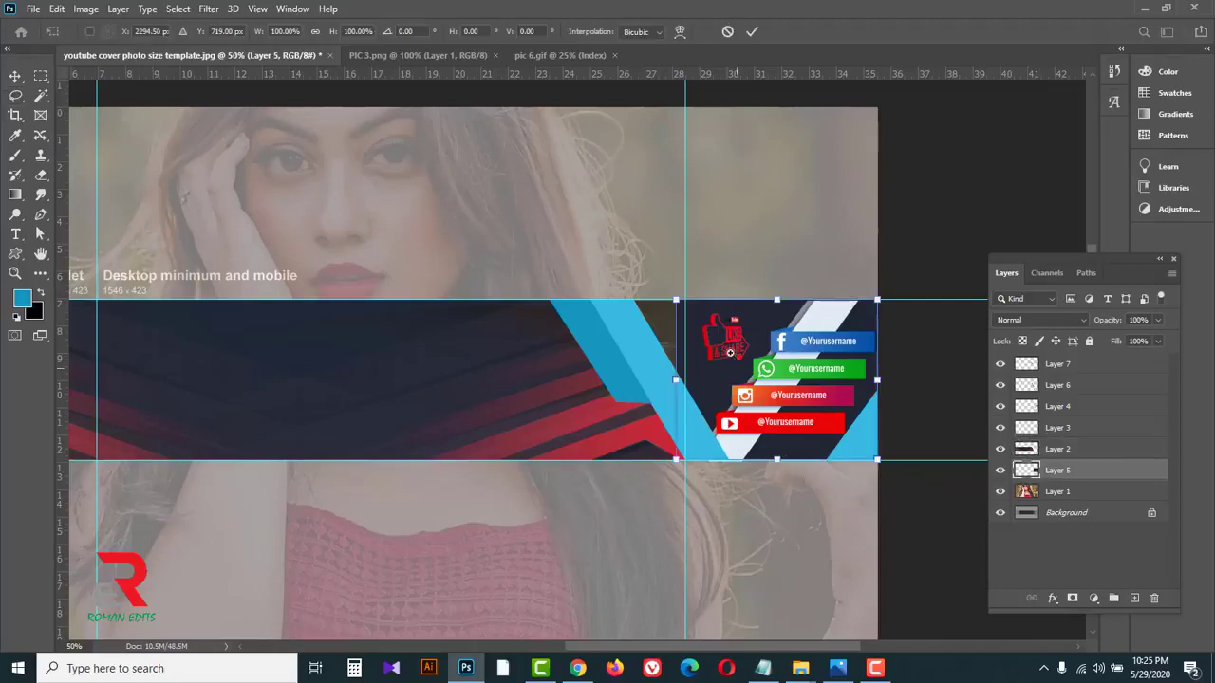
pyautogui.scroll(2, 728, 352)
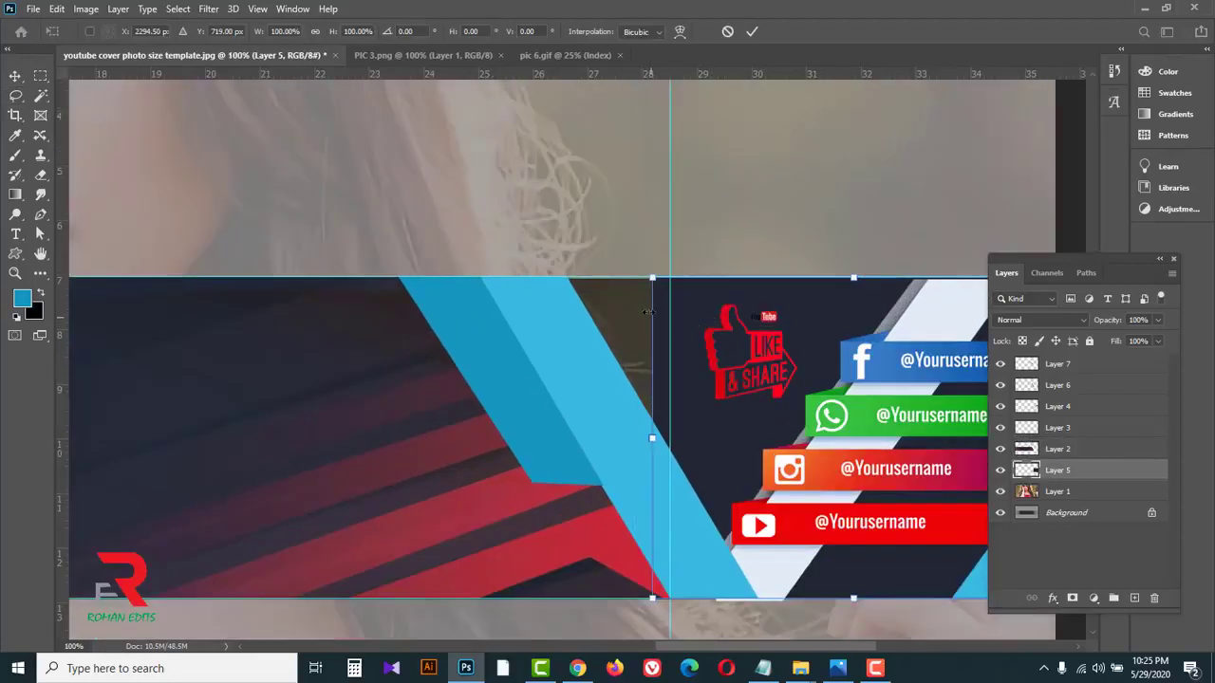
pyautogui.rightClick(706, 324)
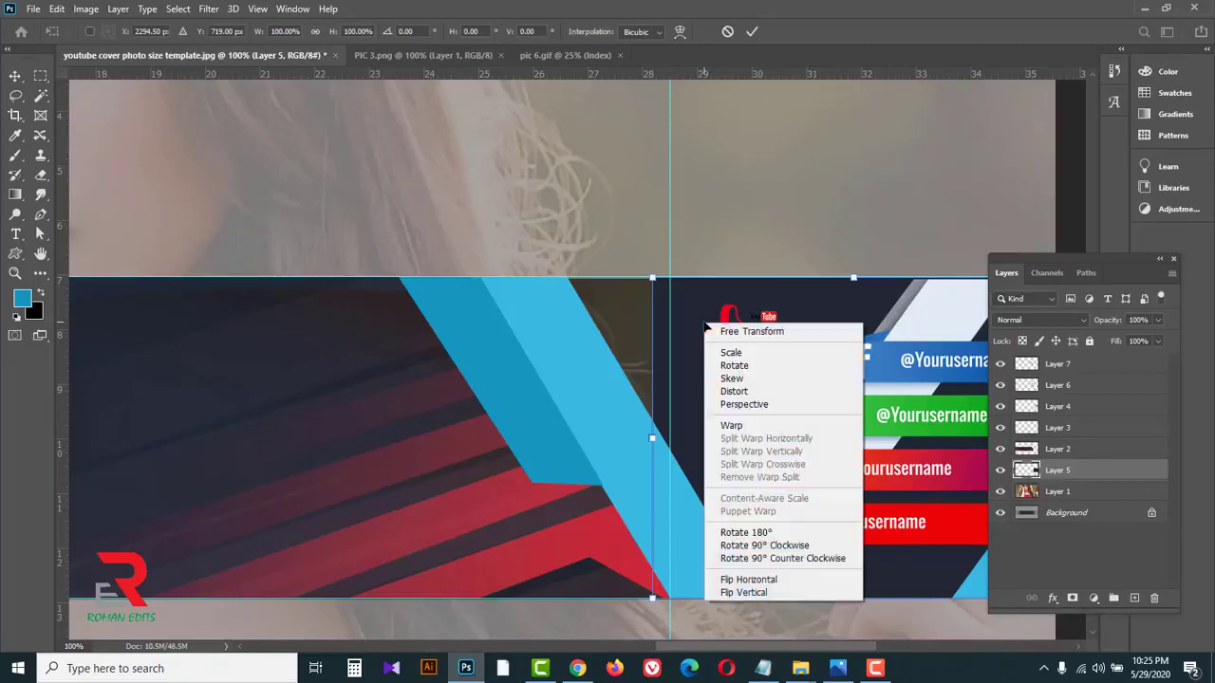
pyautogui.click(741, 426)
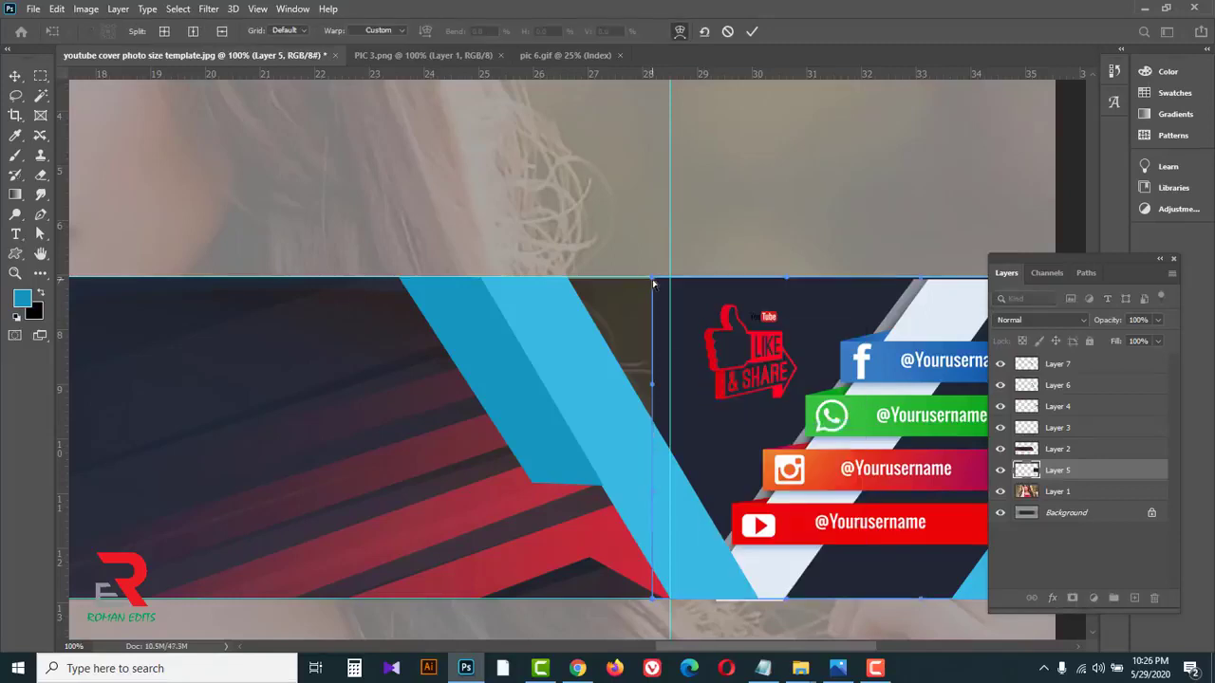
pyautogui.moveTo(653, 281); pyautogui.dragTo(526, 274)
pyautogui.click(754, 32)
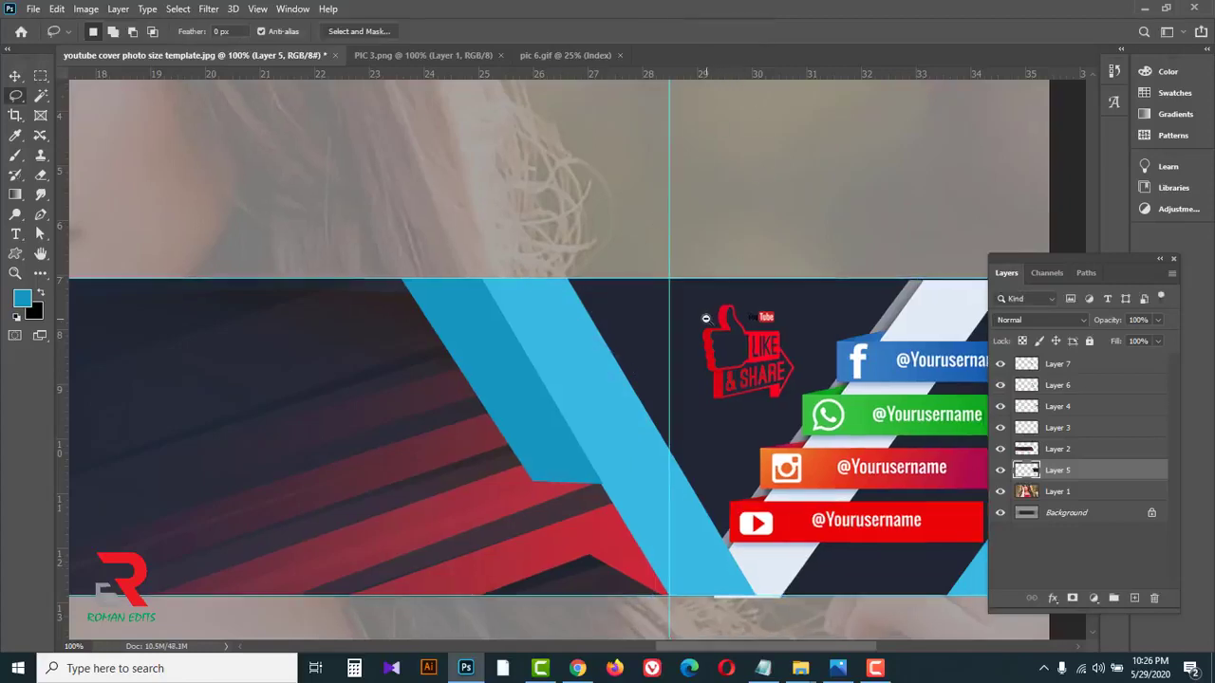
# - Fill a new layer with white #ffffff and place it directly below the portrait on Layer 1
pyautogui.scroll(-2, 706, 321)
pyautogui.moveTo(582, 439); pyautogui.dragTo(702, 434)
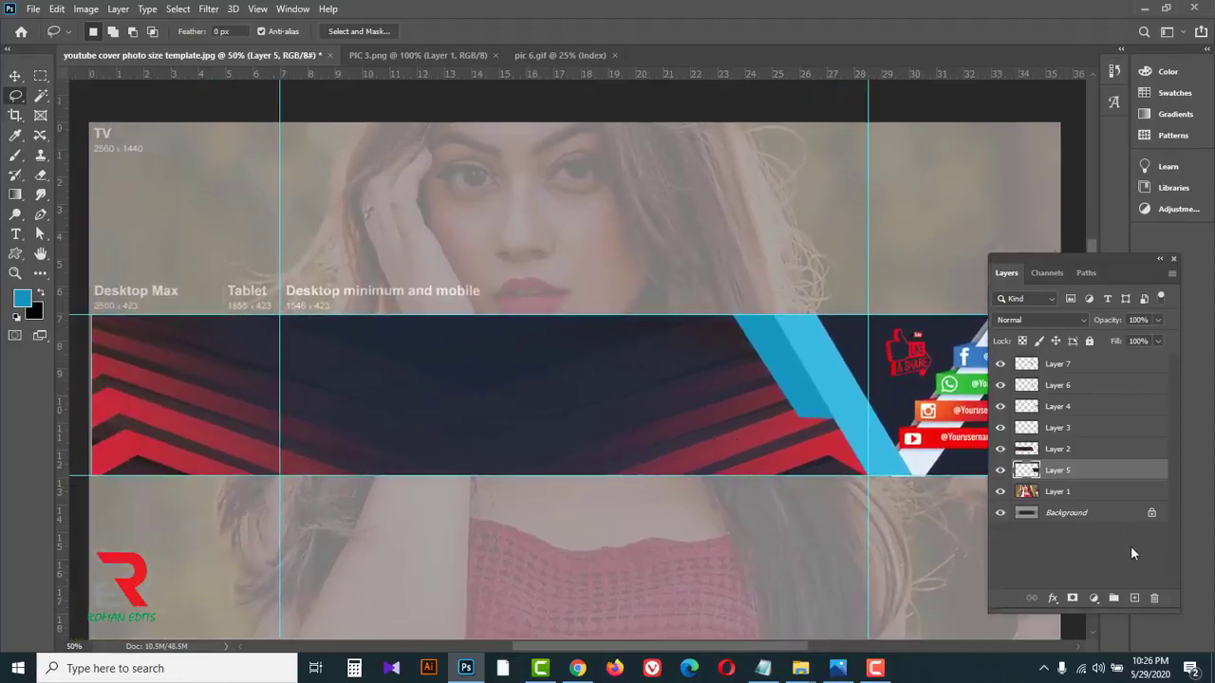
pyautogui.click(1136, 601)
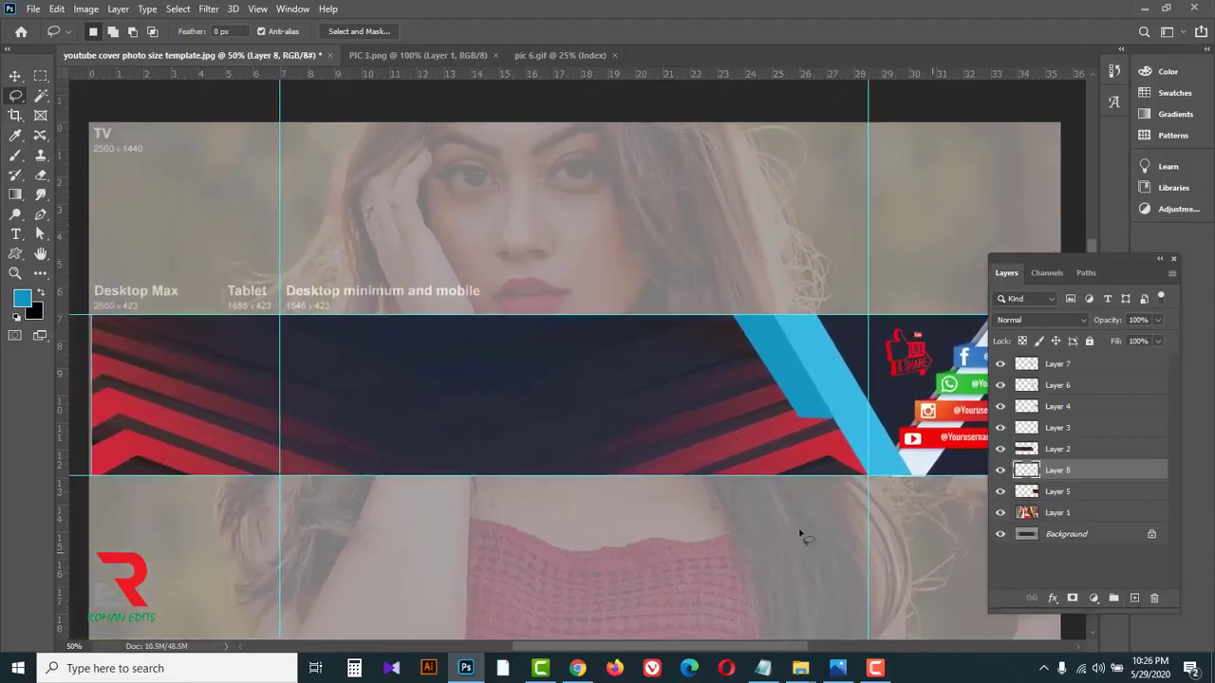
pyautogui.press('i')
pyautogui.click(23, 304)
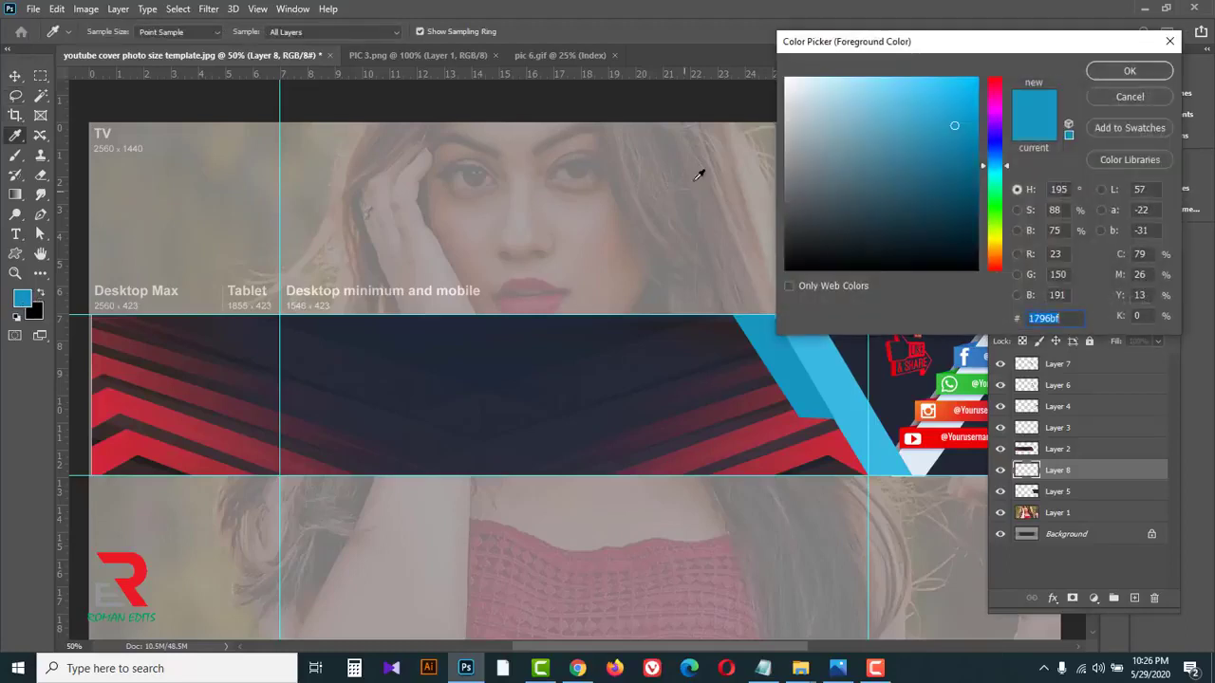
pyautogui.moveTo(798, 108); pyautogui.dragTo(783, 75)
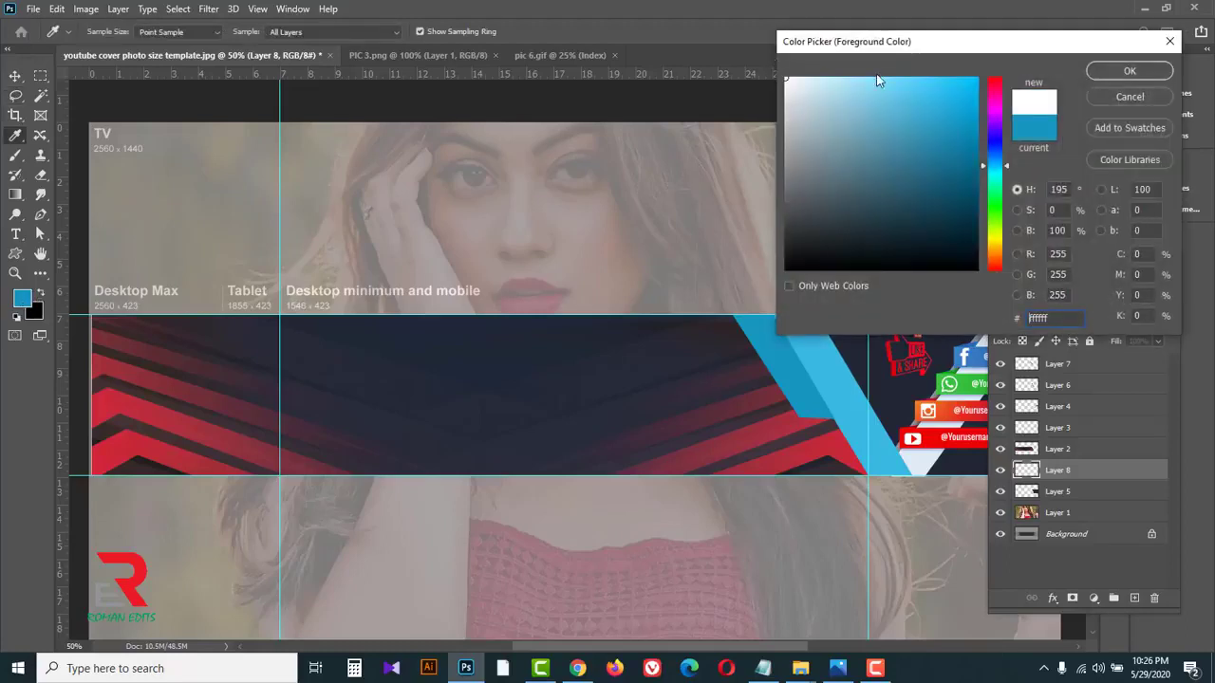
pyautogui.click(1126, 73)
pyautogui.press('l')
pyautogui.hotkey('alt', 'BackSpace')
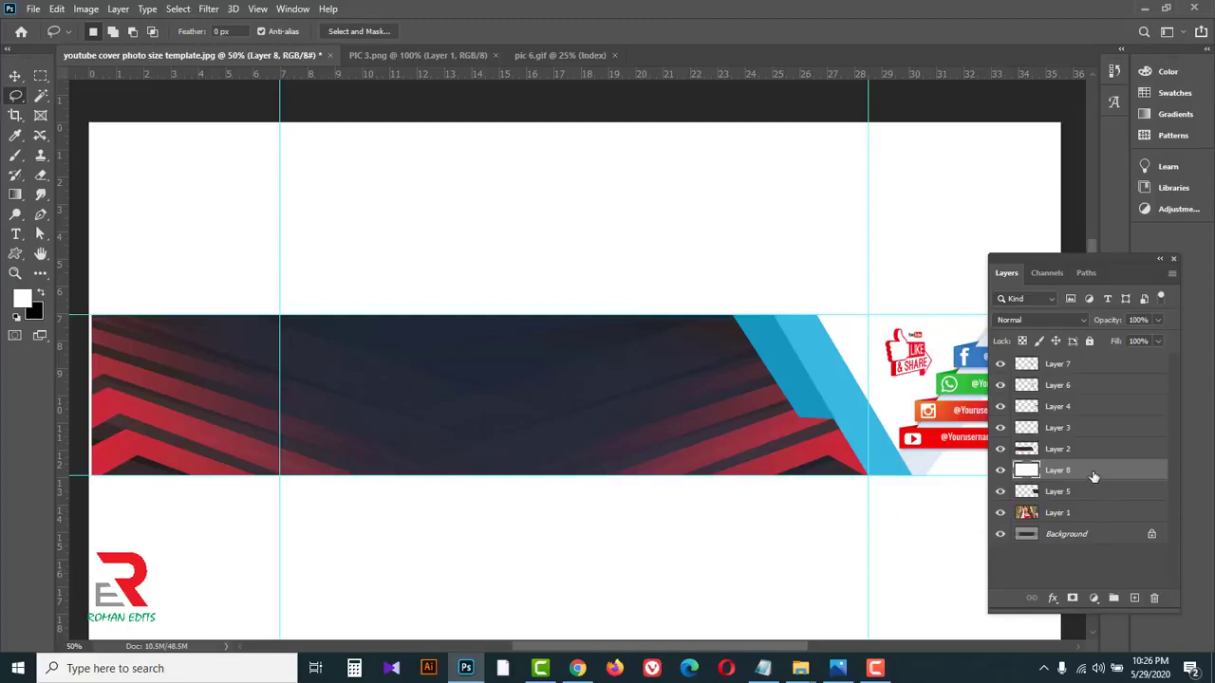
pyautogui.moveTo(1094, 476); pyautogui.dragTo(1108, 523)
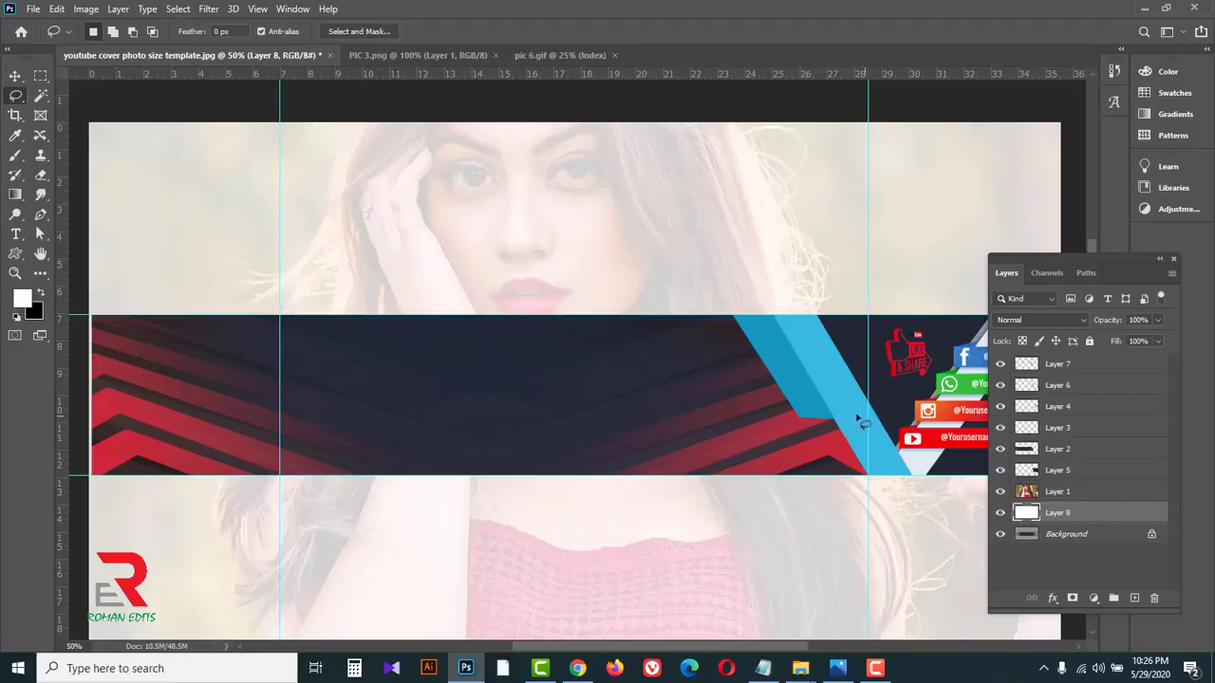
# - Scale the Like & Share graphic to about 137% and shift it about 0.43 in left, toward the blue stripe
pyautogui.scroll(-1, 856, 420)
pyautogui.click(16, 79)
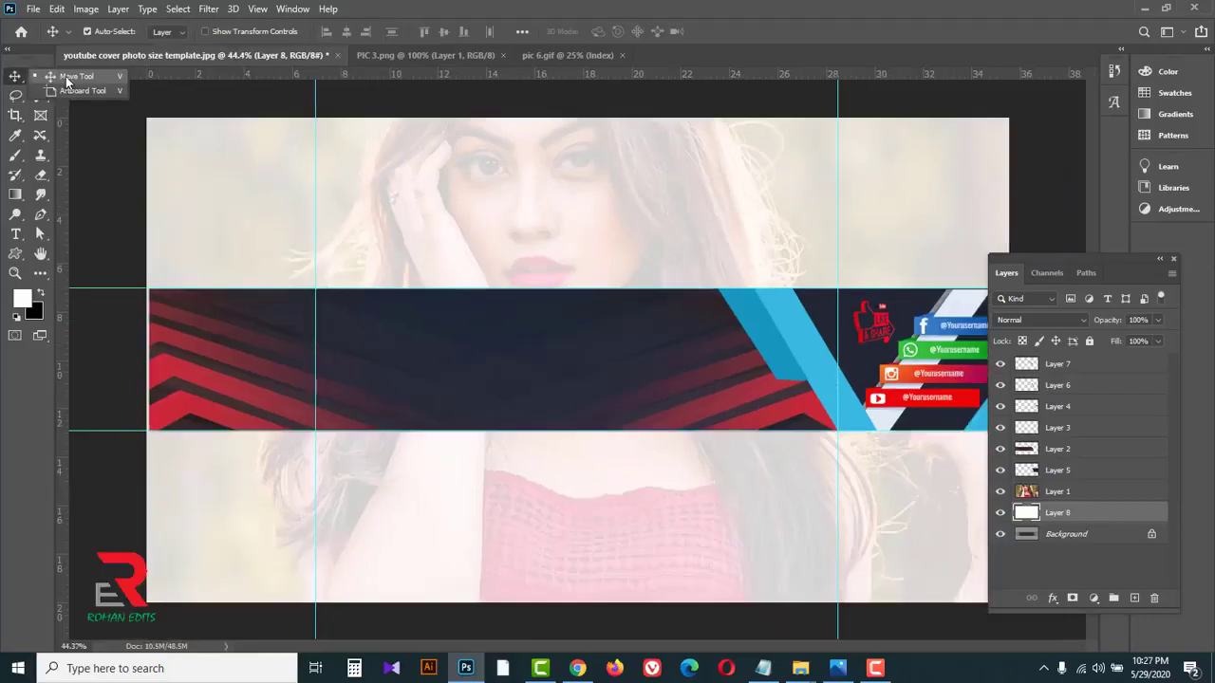
pyautogui.click(66, 77)
pyautogui.scroll(2, 854, 219)
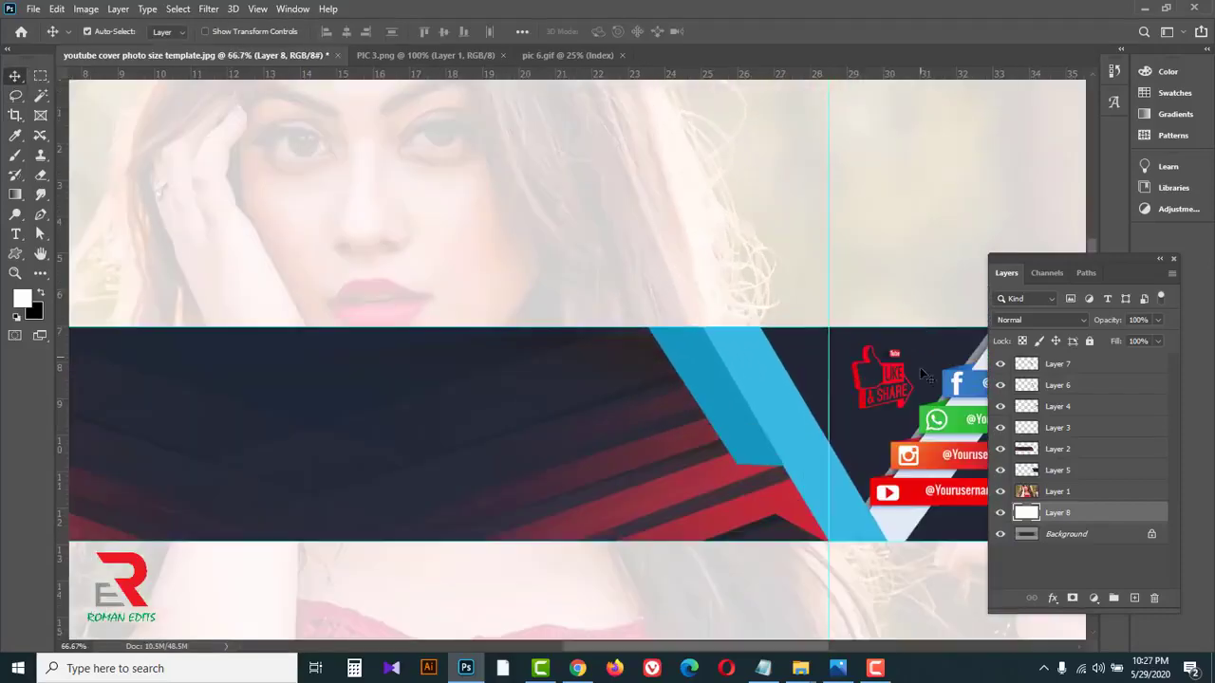
pyautogui.scroll(2, 920, 367)
pyautogui.moveTo(915, 412); pyautogui.dragTo(745, 389)
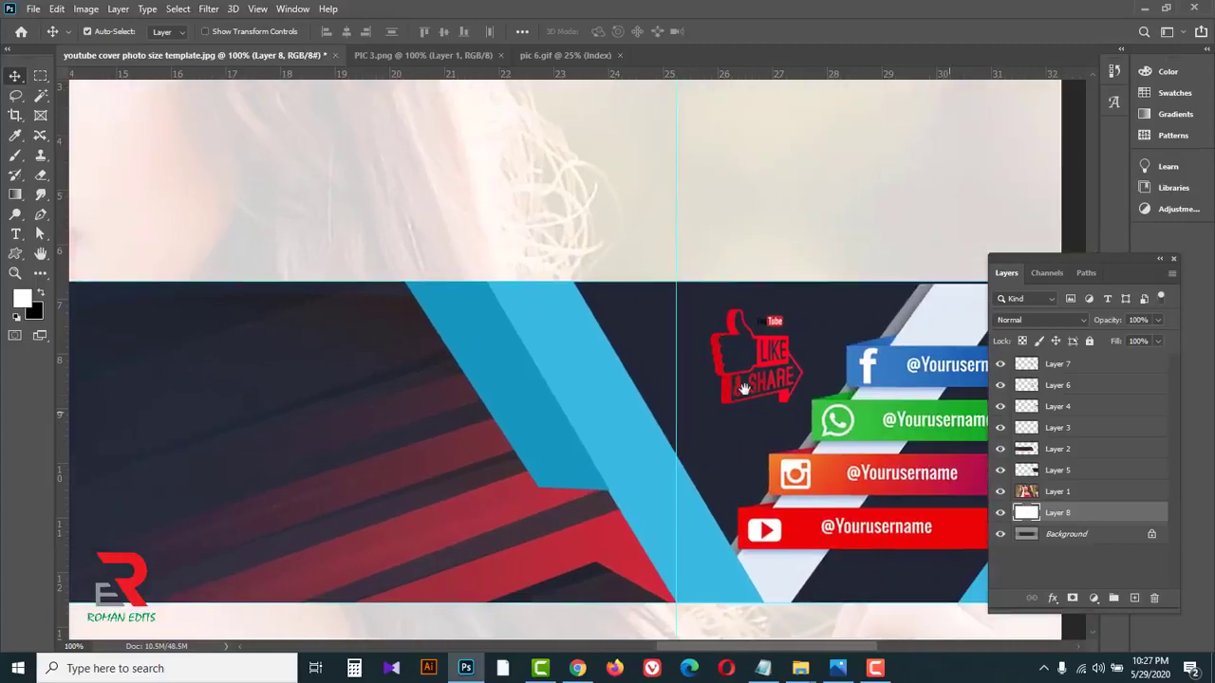
pyautogui.click(711, 320)
pyautogui.hotkey('ctrl', 't')
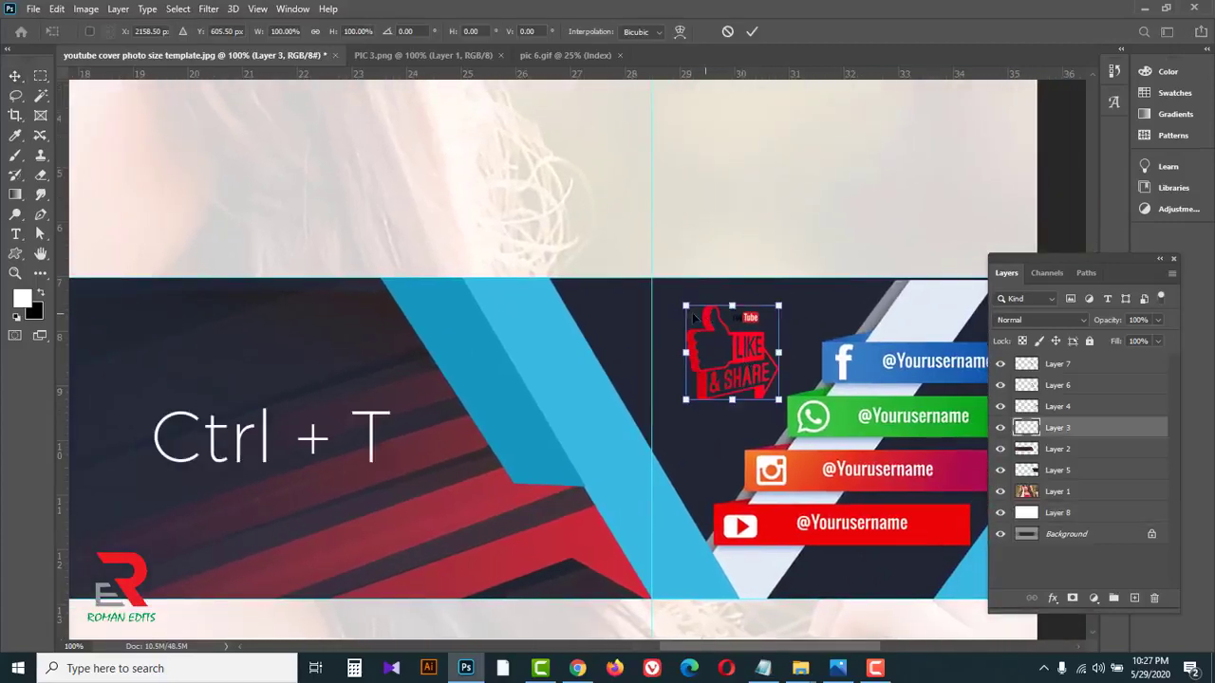
pyautogui.moveTo(685, 306); pyautogui.dragTo(668, 287)
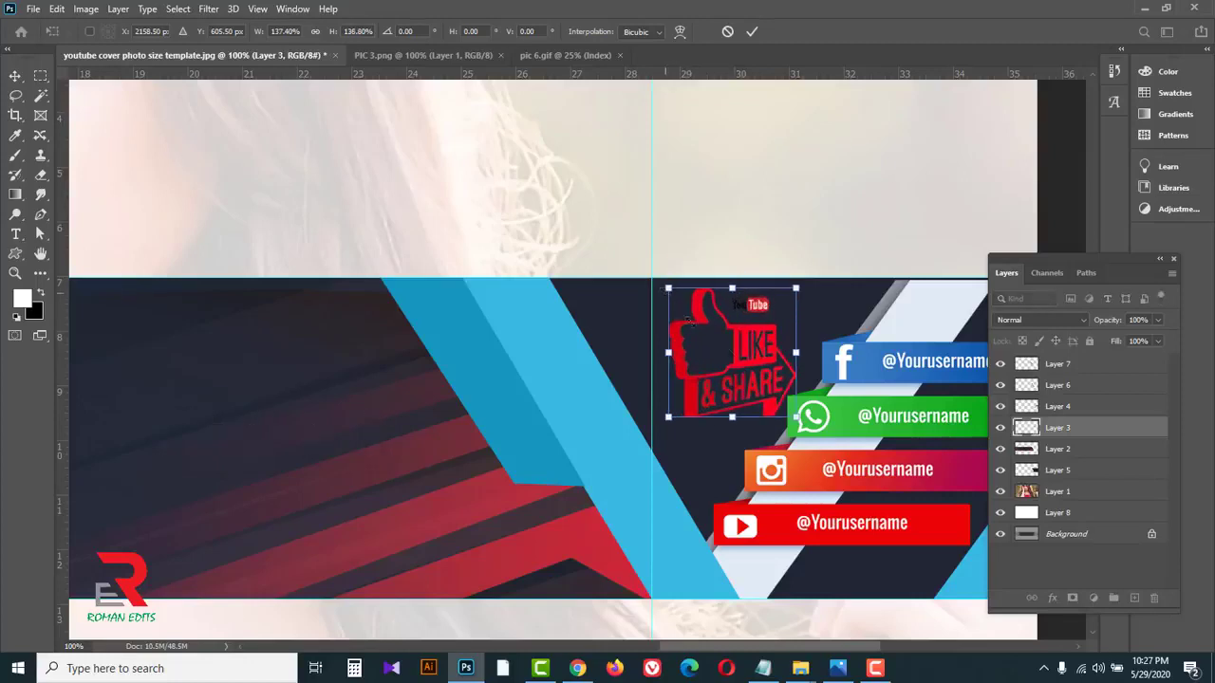
pyautogui.moveTo(749, 362); pyautogui.dragTo(727, 362)
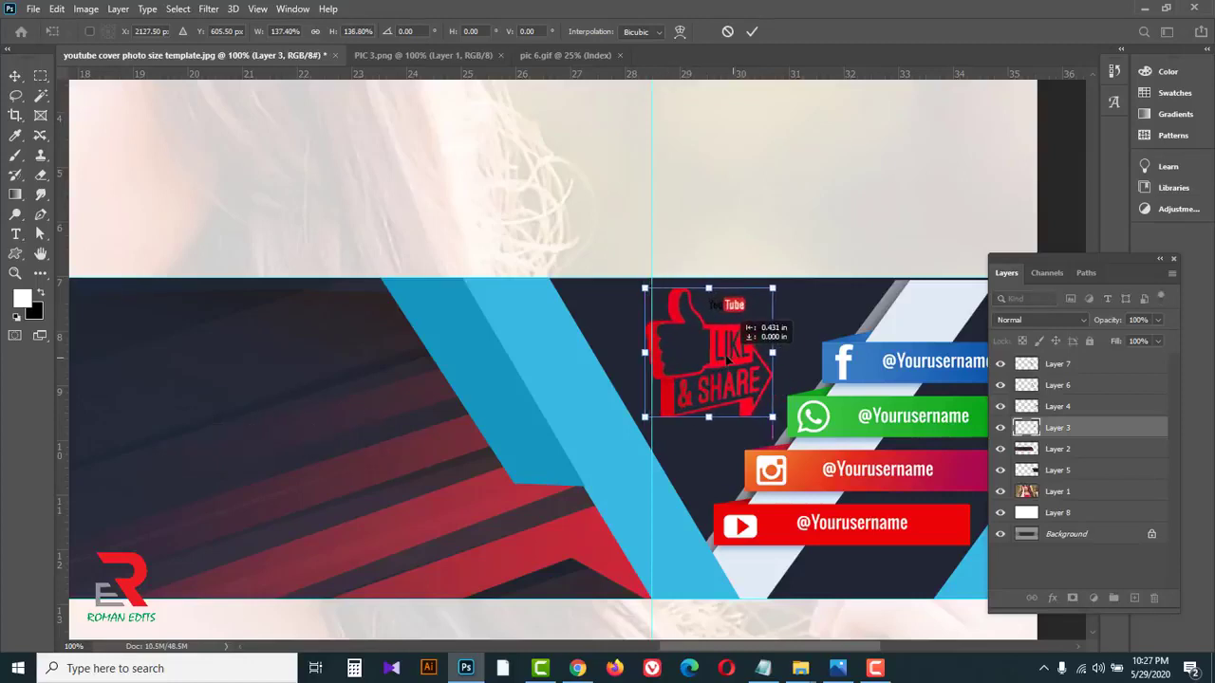
pyautogui.click(752, 31)
# - Add the white title "ROMAN EDITS" in Mistral Regular at 184 pt on the dark middle of the banner
pyautogui.hotkey('ctrl', 'space')
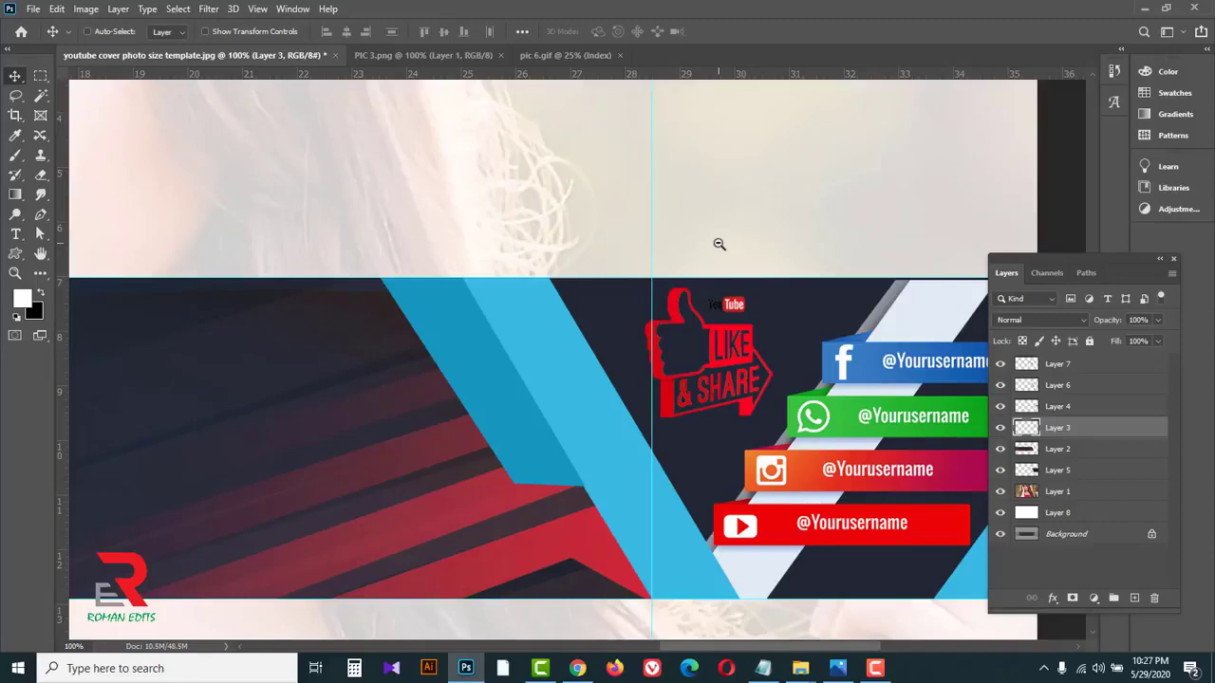
pyautogui.keyDown('ctrl'); pyautogui.keyDown('alt'); pyautogui.click(720, 244); pyautogui.keyUp('alt'); pyautogui.keyUp('ctrl')
pyautogui.keyDown('ctrl'); pyautogui.keyDown('alt'); pyautogui.click(719, 244); pyautogui.keyUp('alt'); pyautogui.keyUp('ctrl')
pyautogui.moveTo(469, 478); pyautogui.dragTo(686, 457)
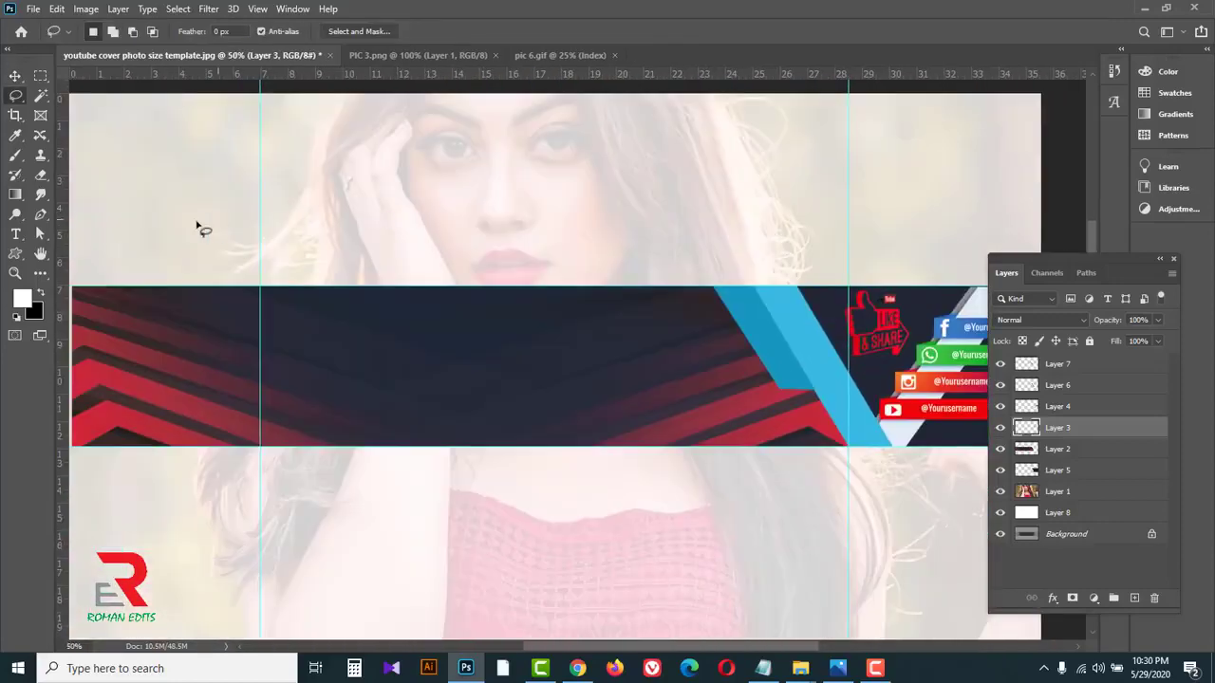
pyautogui.press('l')
pyautogui.click(16, 236)
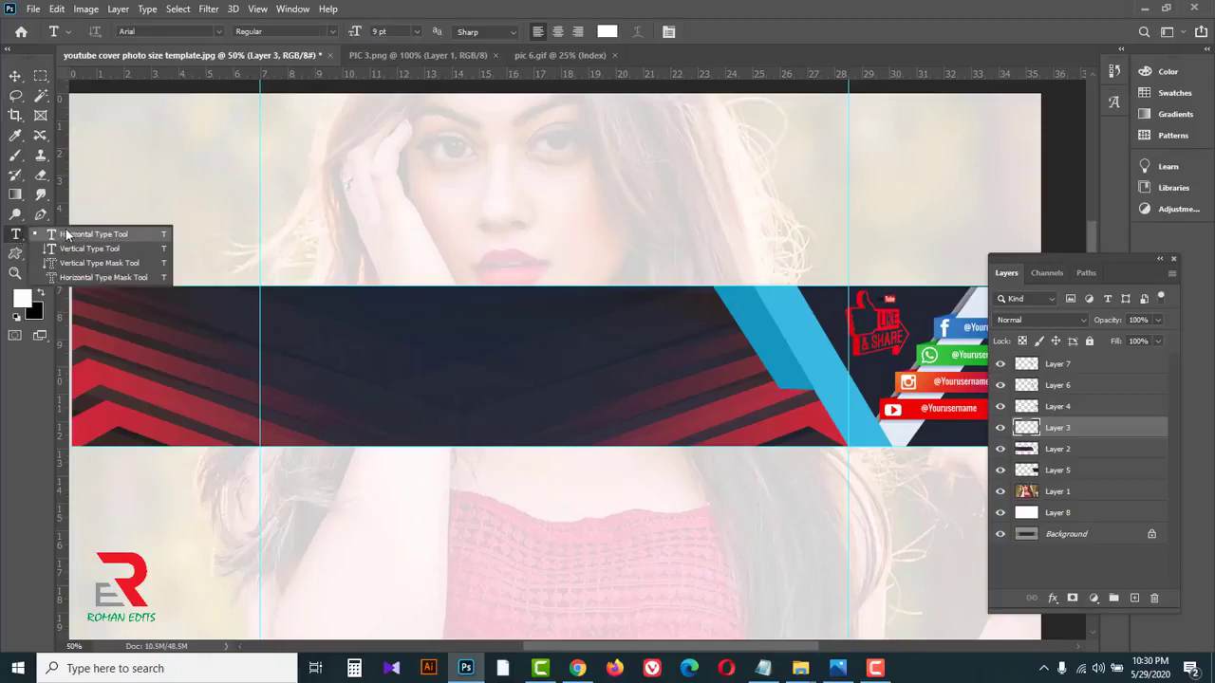
pyautogui.click(94, 234)
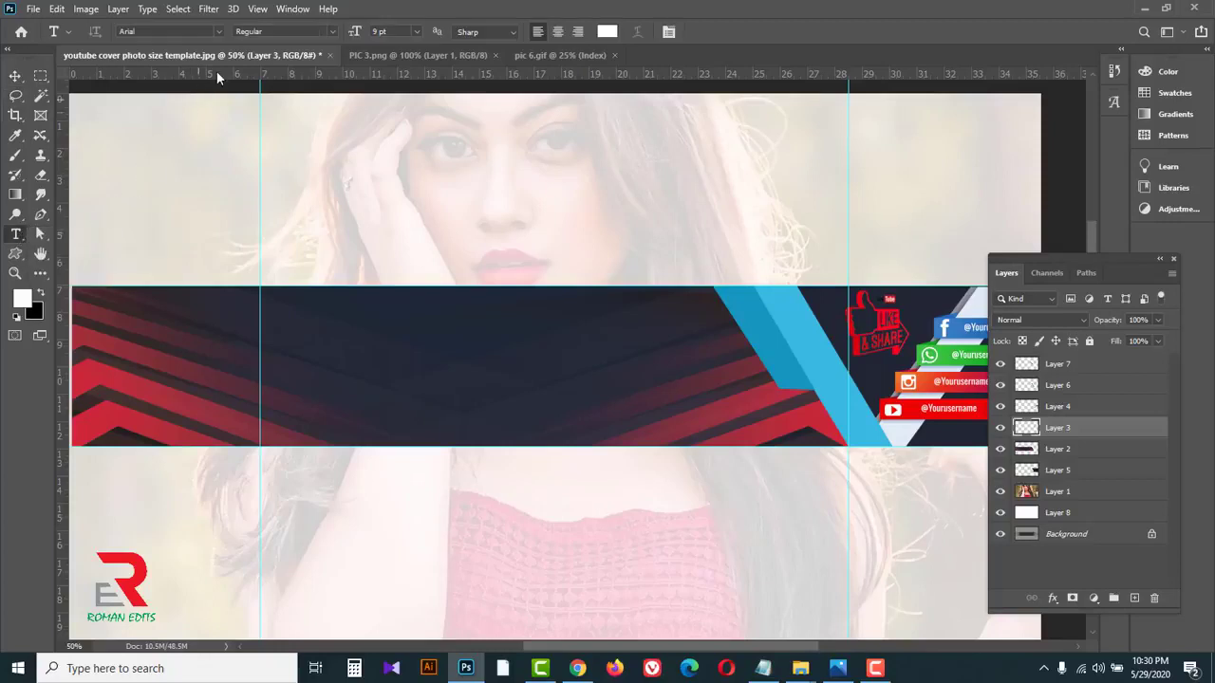
pyautogui.click(219, 31)
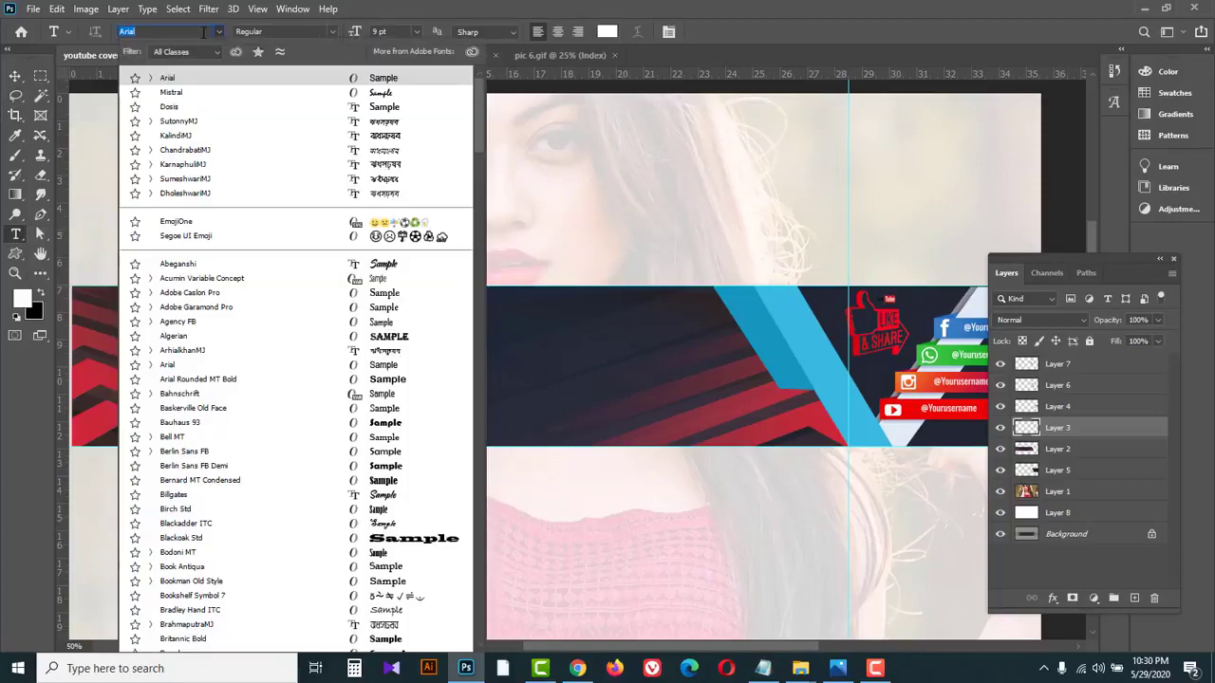
pyautogui.click(176, 92)
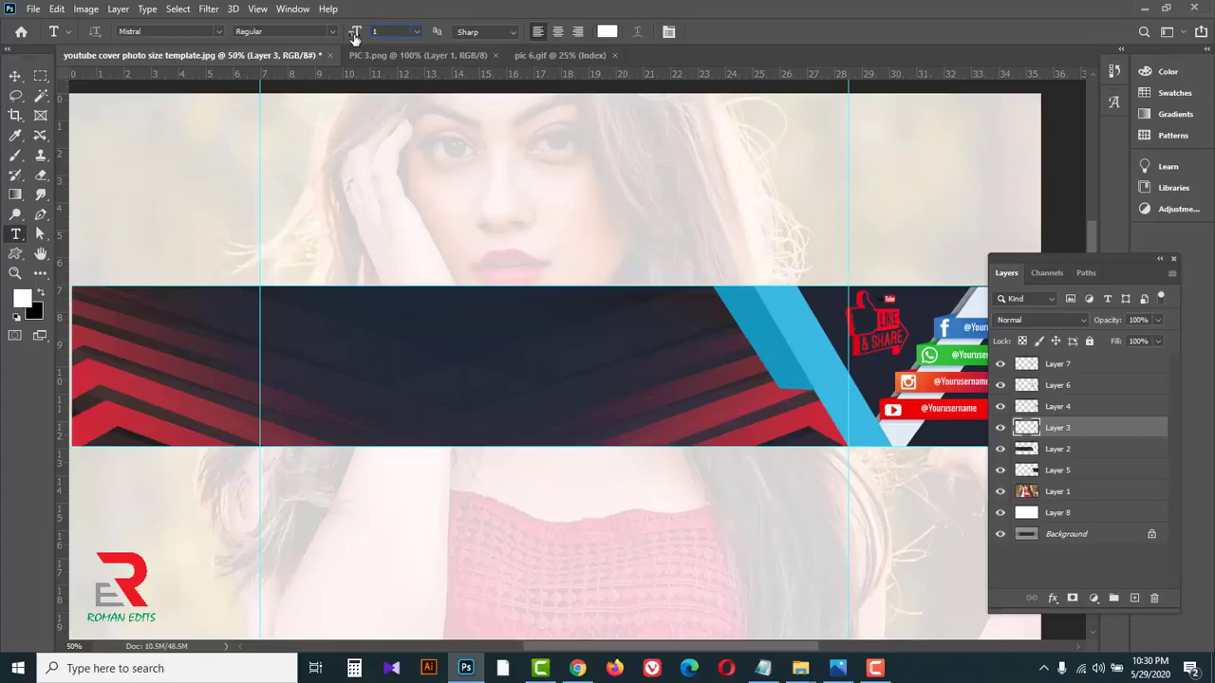
pyautogui.click(420, 361)
pyautogui.press('BackSpace')
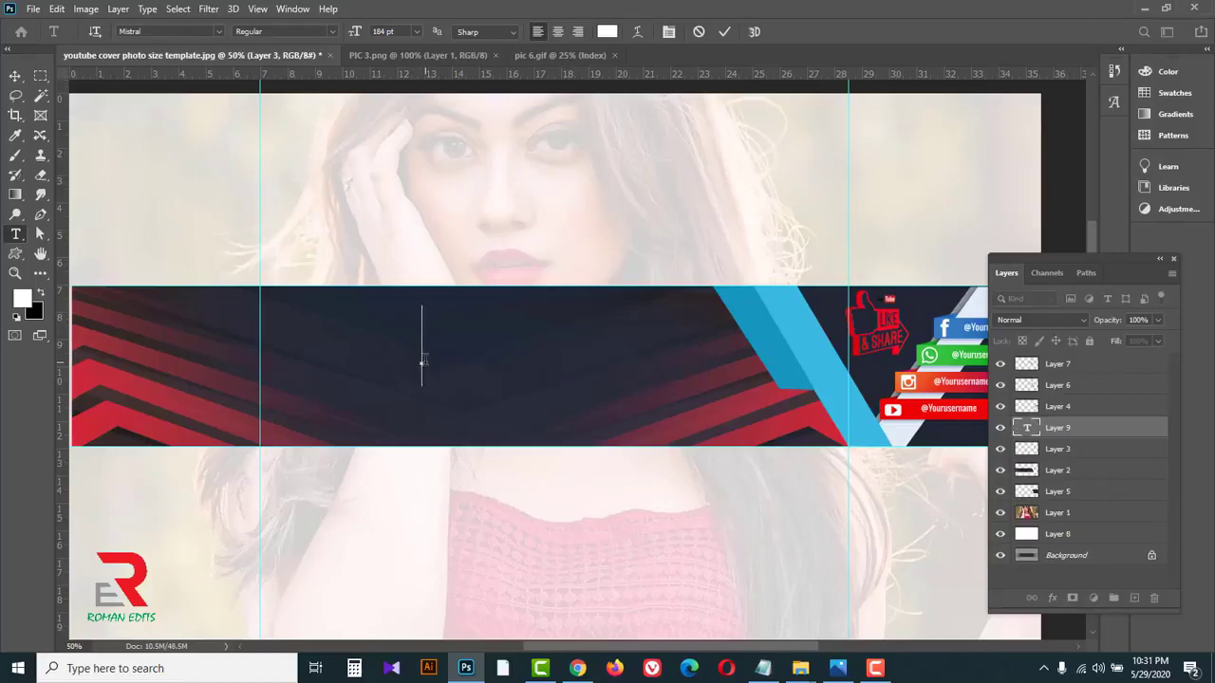
pyautogui.write('ROMAN ')
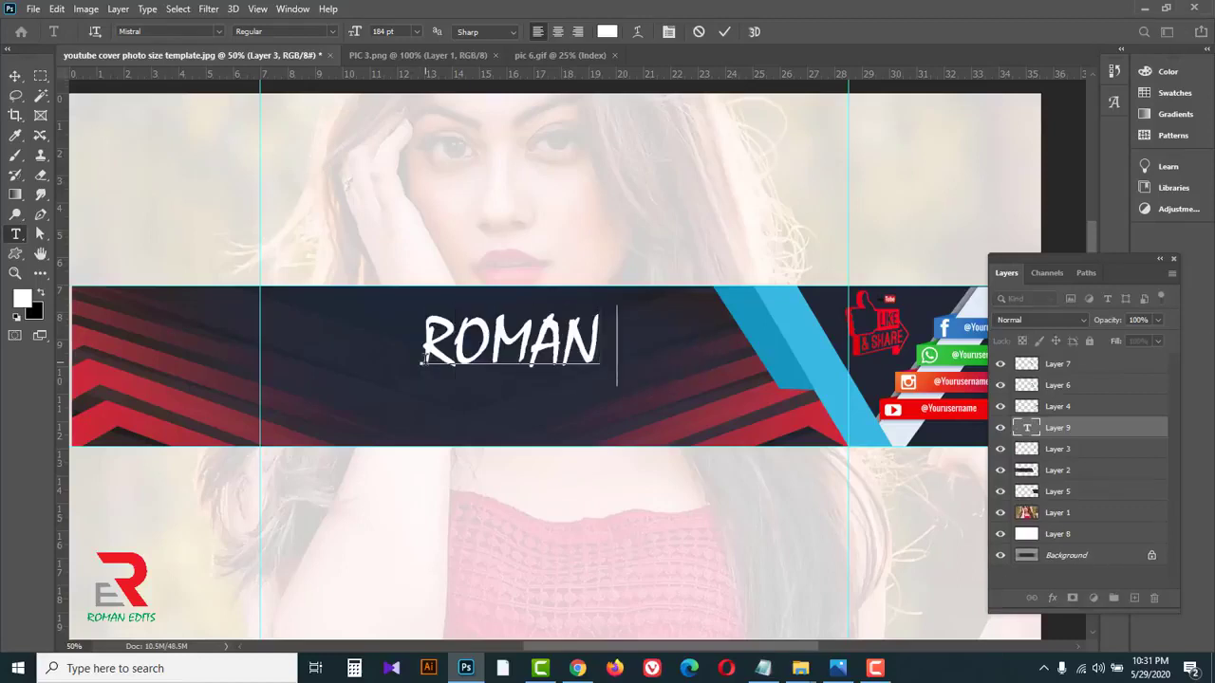
pyautogui.write('EDITS')
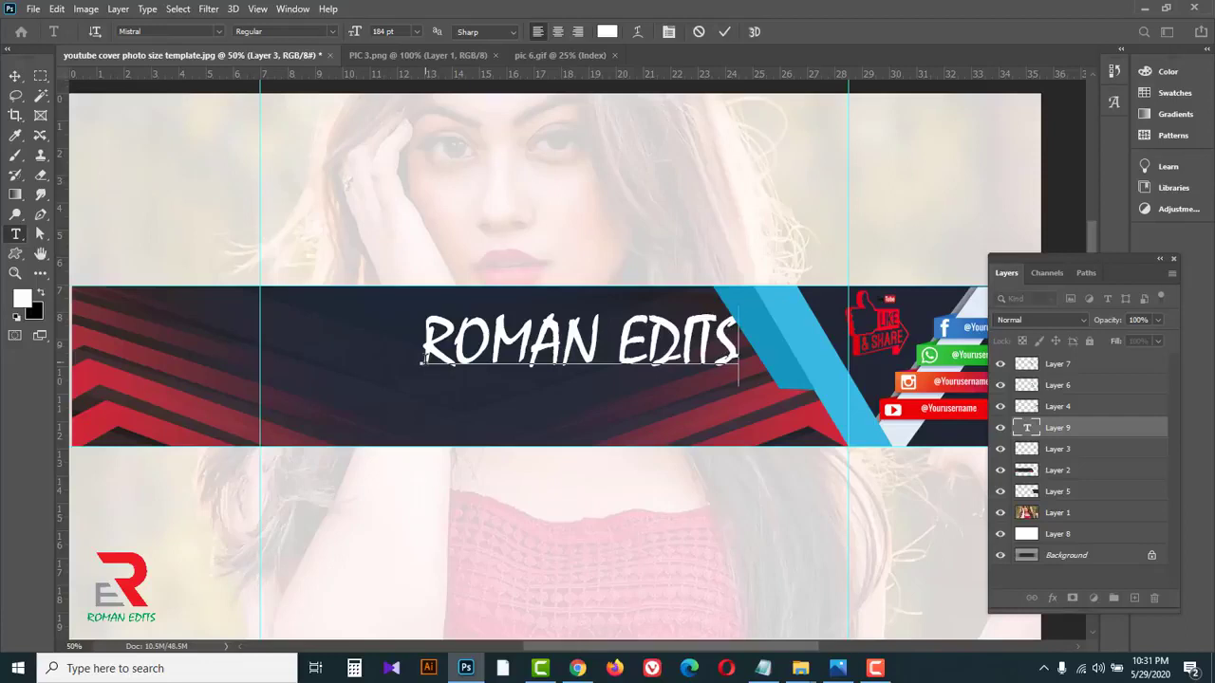
# - Recolor the word EDITS to #ffcc00 and move the whole title left, toward the middle of the chevron background
pyautogui.moveTo(739, 346); pyautogui.dragTo(626, 349)
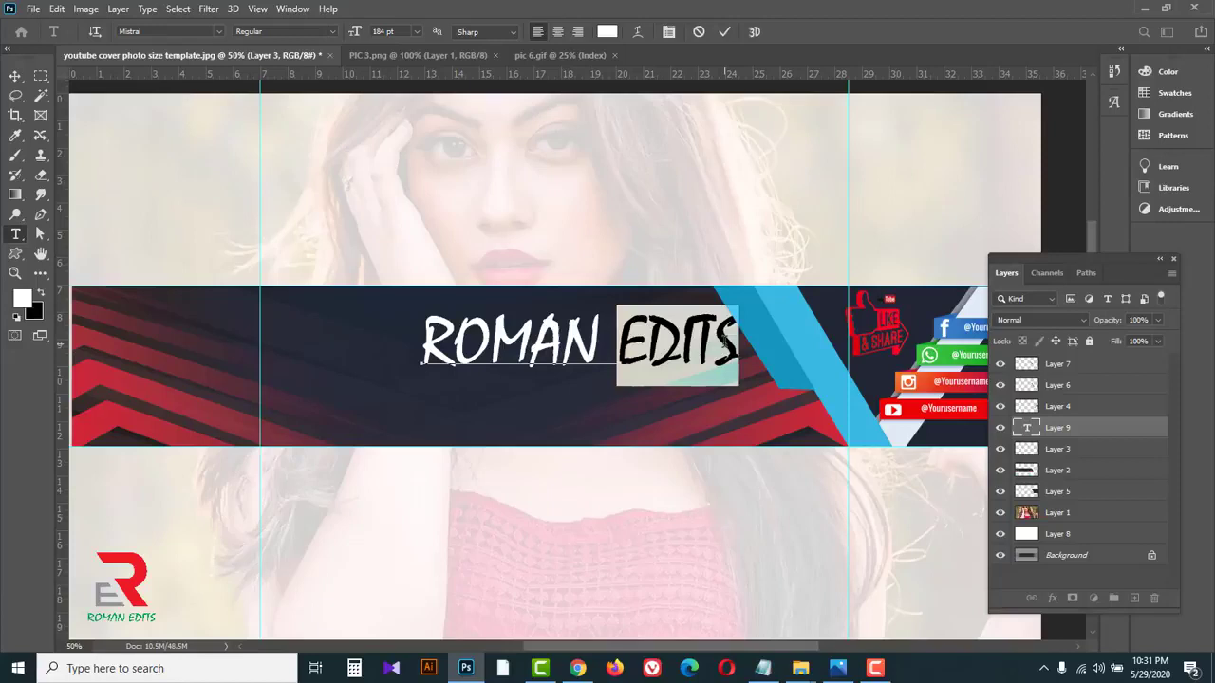
pyautogui.click(608, 32)
pyautogui.click(997, 240)
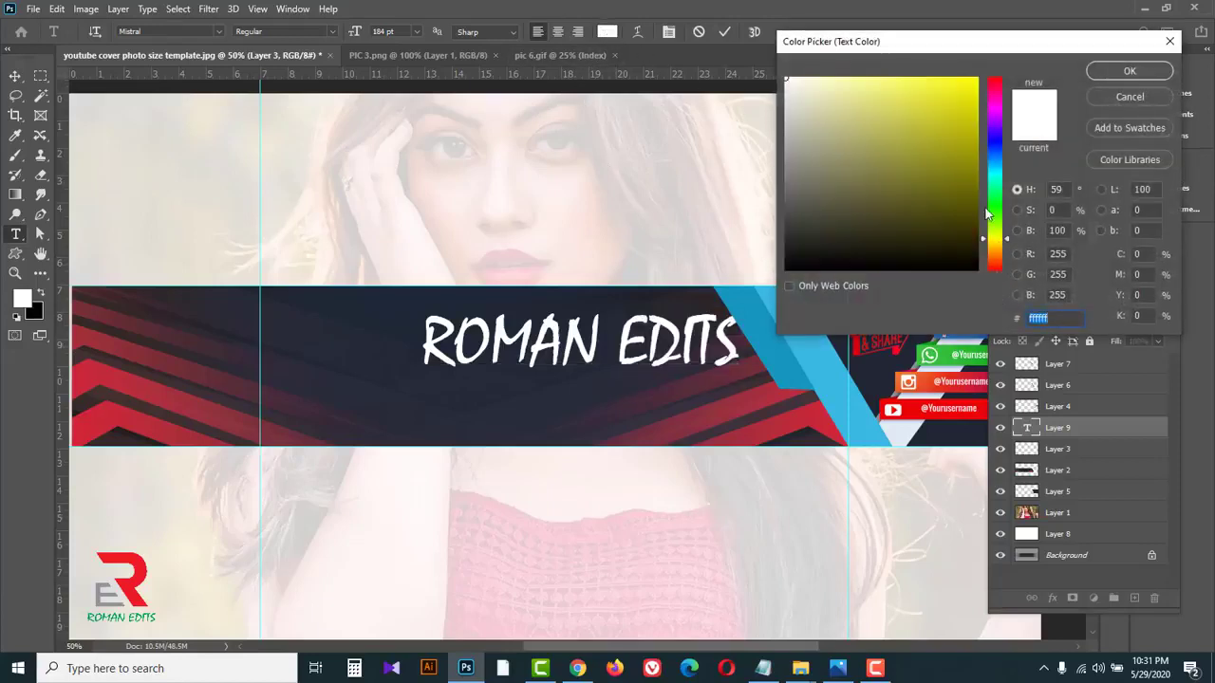
pyautogui.moveTo(958, 106); pyautogui.dragTo(975, 78)
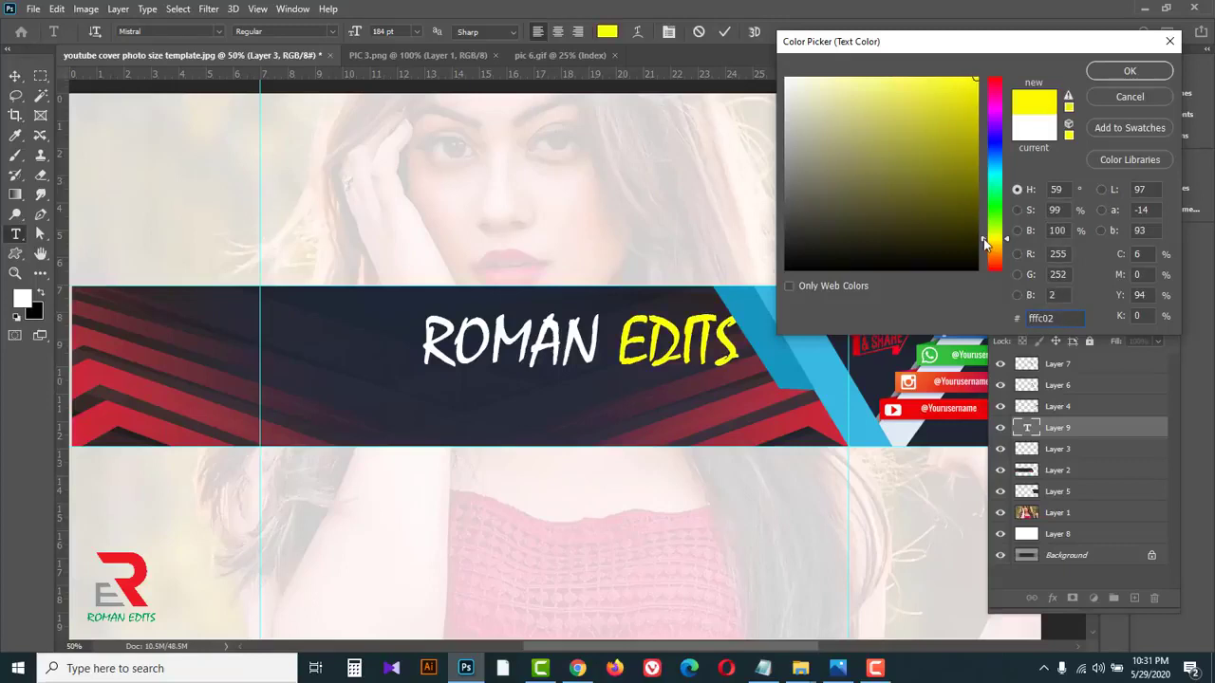
pyautogui.click(984, 245)
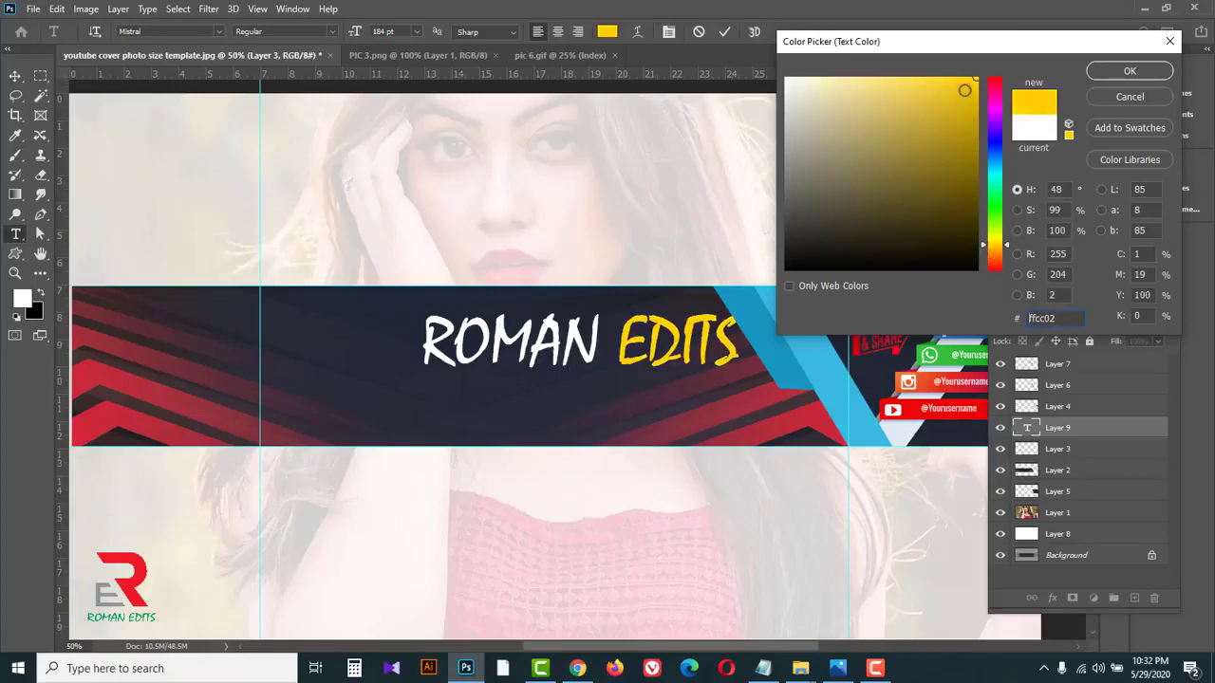
pyautogui.moveTo(964, 90); pyautogui.dragTo(976, 77)
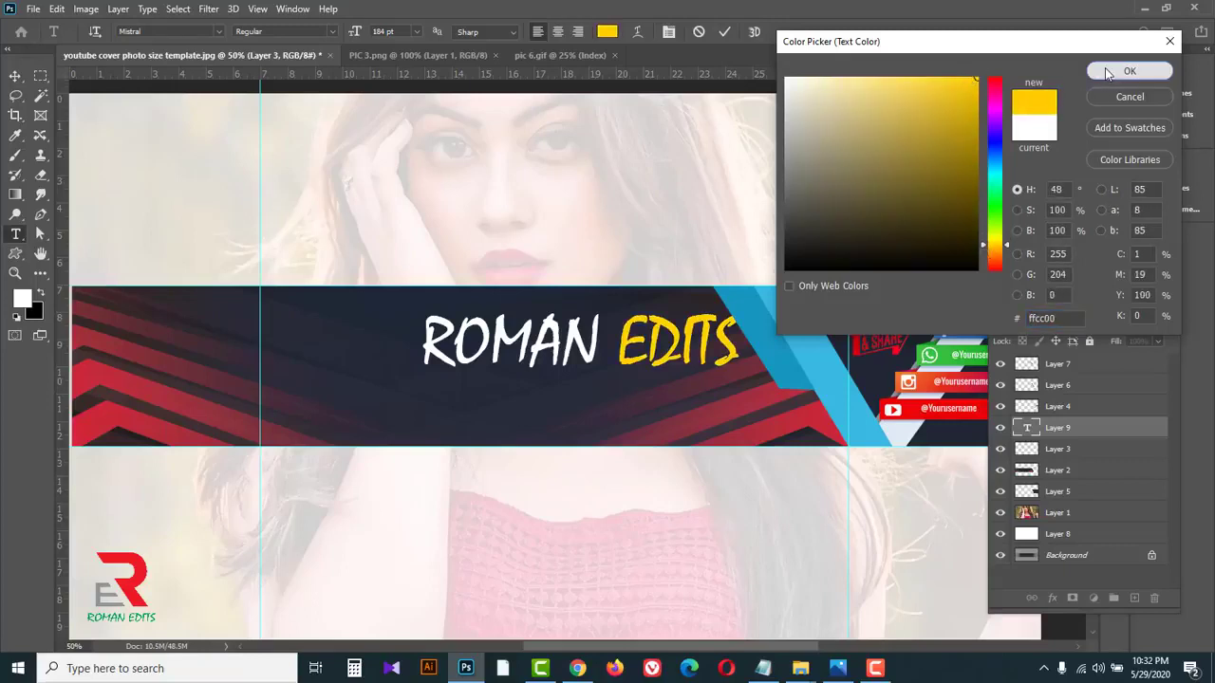
pyautogui.click(1128, 71)
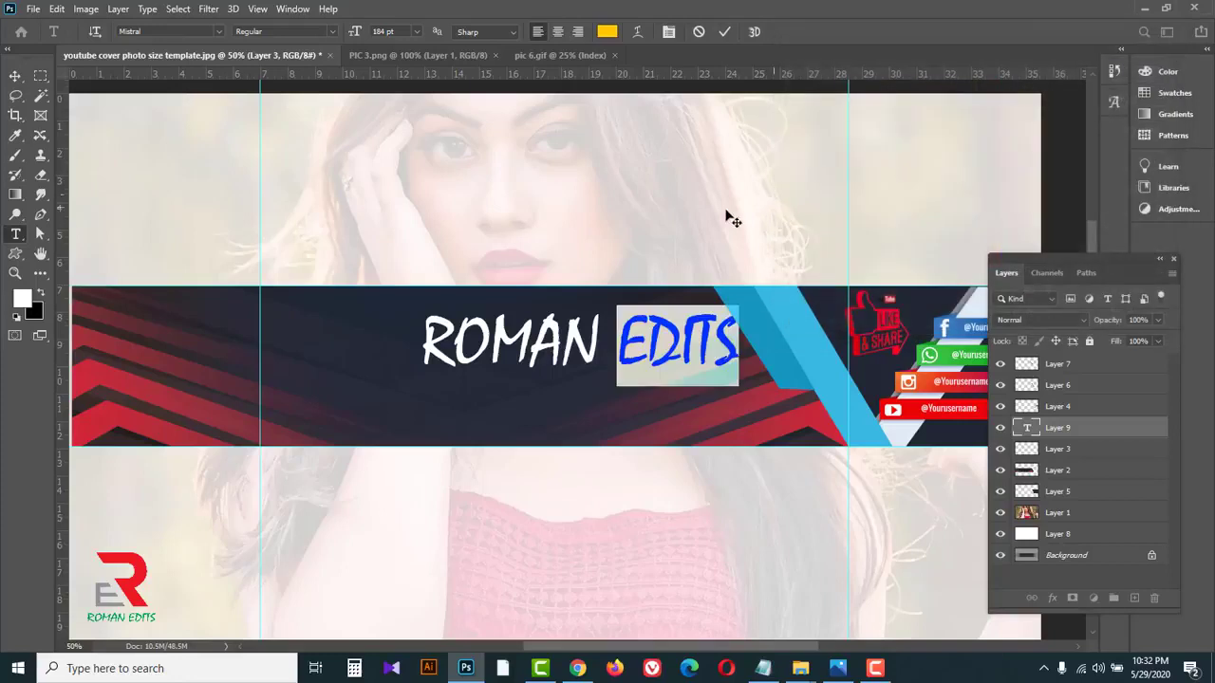
pyautogui.click(16, 76)
pyautogui.moveTo(552, 330); pyautogui.dragTo(490, 329)
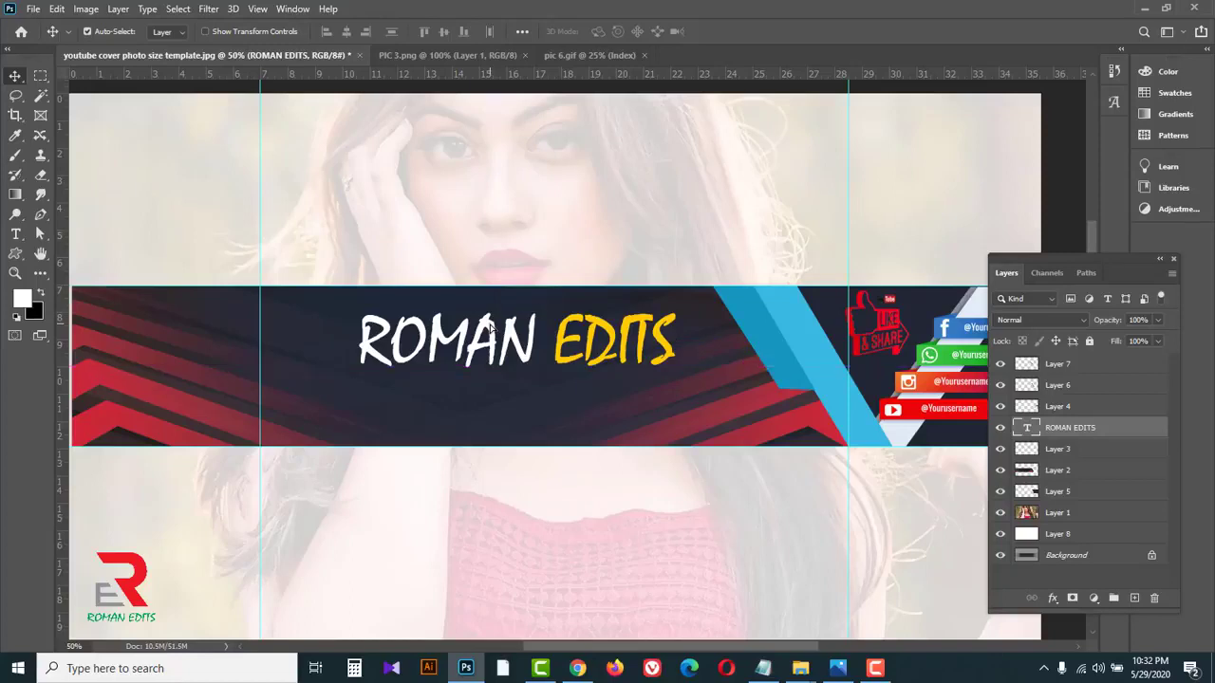
# - Give the ROMAN EDITS text layer a 16 px black outside stroke at 100% opacity
pyautogui.click(1051, 598)
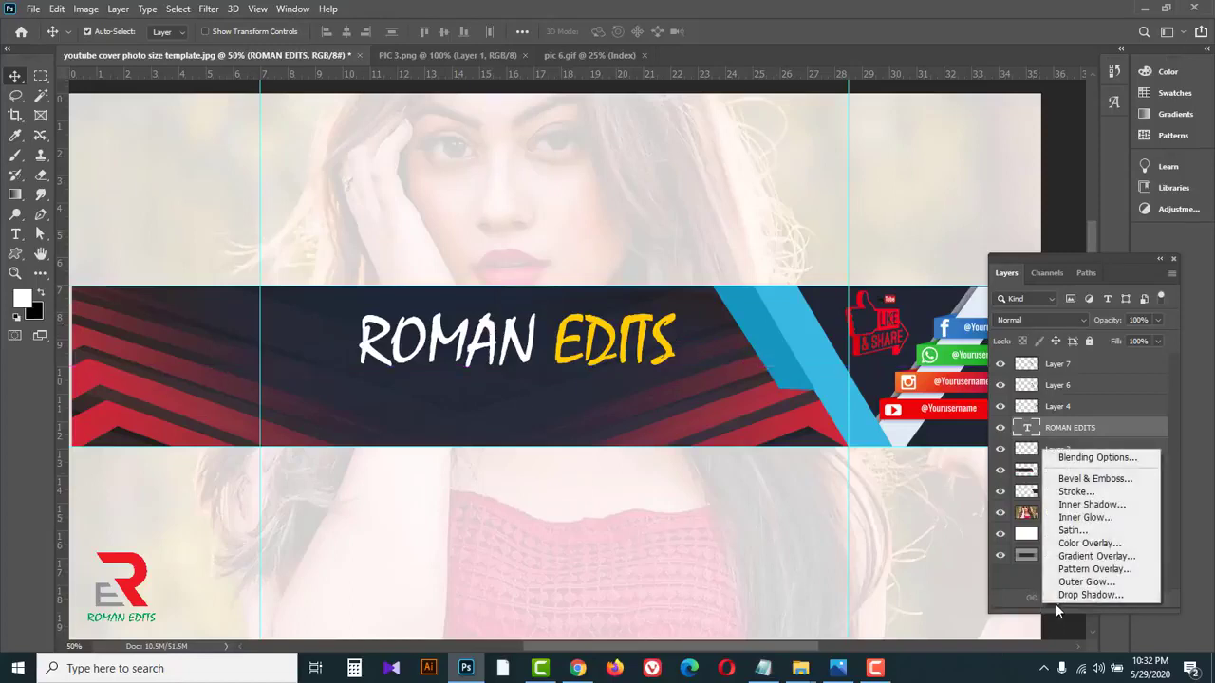
pyautogui.click(1079, 458)
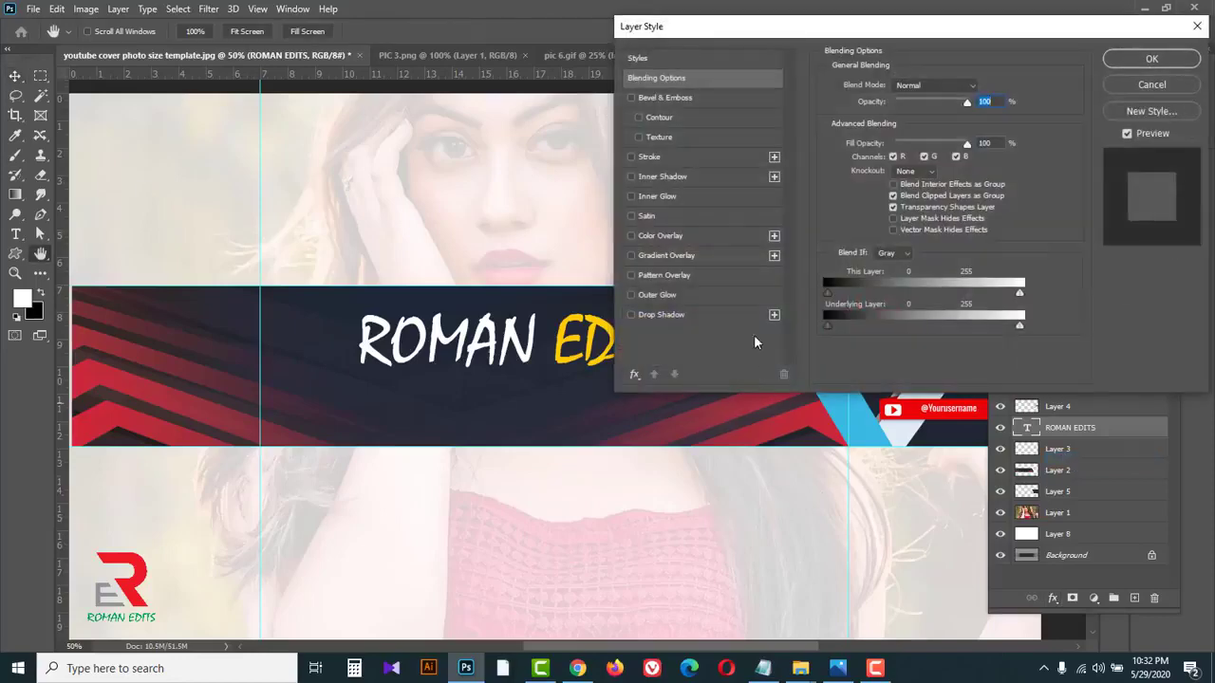
pyautogui.click(680, 158)
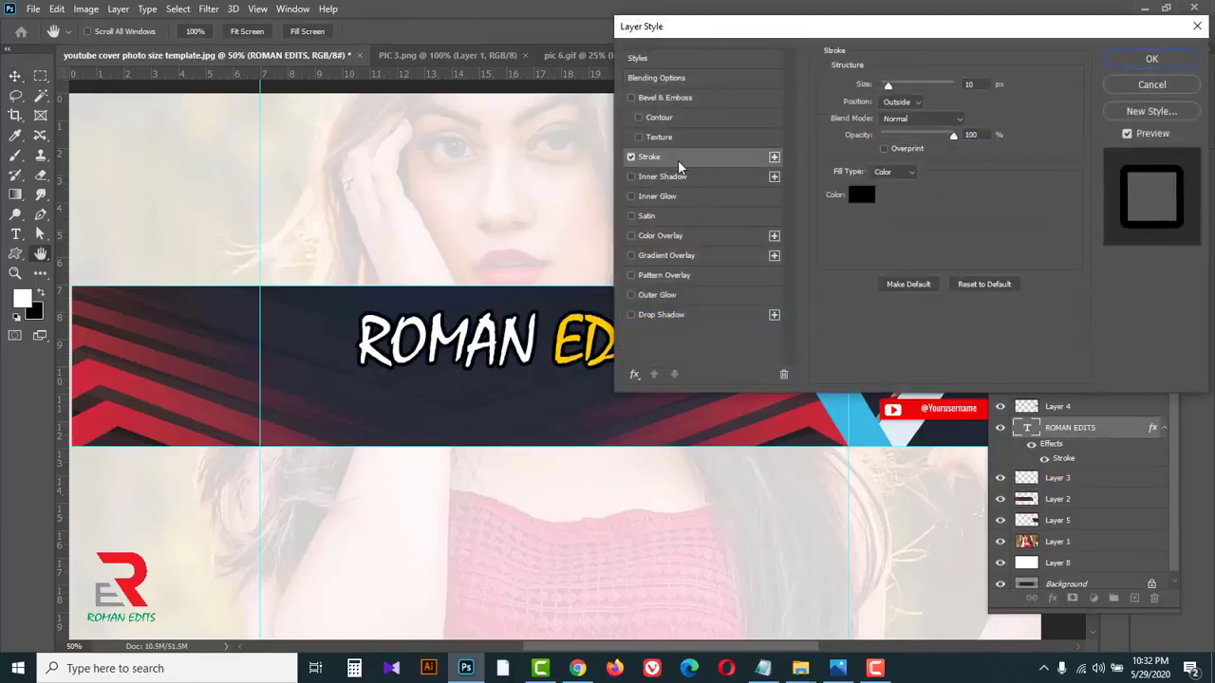
pyautogui.click(982, 84)
pyautogui.moveTo(889, 88); pyautogui.dragTo(891, 90)
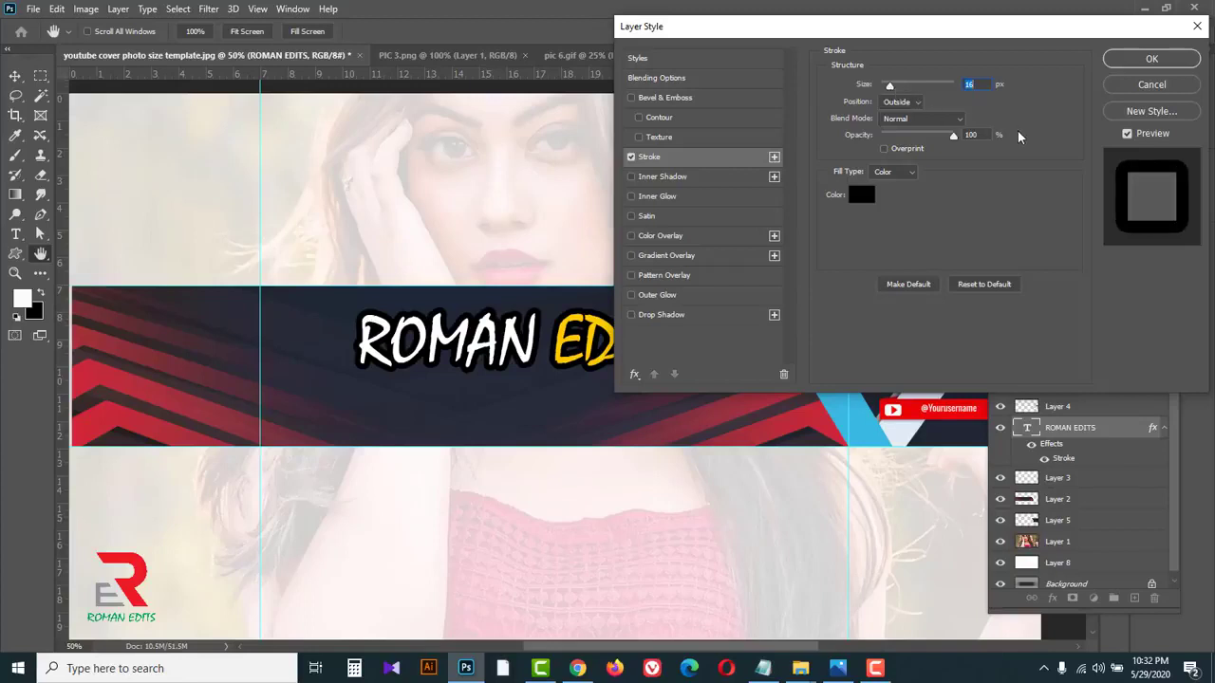
pyautogui.click(1126, 62)
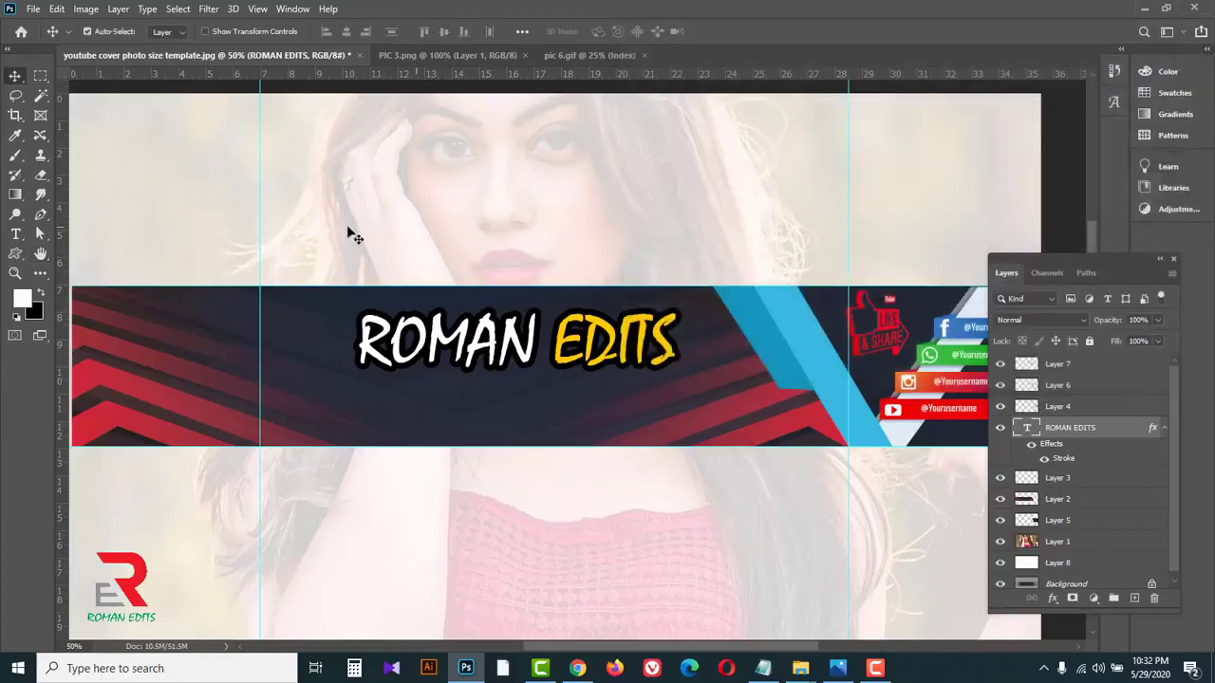
# - Add a new text line reading "Never Give Up" below the ROMAN EDITS title
pyautogui.click(16, 236)
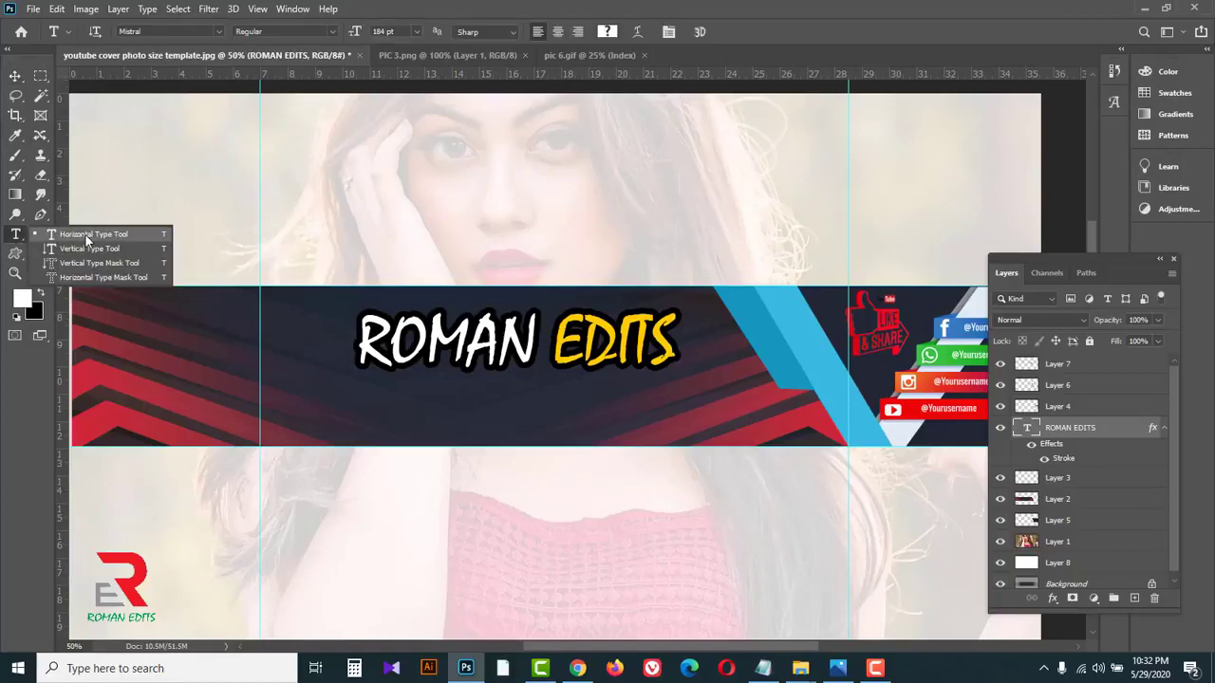
pyautogui.click(86, 239)
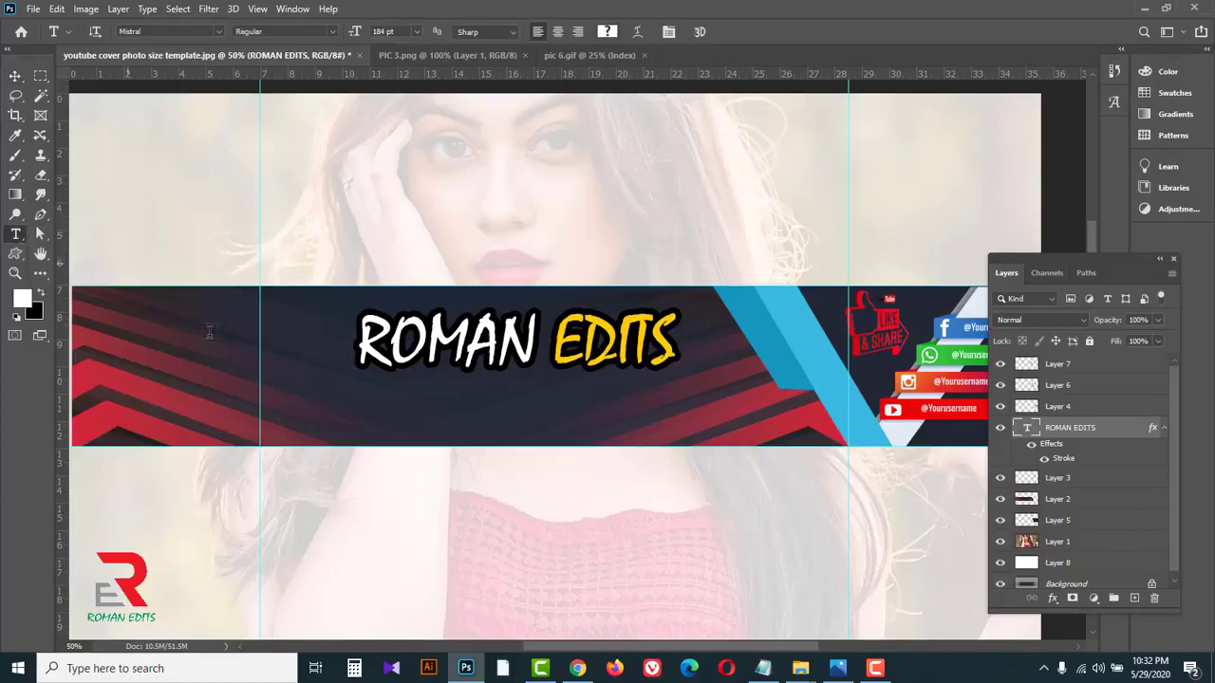
pyautogui.click(423, 423)
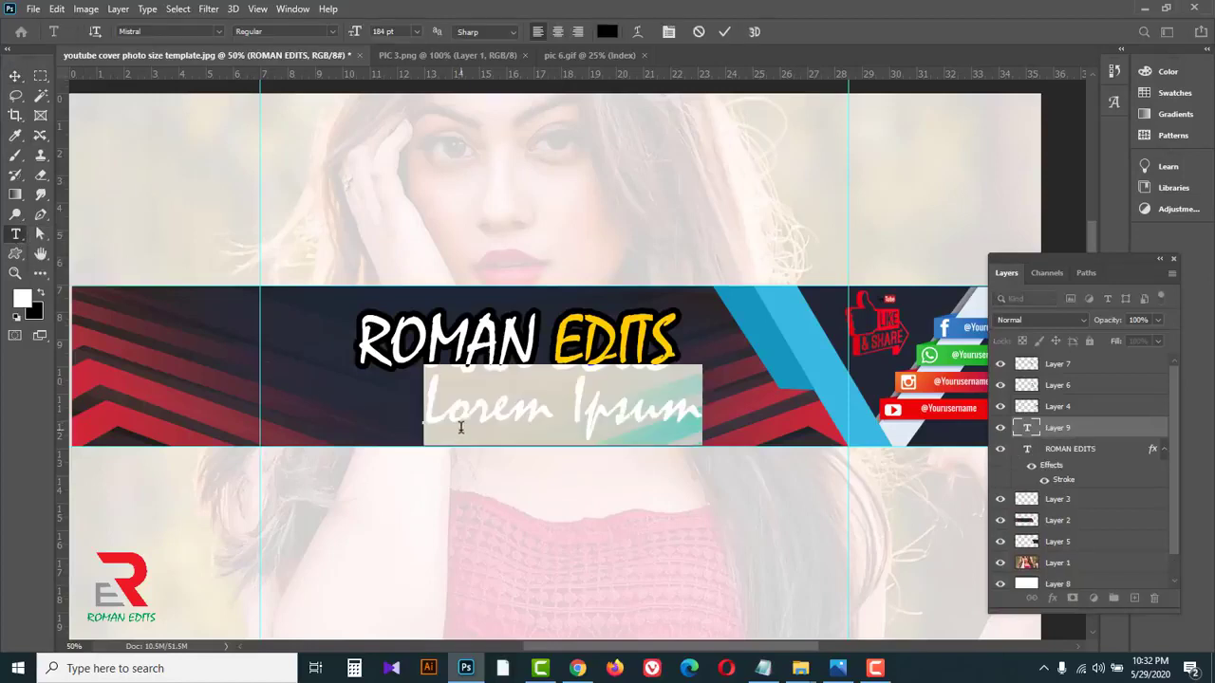
pyautogui.write('N')
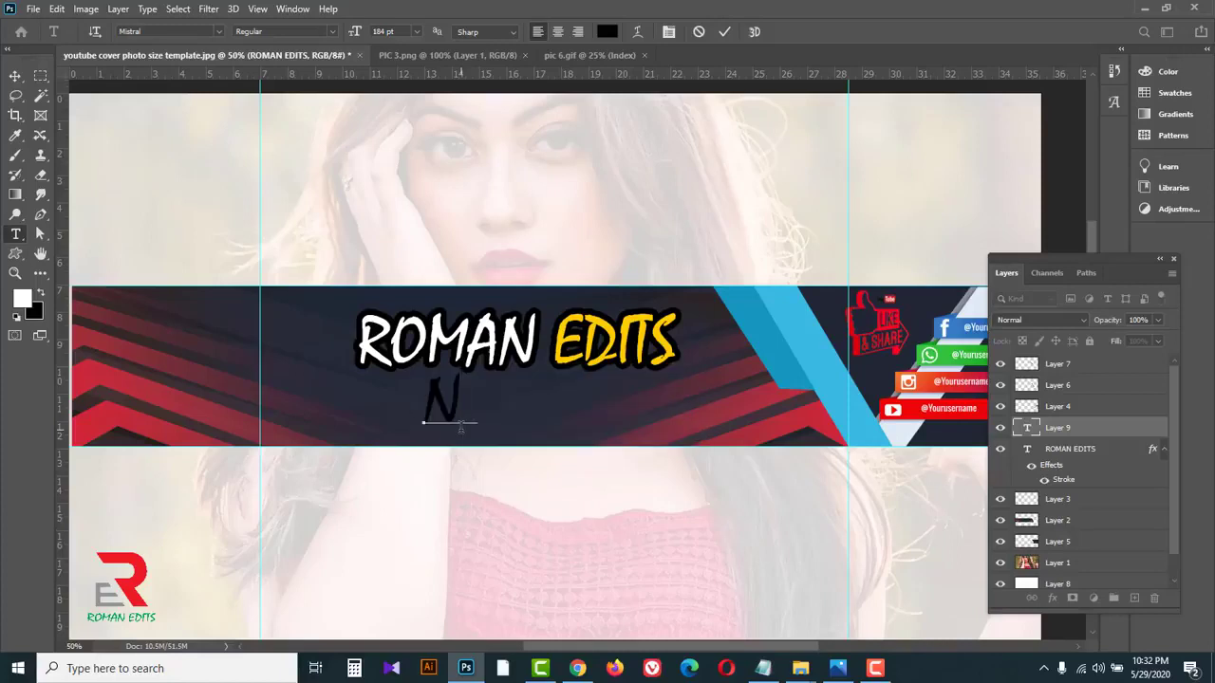
pyautogui.write('ever Give')
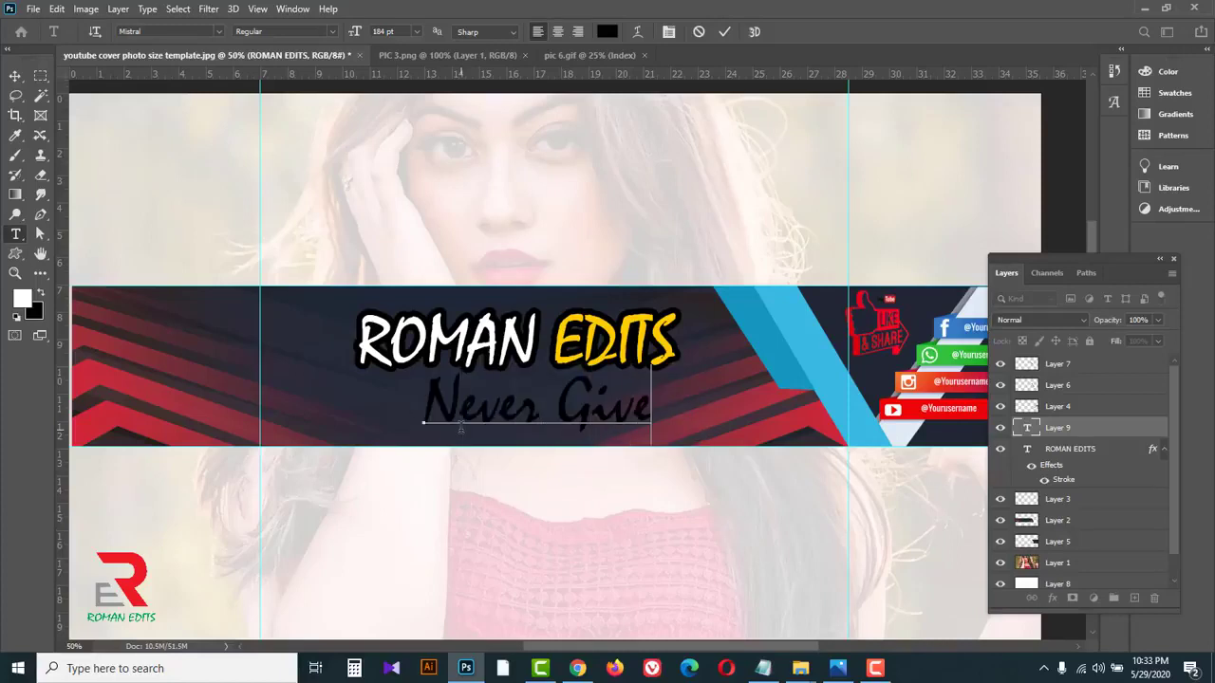
pyautogui.write(' Up')
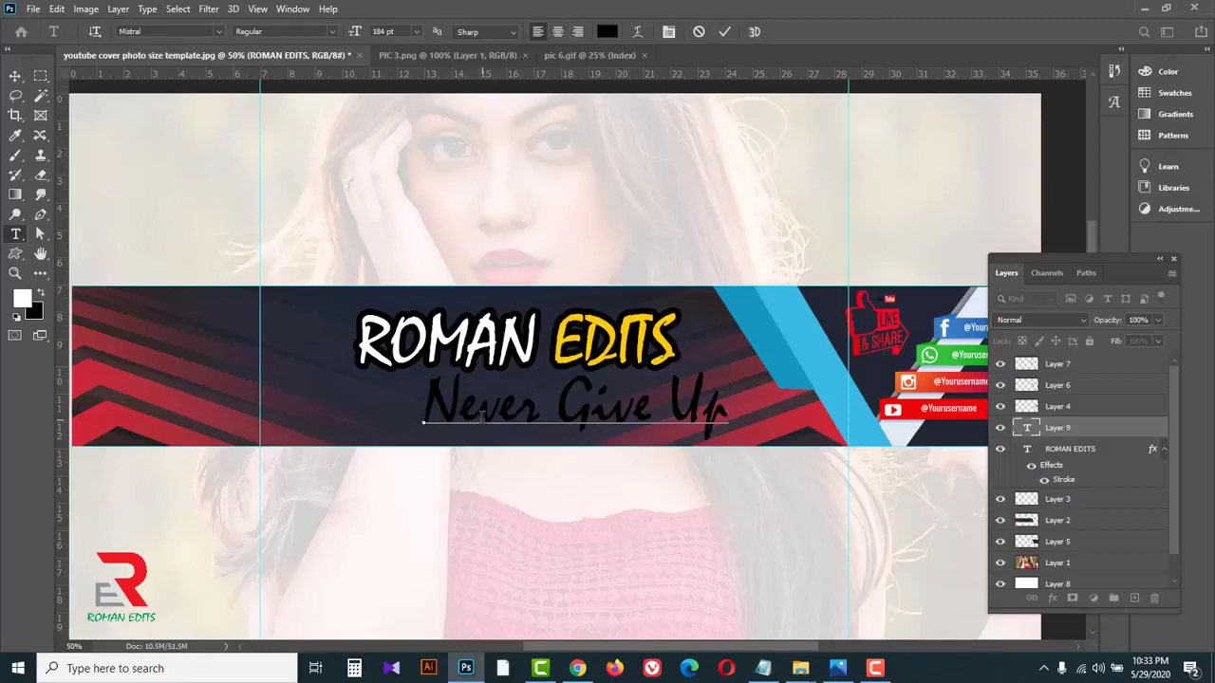
# - Set the whole "Never Give Up" line in the Billgates font and color it bright red
pyautogui.hotkey('ctrl', 'a')
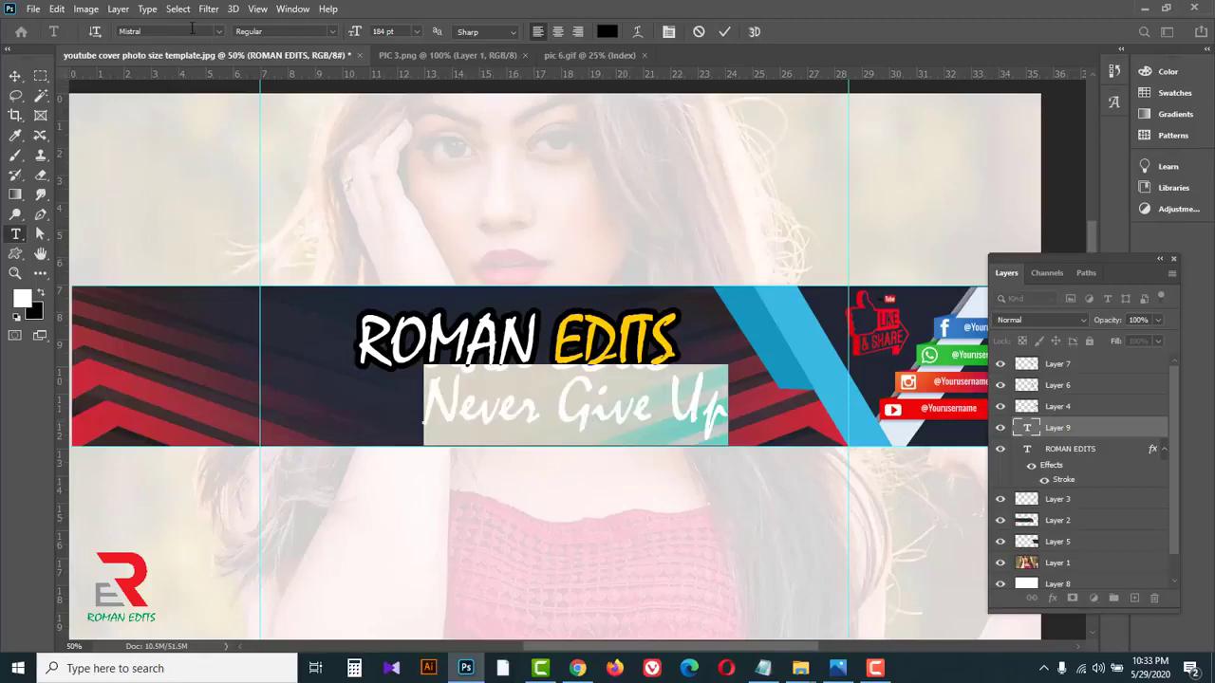
pyautogui.click(192, 28)
pyautogui.write('bil')
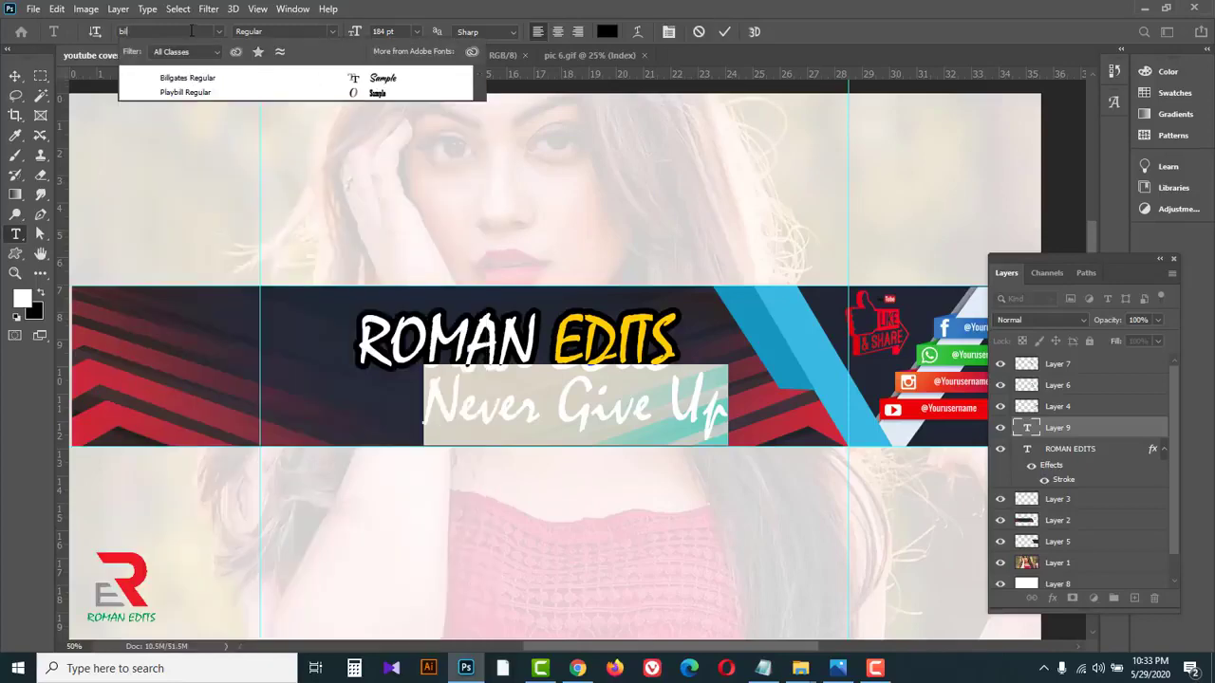
pyautogui.click(200, 79)
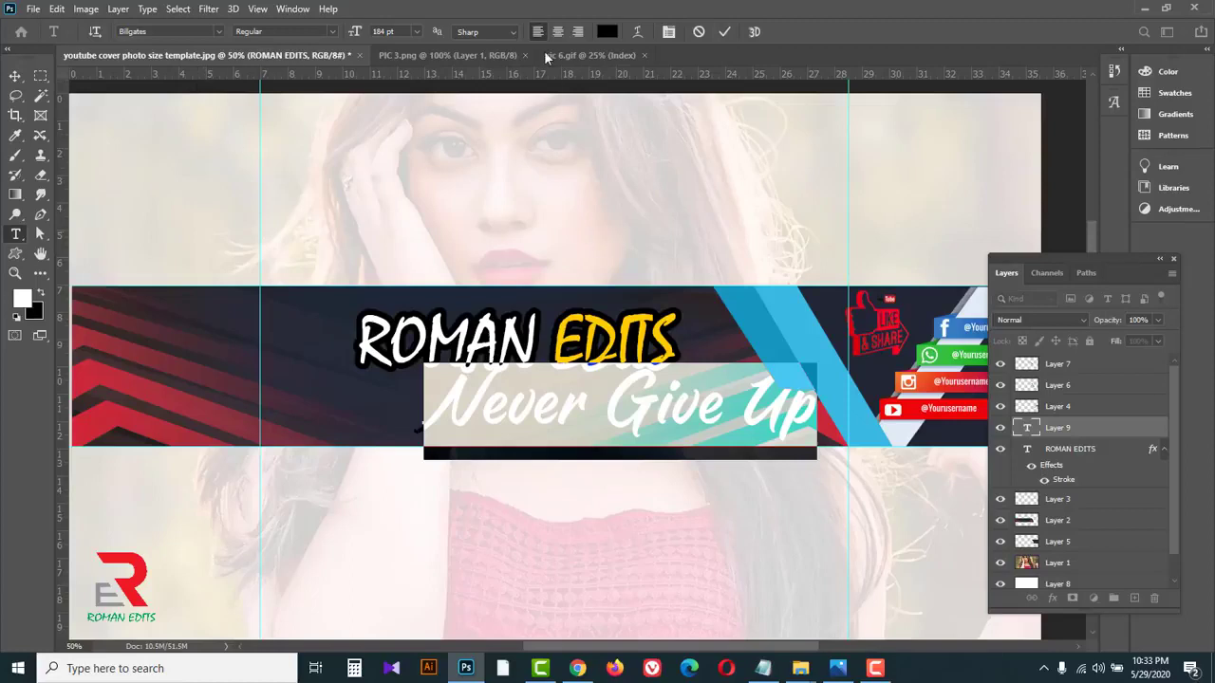
pyautogui.click(608, 32)
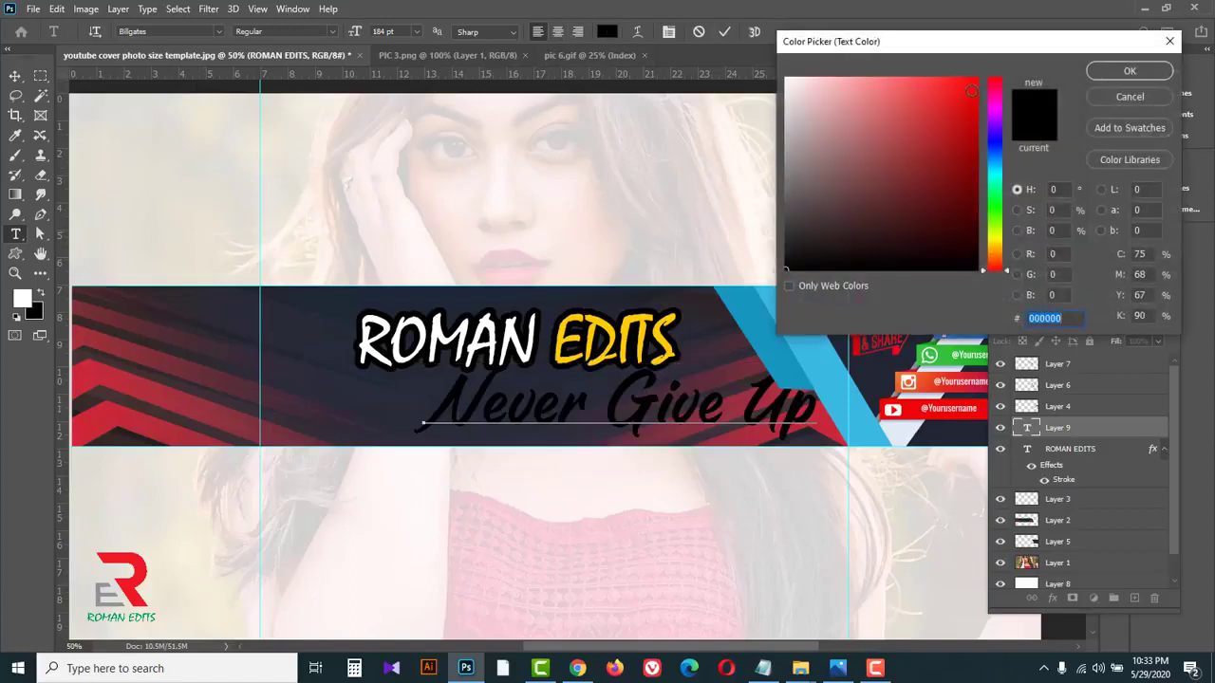
pyautogui.click(971, 91)
pyautogui.click(1129, 71)
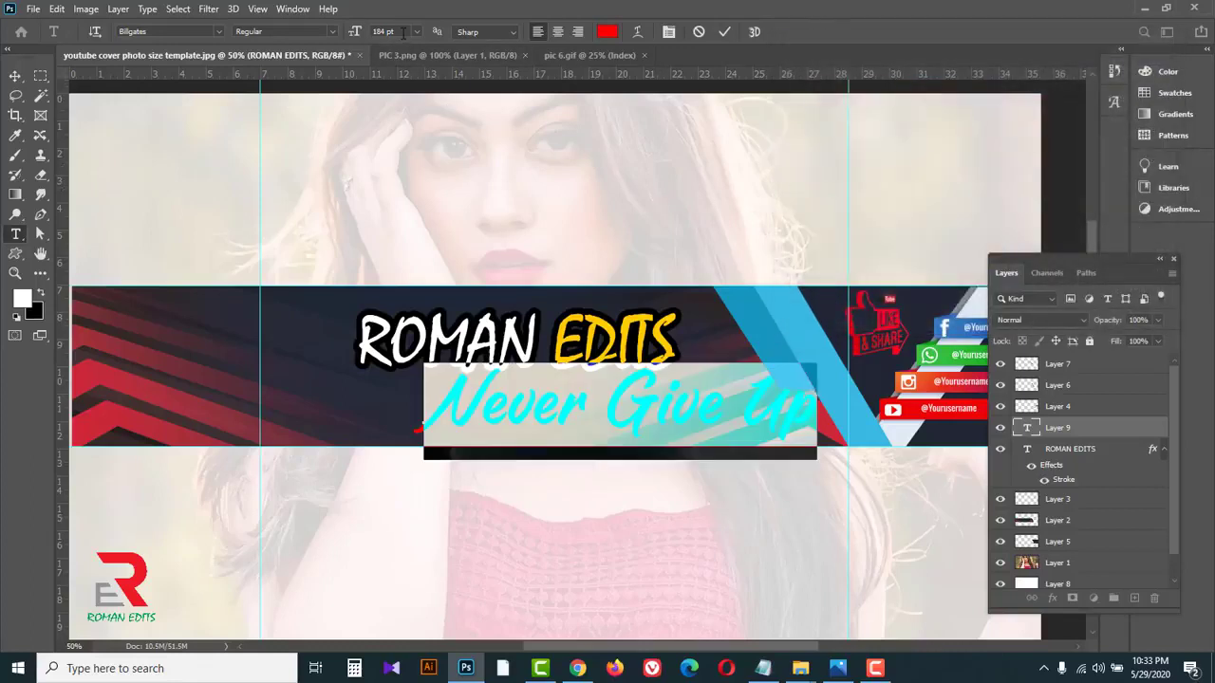
# - Reduce the font size of "Never Give Up" and position the line centrally just beneath the ROMAN EDITS title
pyautogui.moveTo(374, 29); pyautogui.dragTo(369, 32)
pyautogui.write('35')
pyautogui.click(16, 76)
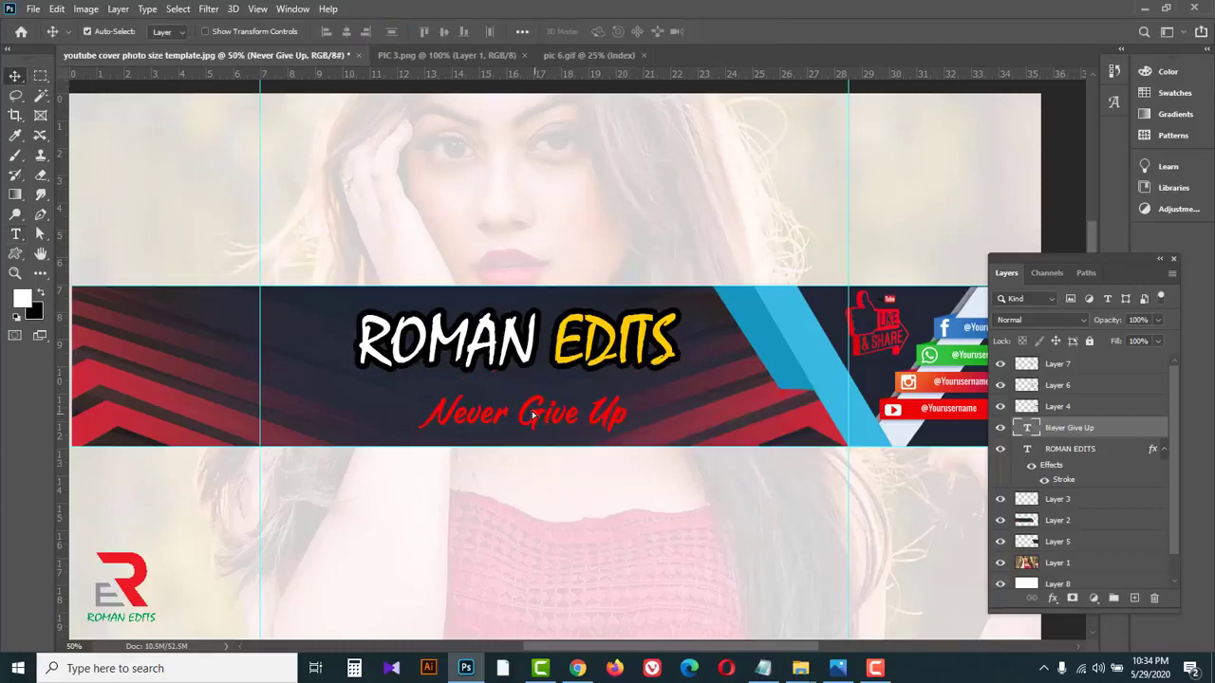
pyautogui.moveTo(532, 415); pyautogui.dragTo(524, 410)
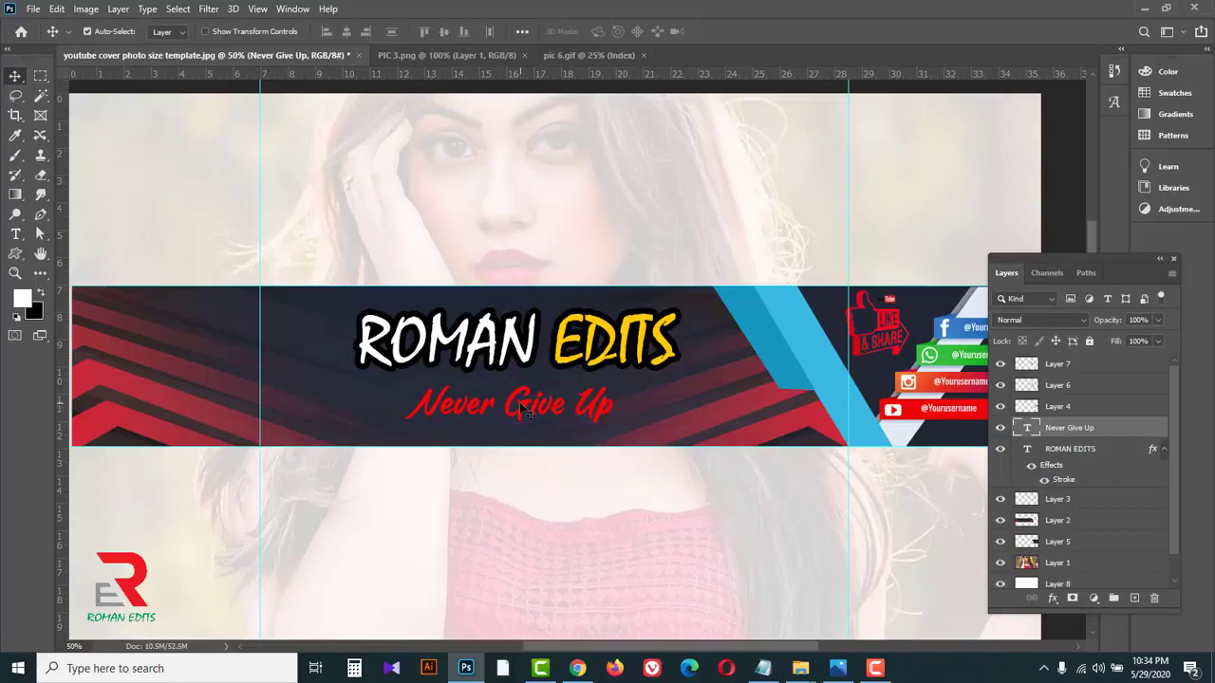
# - Give the "Never Give Up" text layer an 8 px black outside stroke at 100% opacity
pyautogui.click(1053, 600)
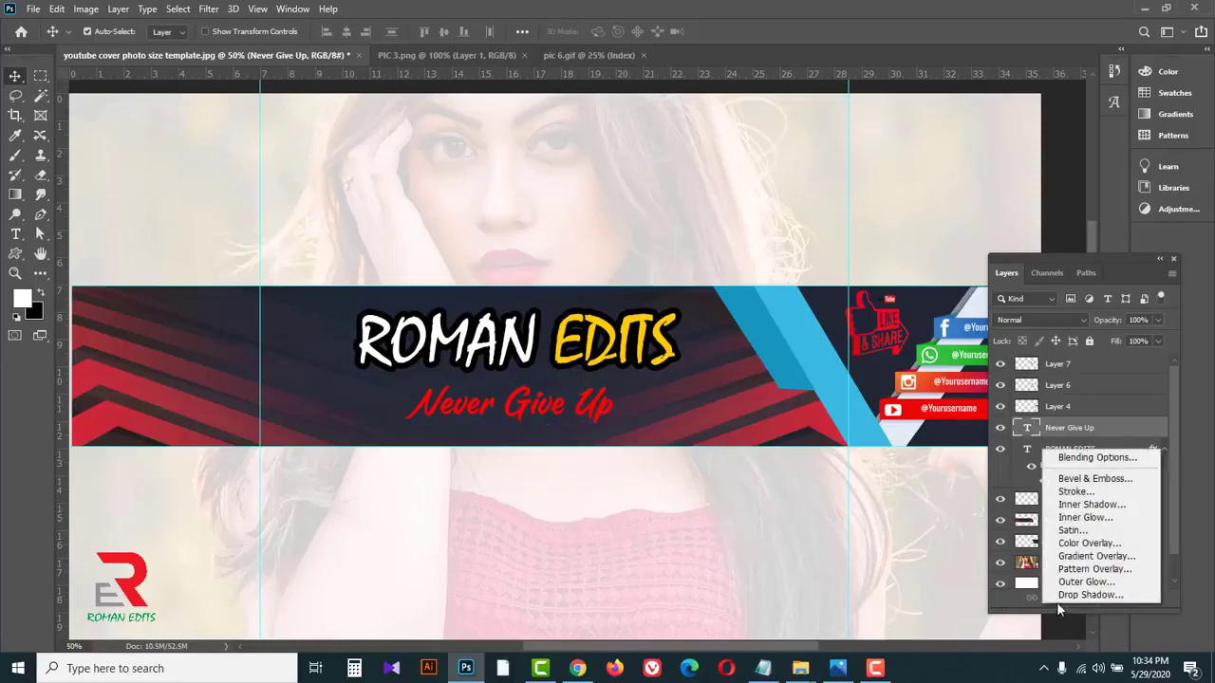
pyautogui.click(1075, 492)
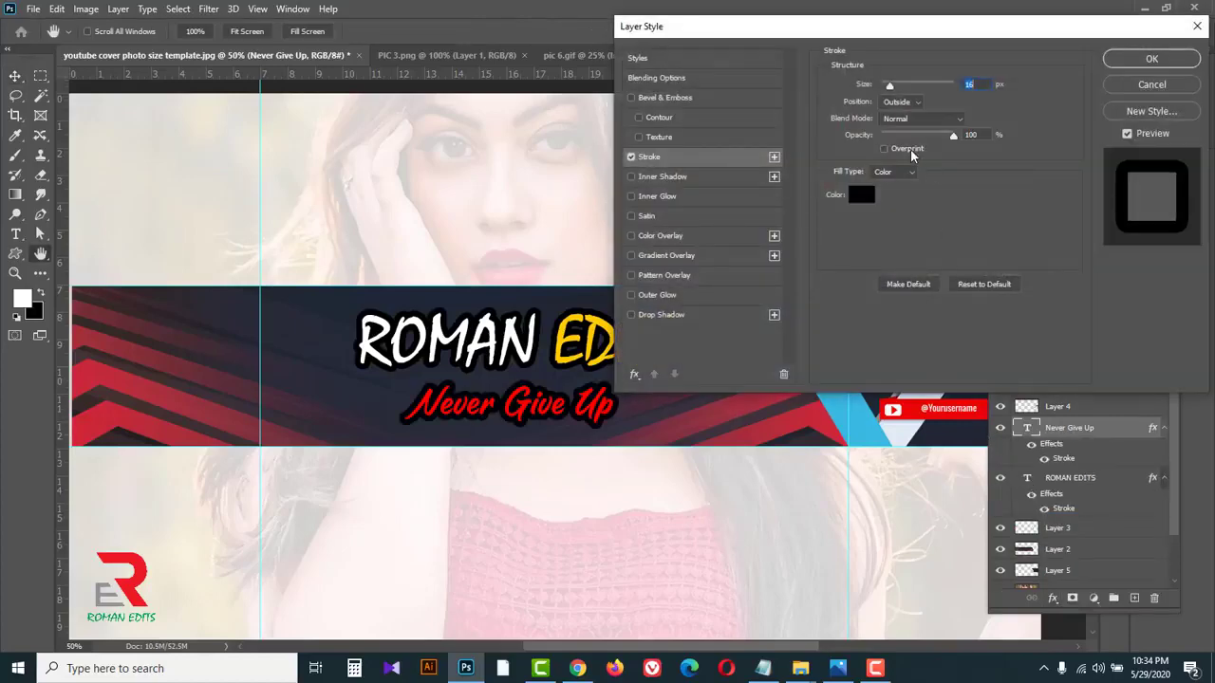
pyautogui.moveTo(890, 88); pyautogui.dragTo(889, 88)
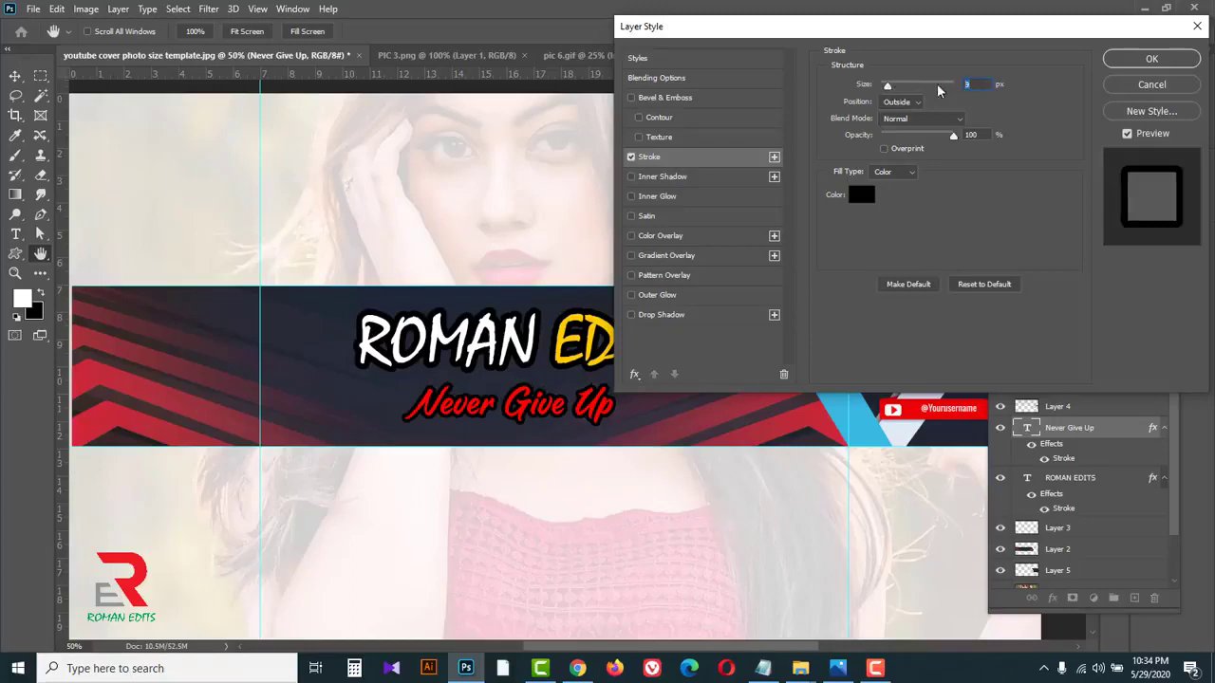
pyautogui.write('8')
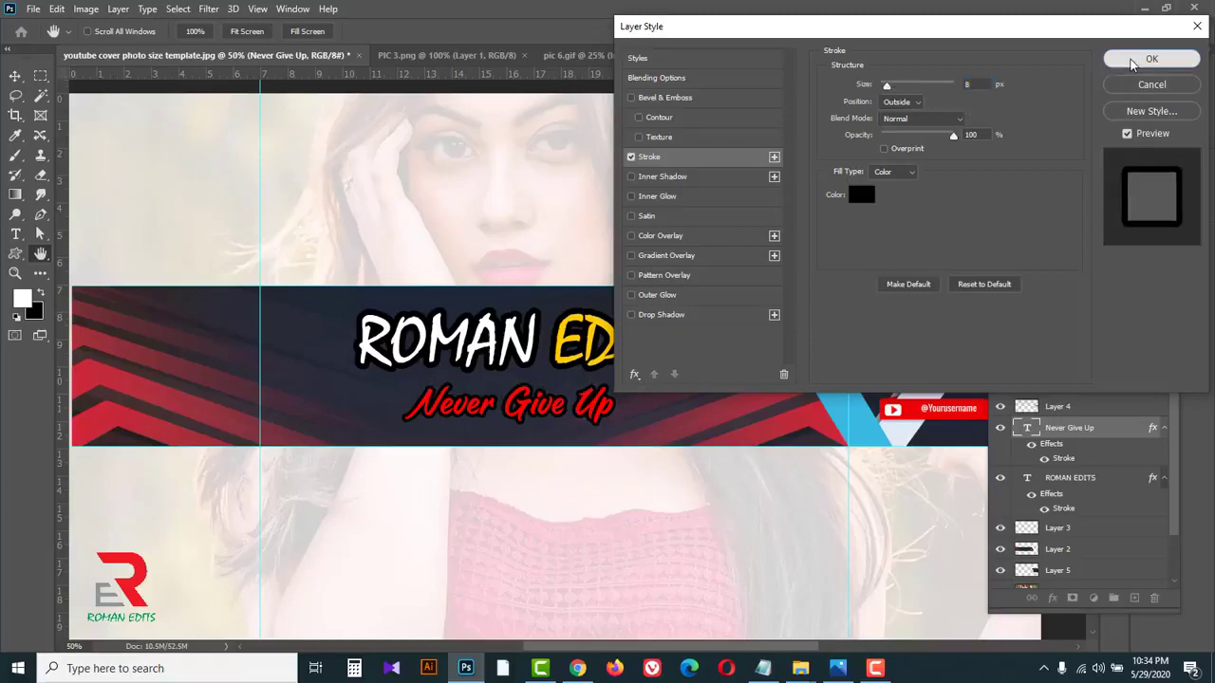
pyautogui.click(1151, 59)
# - Set the stroke size of the ROMAN EDITS text layer to 12 px
pyautogui.click(662, 343)
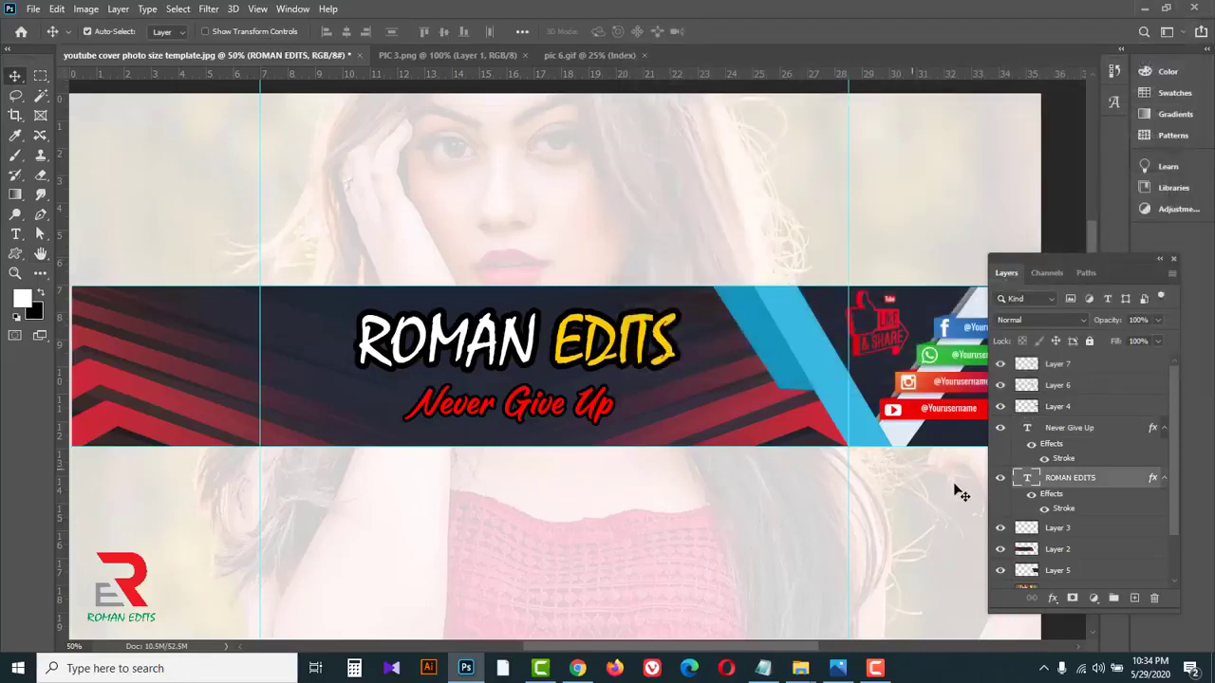
pyautogui.click(1053, 600)
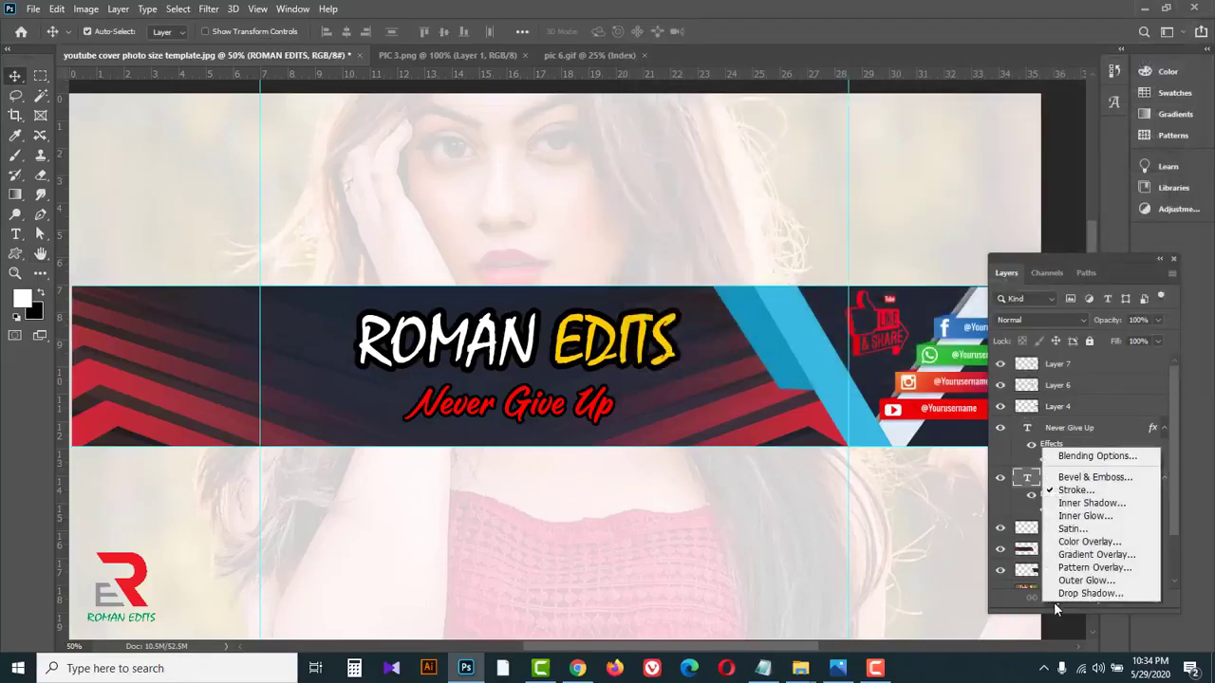
pyautogui.click(1078, 456)
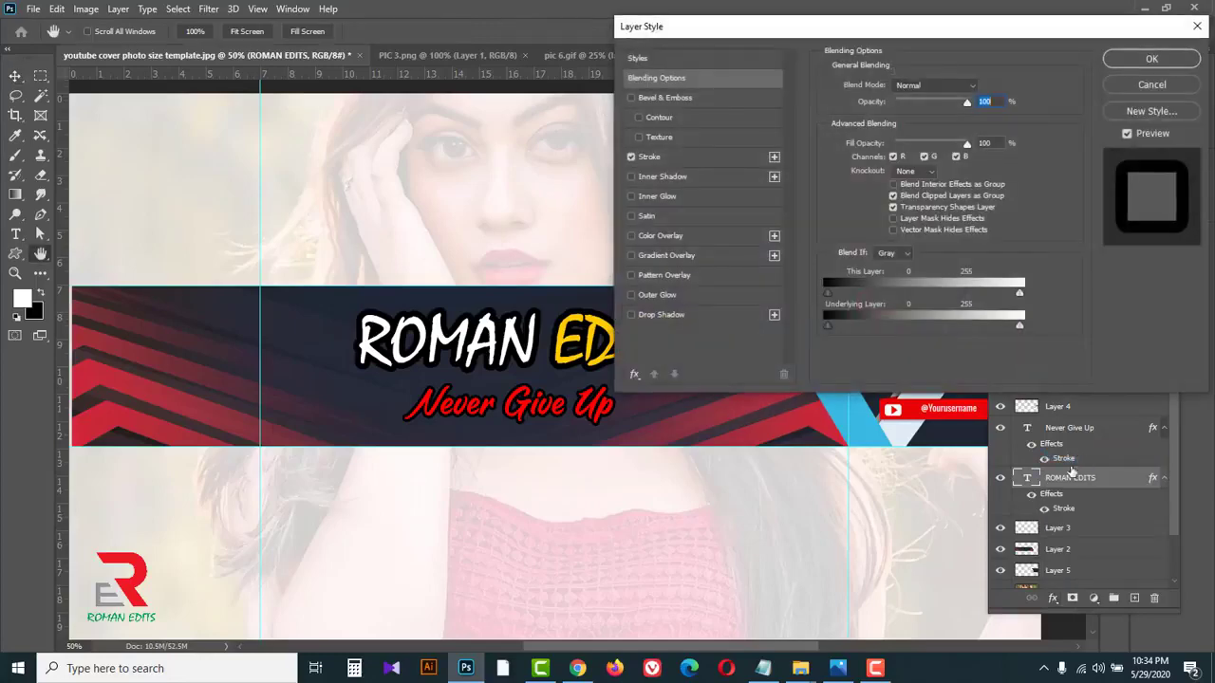
pyautogui.click(676, 158)
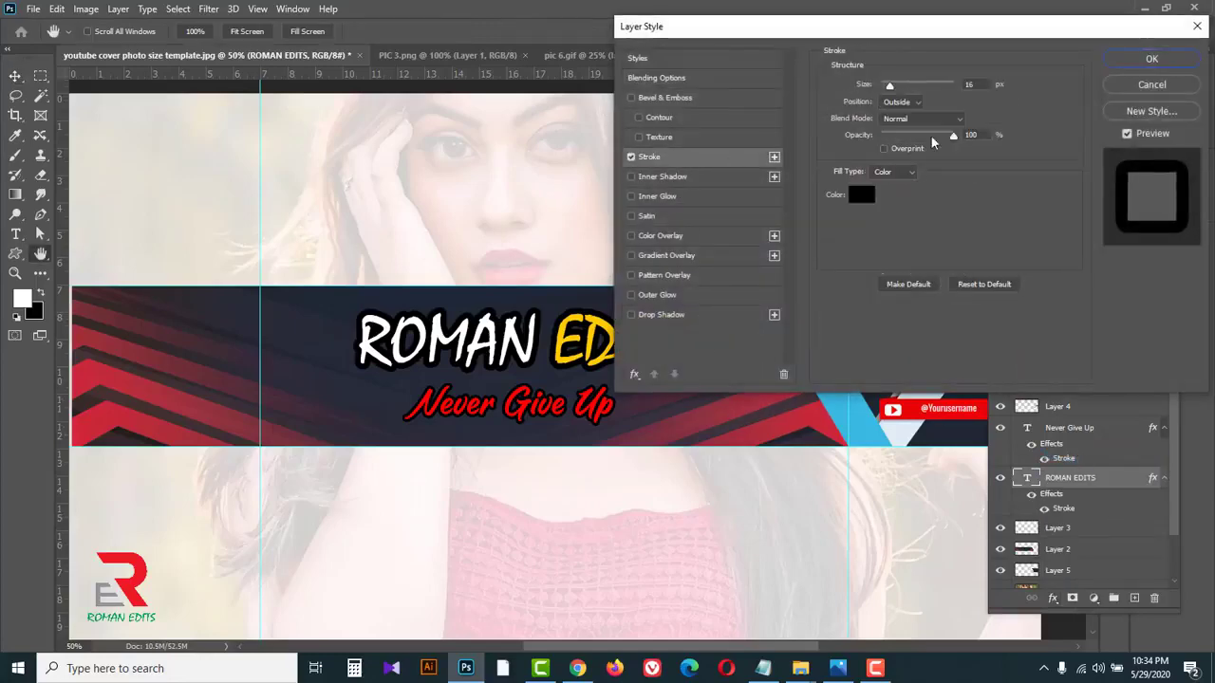
pyautogui.click(969, 85)
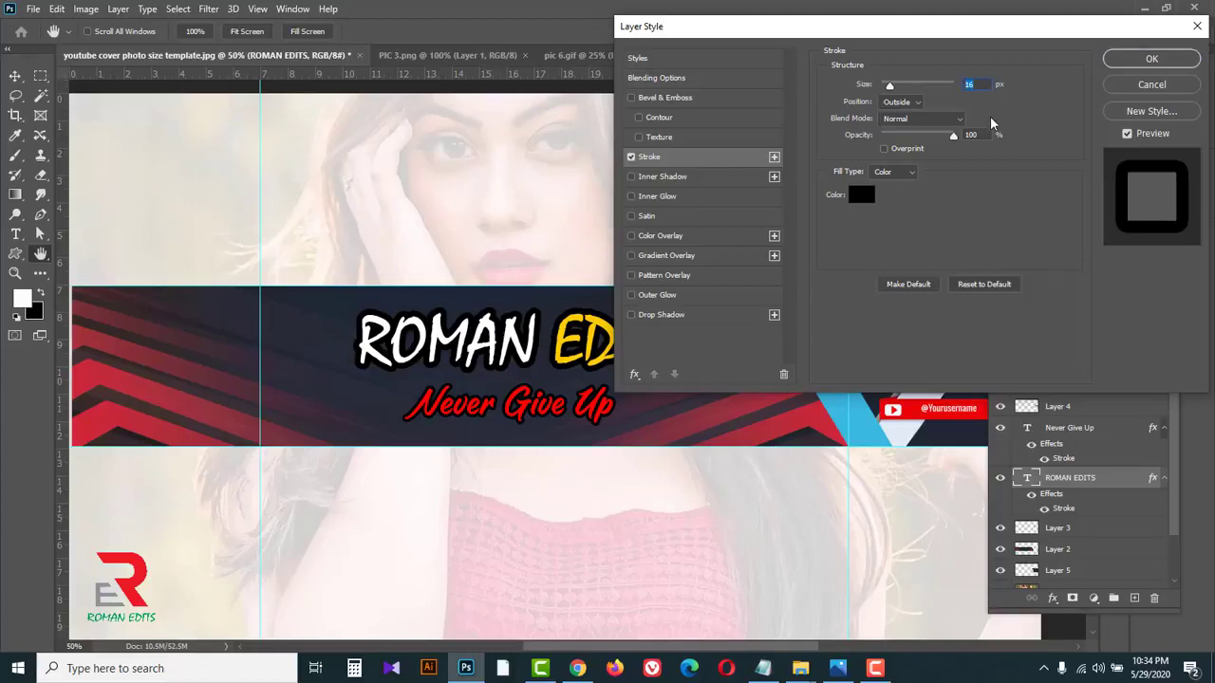
pyautogui.write('12')
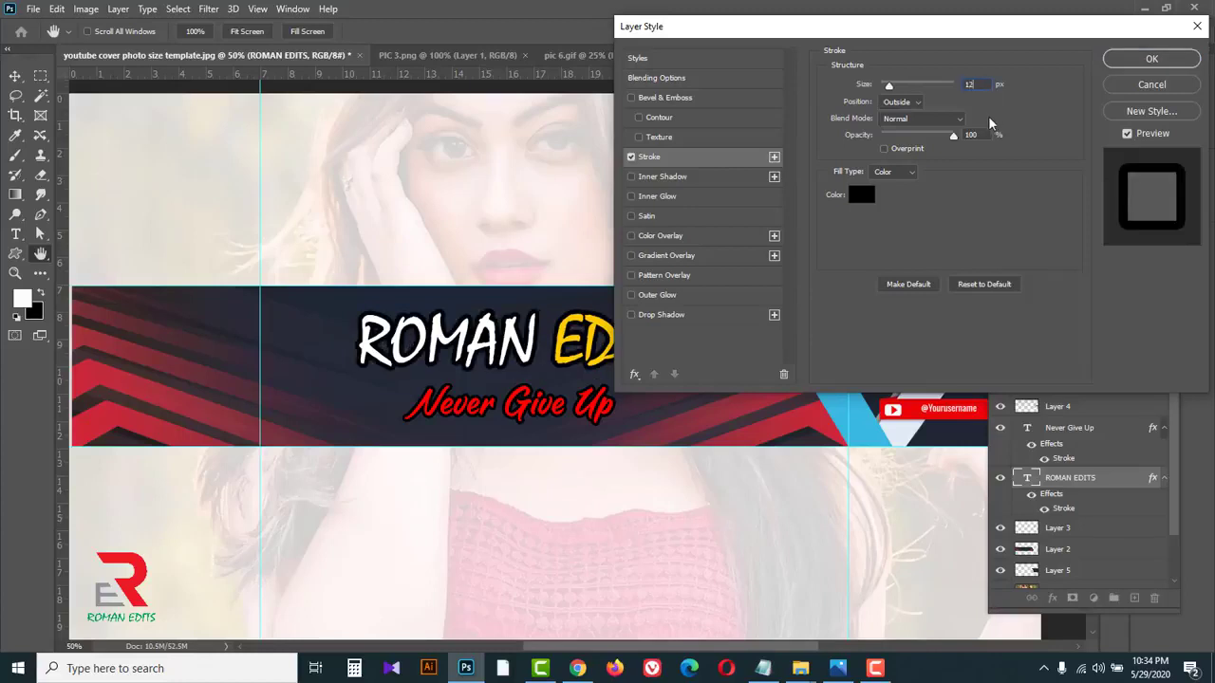
pyautogui.click(1150, 58)
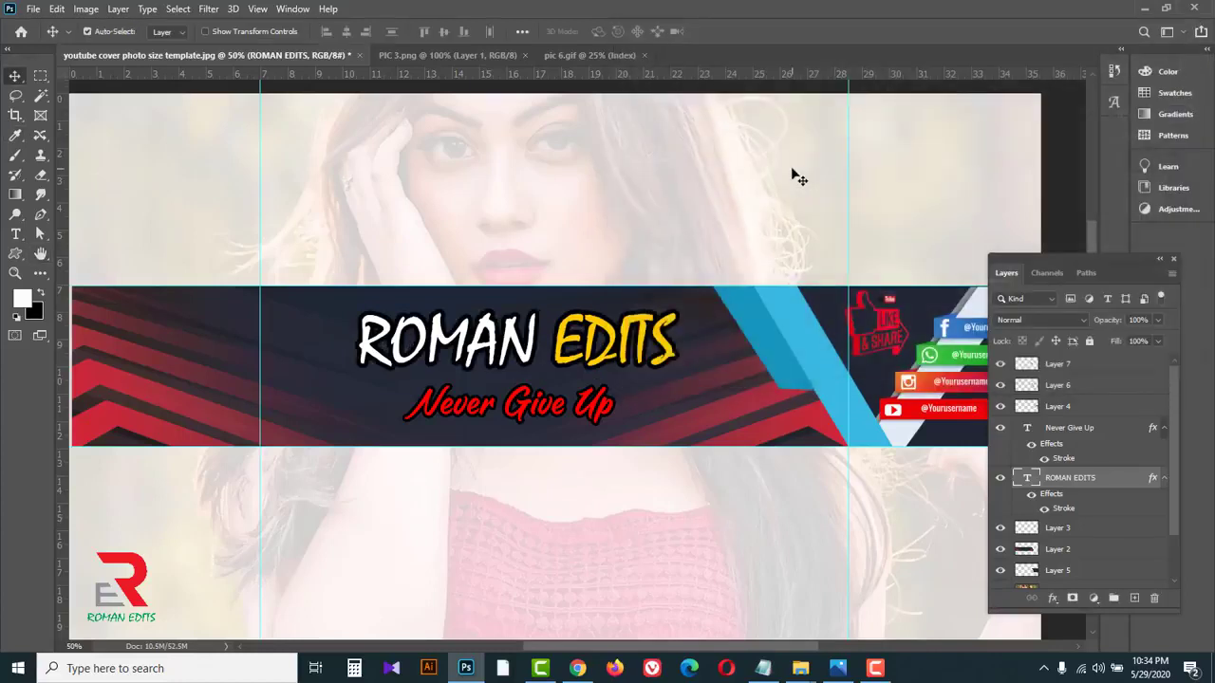
# - Enlarge the ROMAN EDITS title to about 107% height and stretch it to about 118% width
pyautogui.hotkey('ctrl', 't')
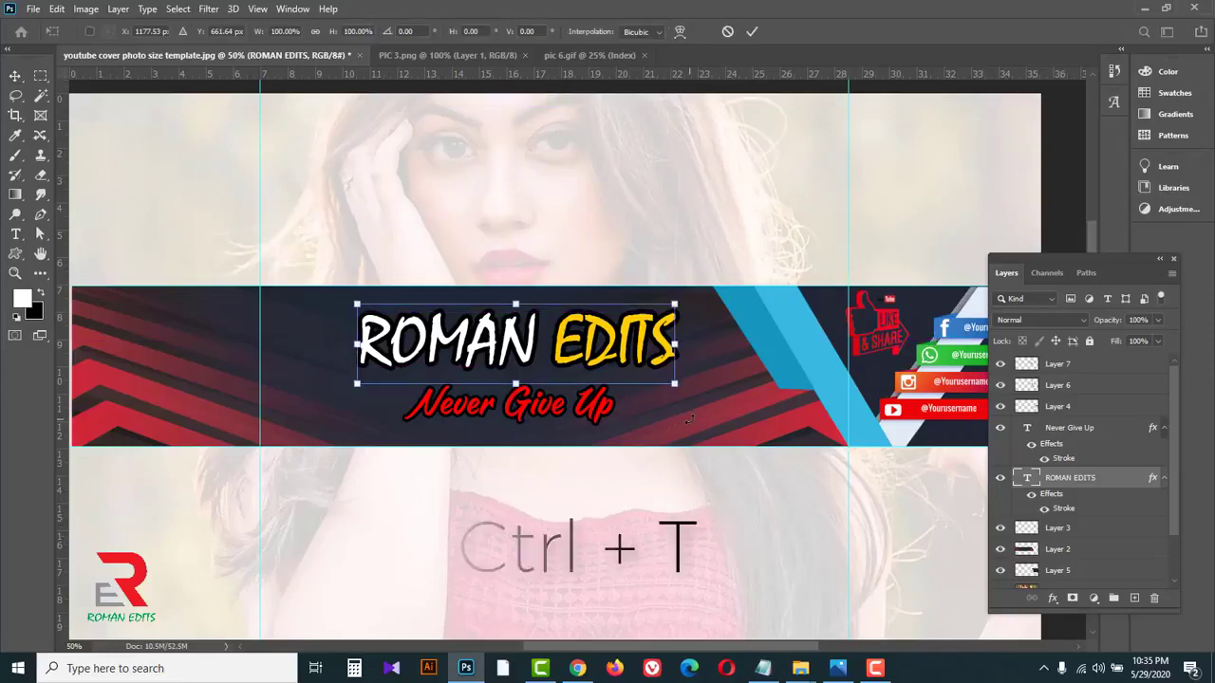
pyautogui.moveTo(680, 389); pyautogui.dragTo(704, 390)
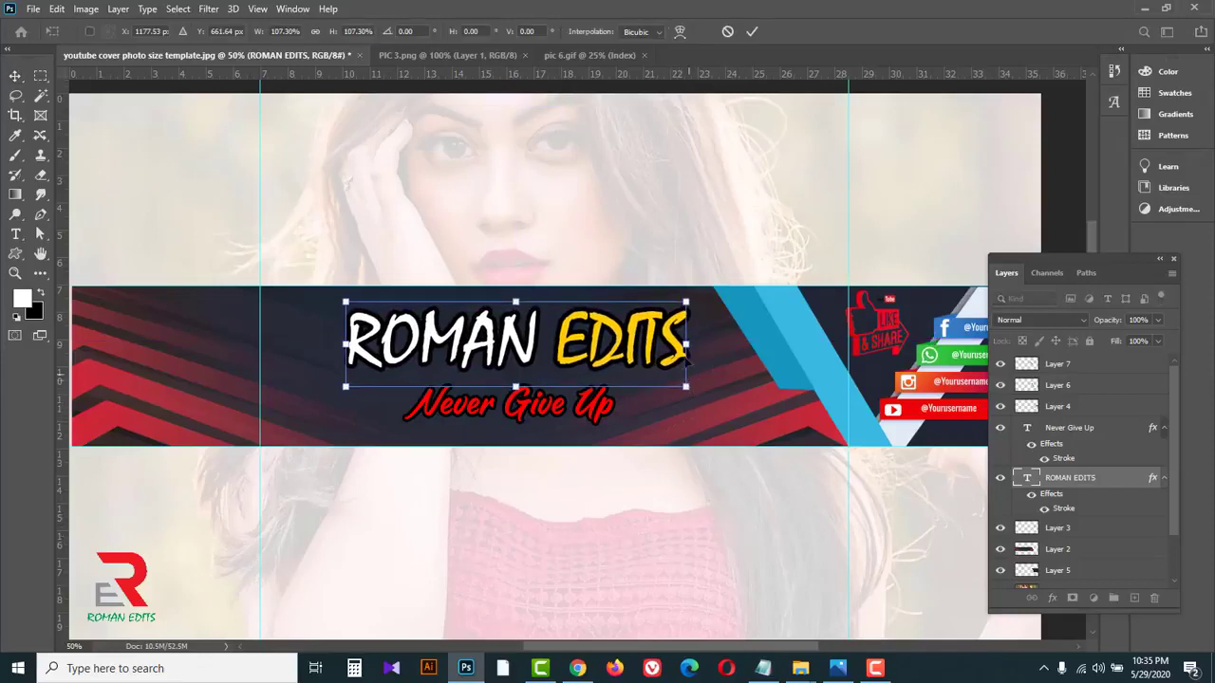
pyautogui.moveTo(344, 344); pyautogui.dragTo(324, 346)
pyautogui.click(750, 32)
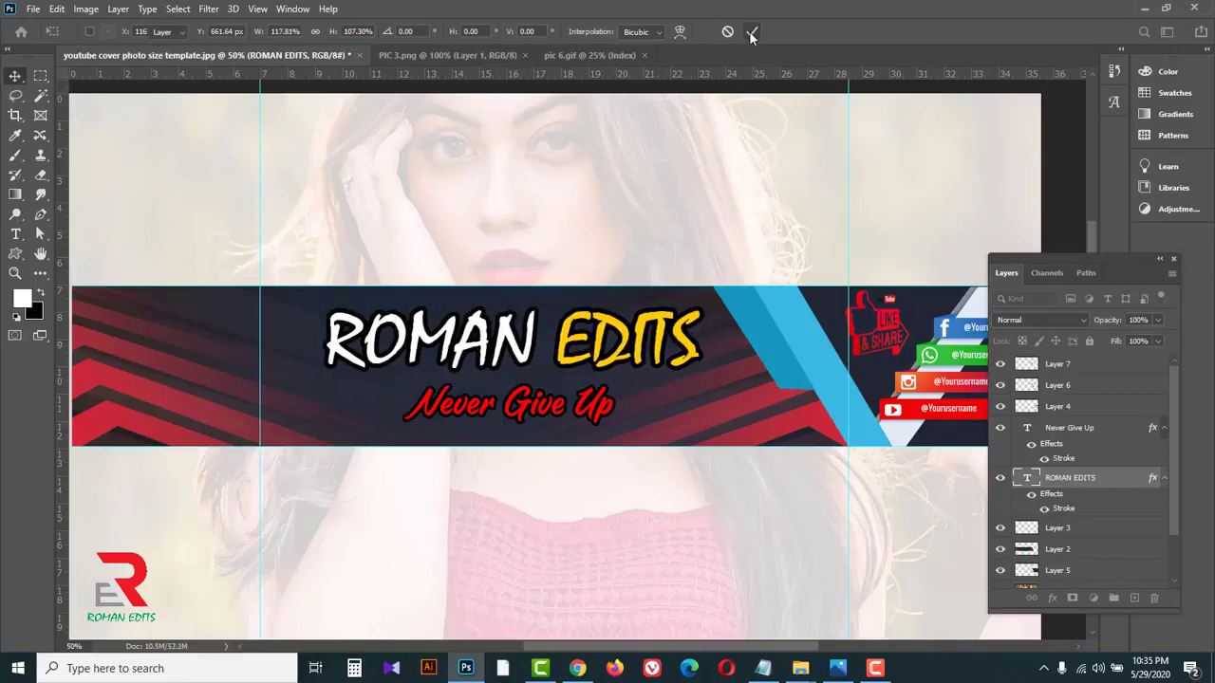
# - Stretch the chevron background on Layer 2 to about 102% width so it extends past the canvas's left edge
pyautogui.hotkey('ctrl', '-')
pyautogui.keyDown('ctrl'); pyautogui.click(645, 355); pyautogui.keyUp('ctrl')
pyautogui.hotkey('ctrl', 't')
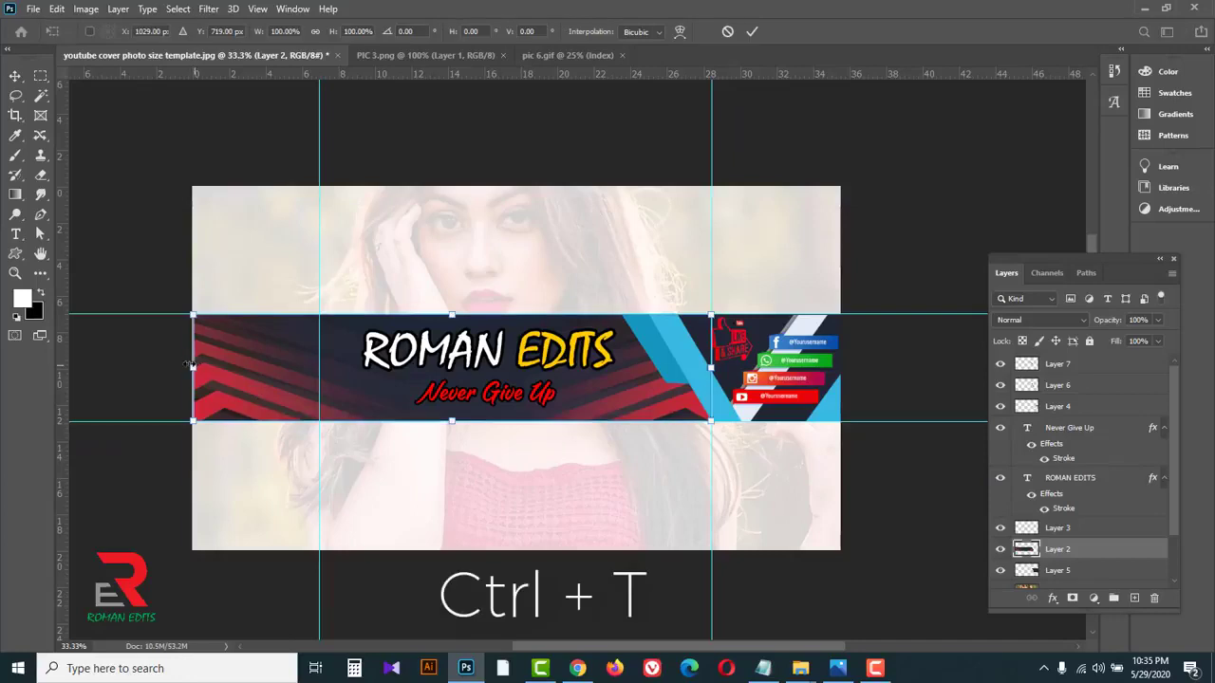
pyautogui.moveTo(190, 365); pyautogui.dragTo(183, 364)
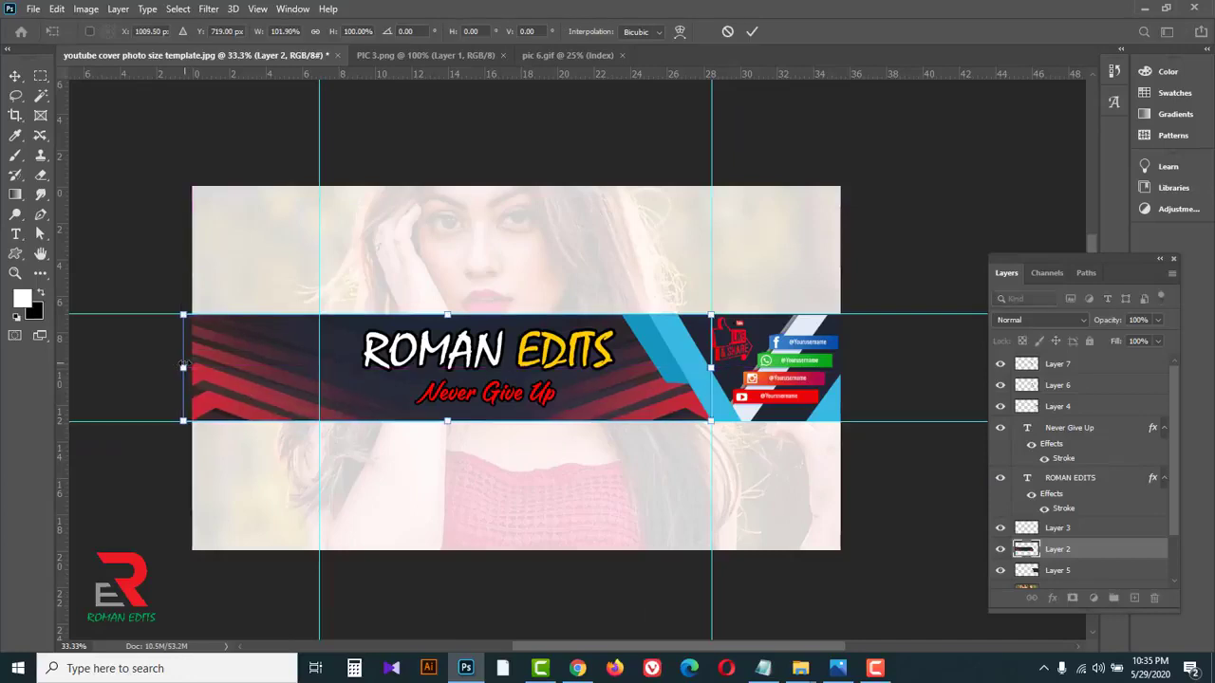
pyautogui.click(751, 32)
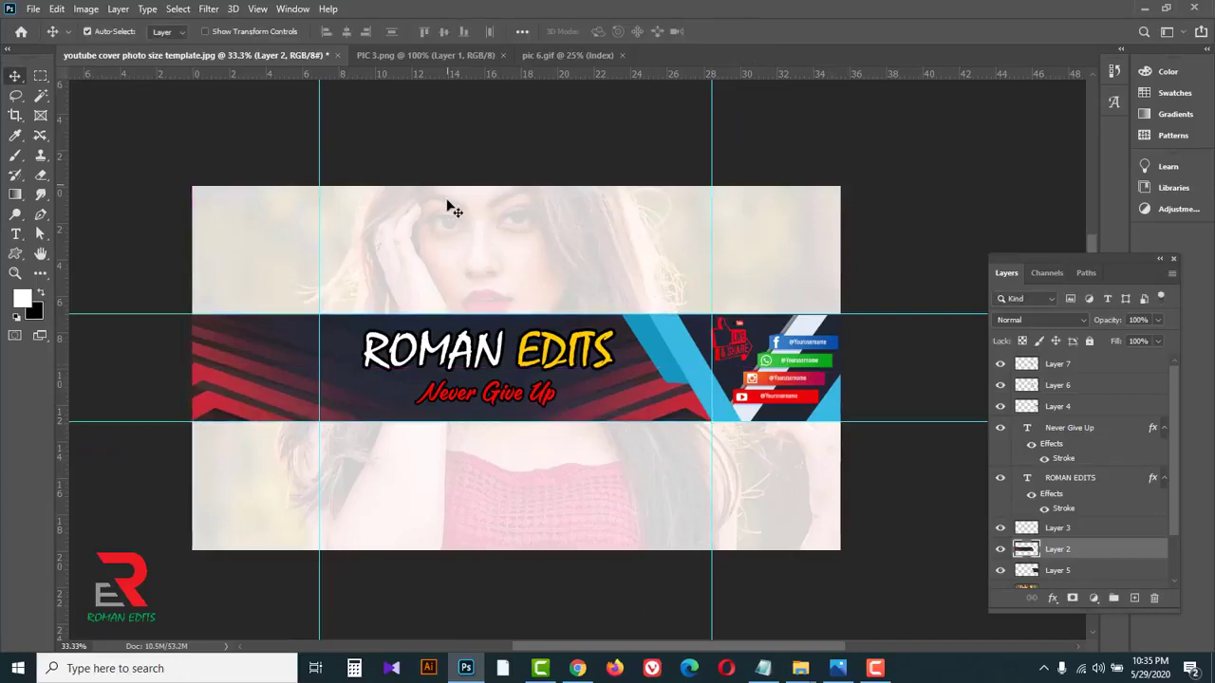
# - Hide the guides and save the layered design as a Photoshop file named "yt channel art"
pyautogui.click(257, 9)
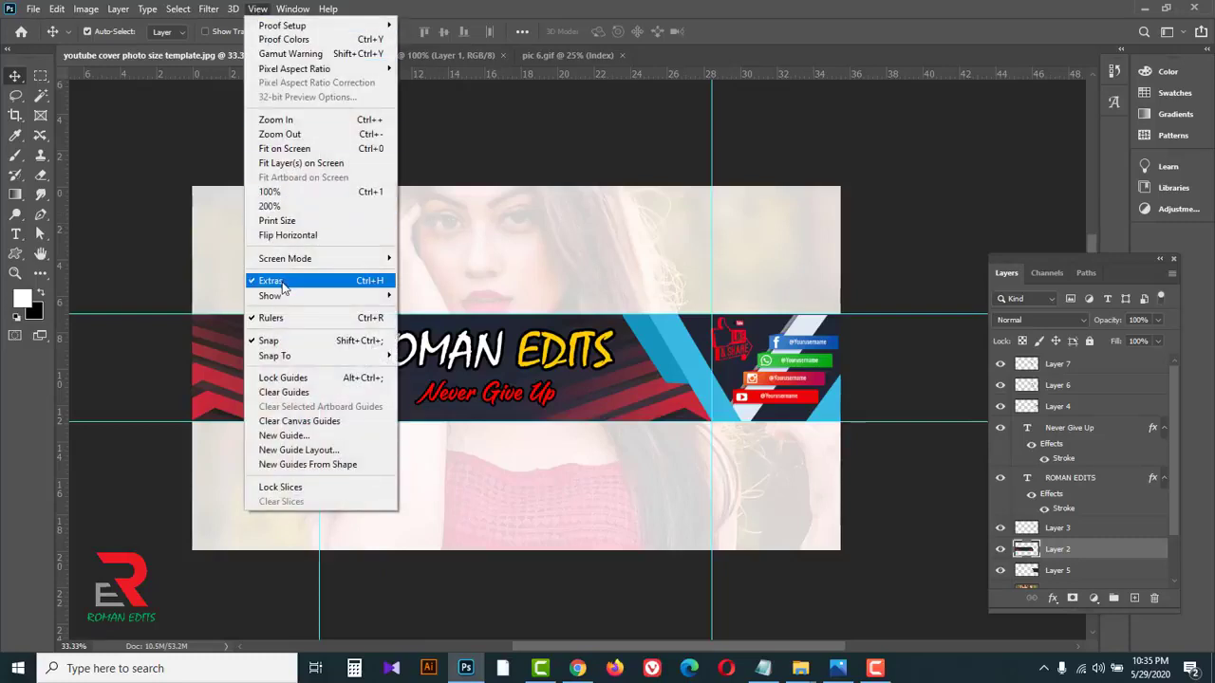
pyautogui.click(367, 282)
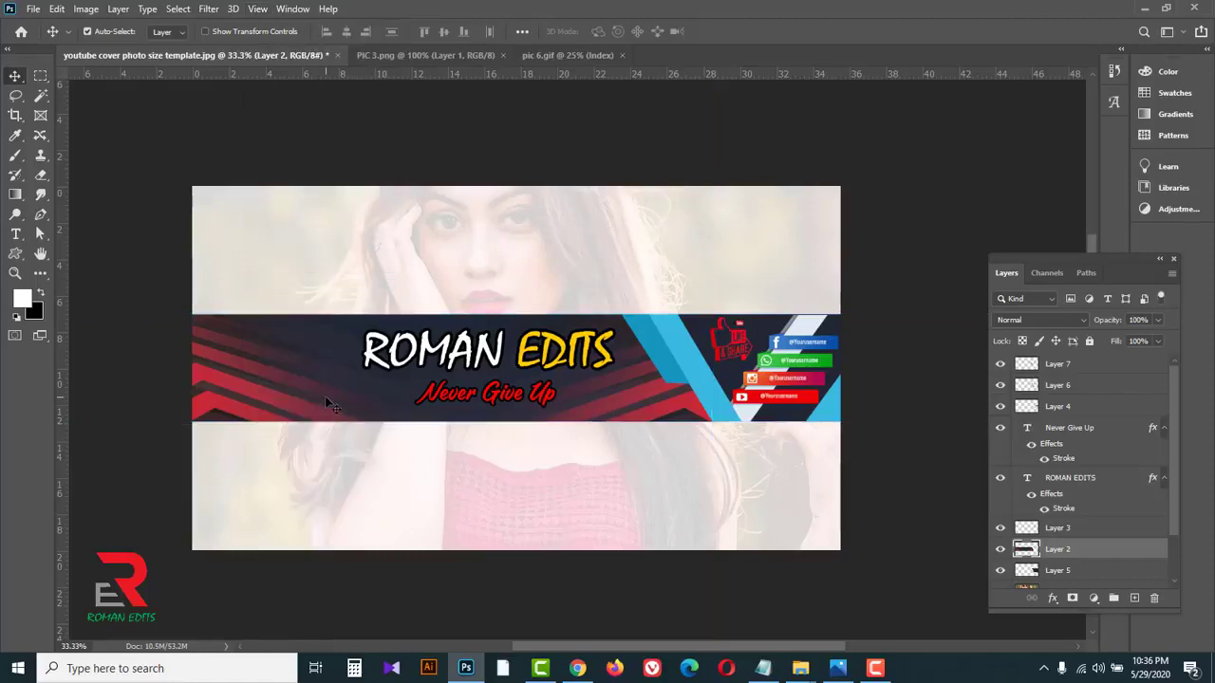
pyautogui.click(33, 10)
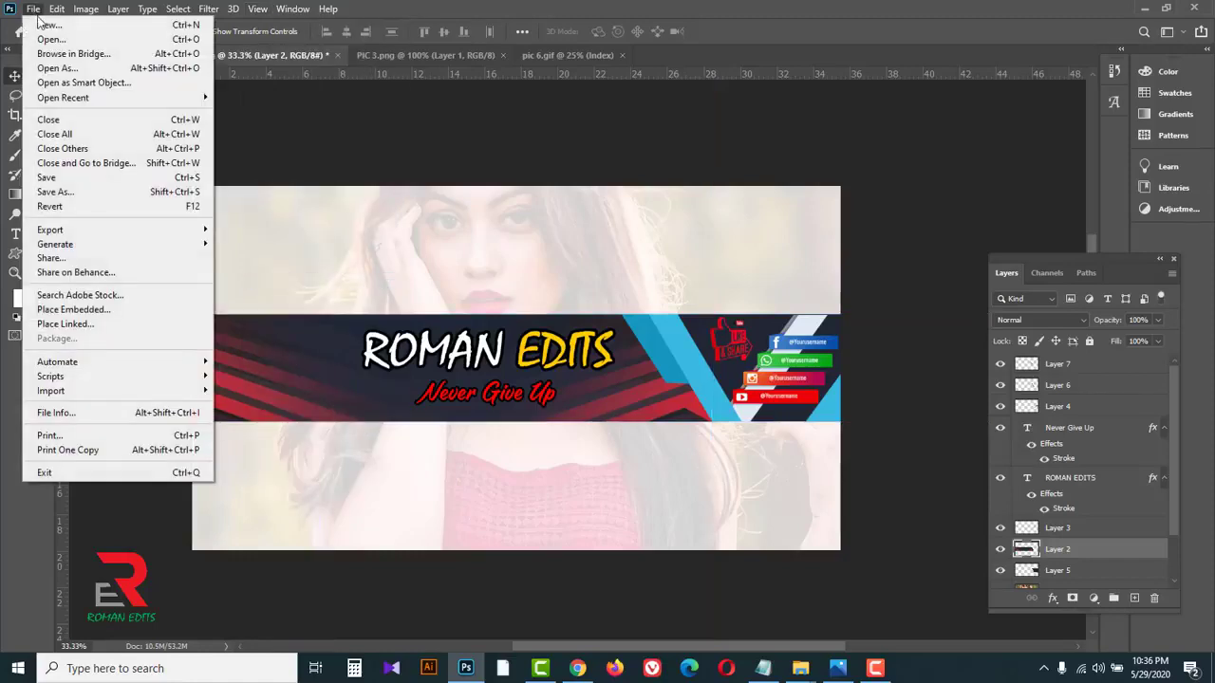
pyautogui.click(68, 180)
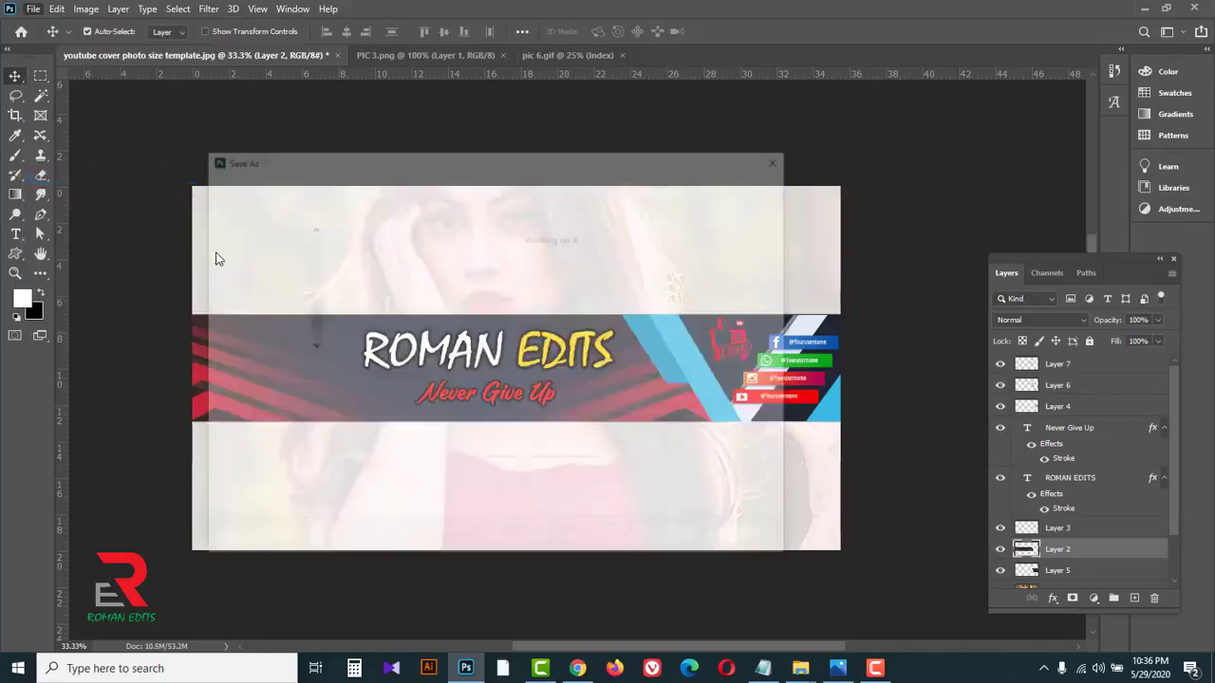
pyautogui.write('yt')
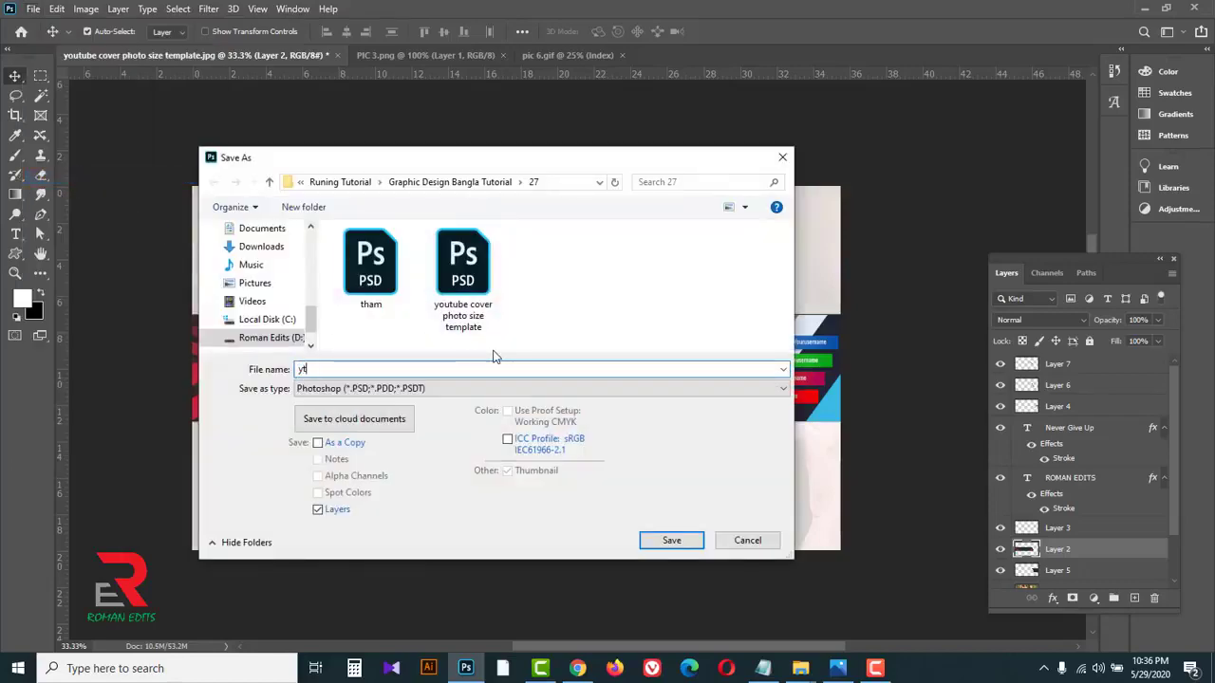
pyautogui.write('hannel art')
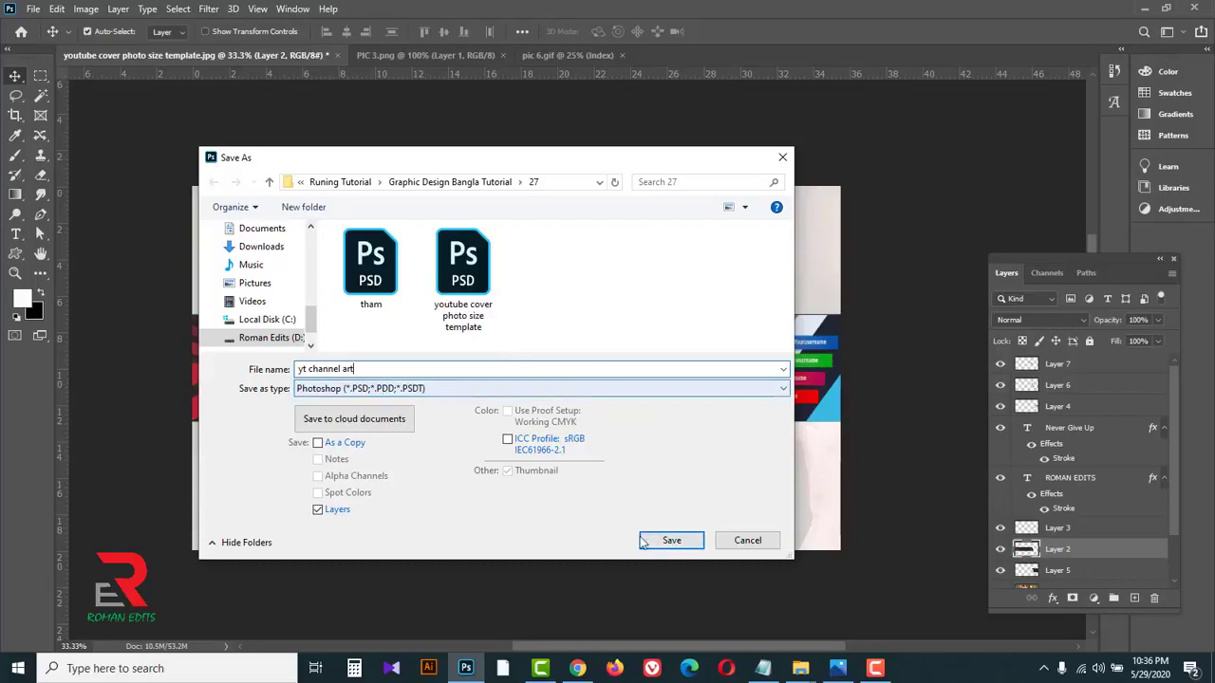
pyautogui.click(671, 540)
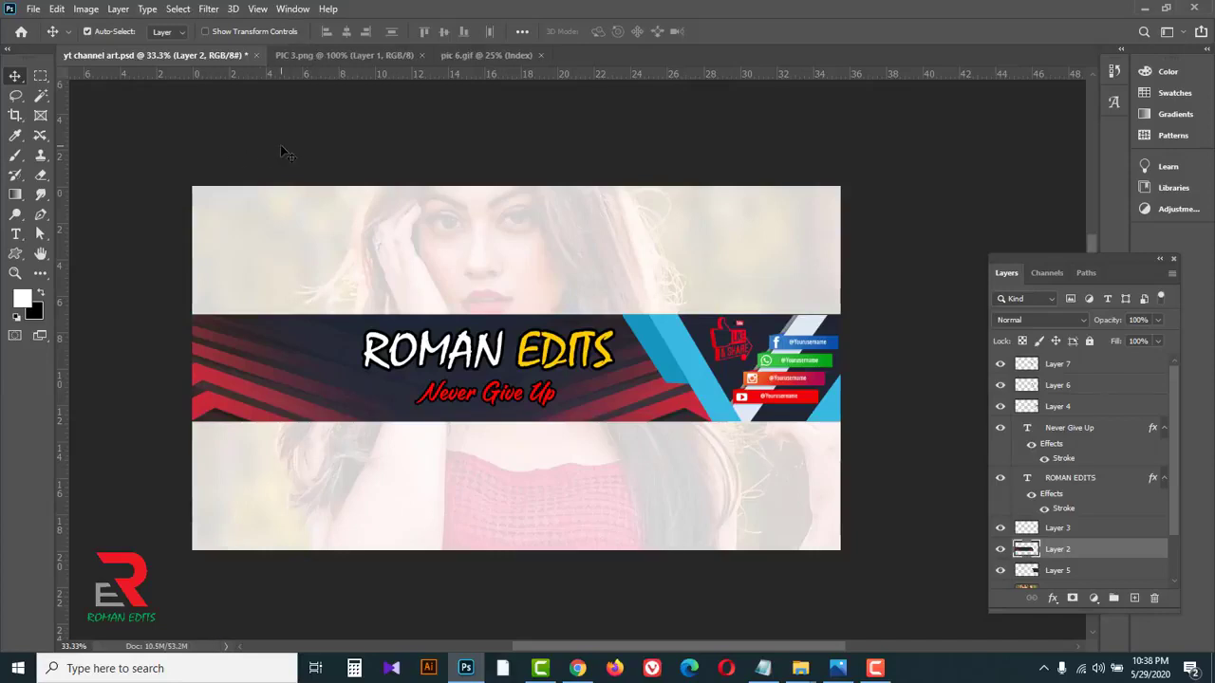
# - Toggle the ROMAN EDITS layer's visibility off and on, then try moving the blue stripe upward and undo the move
pyautogui.click(999, 479)
pyautogui.click(1000, 479)
pyautogui.moveTo(682, 357); pyautogui.dragTo(699, 263)
pyautogui.hotkey('ctrl', 'z')
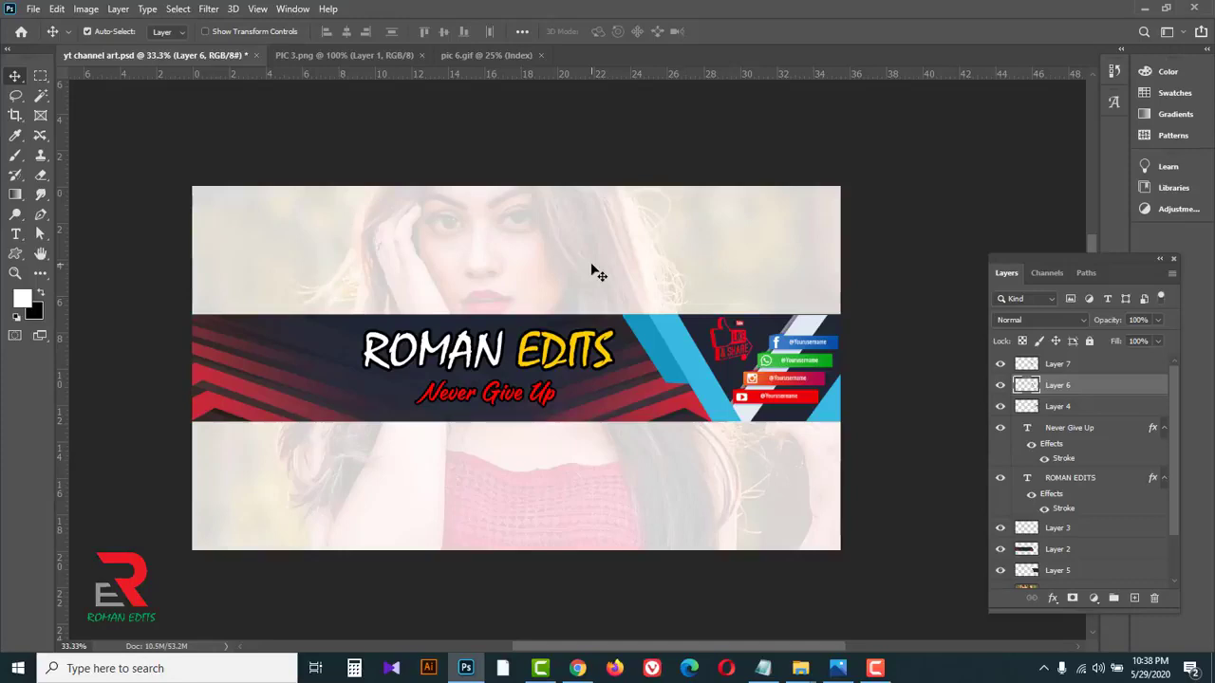
# - Save a JPEG version of the banner to the Desktop under the name "yt channel art"
pyautogui.click(34, 10)
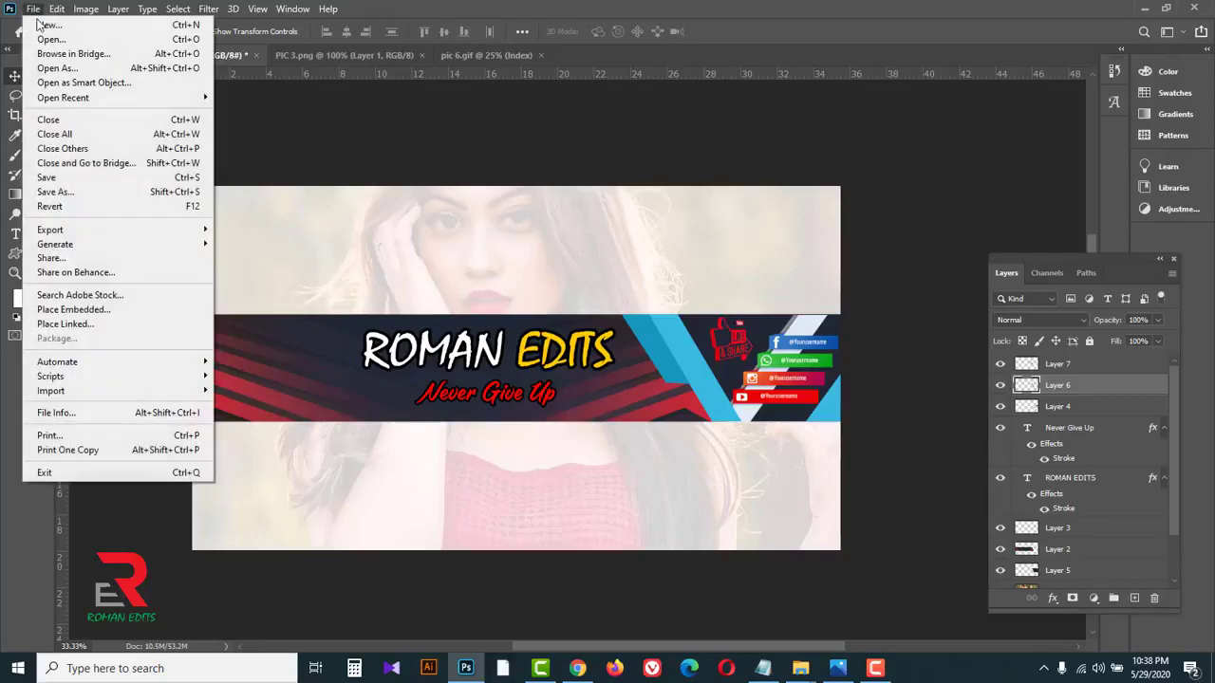
pyautogui.click(83, 193)
pyautogui.moveTo(312, 321); pyautogui.dragTo(319, 237)
pyautogui.click(256, 264)
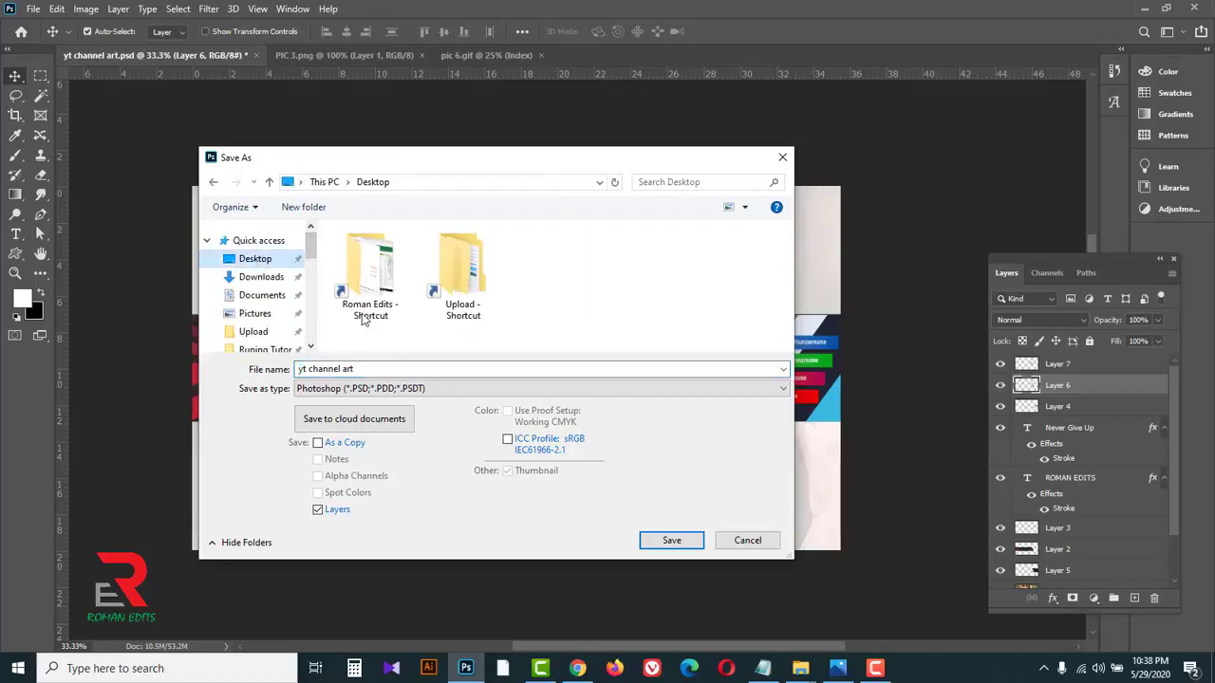
pyautogui.click(574, 397)
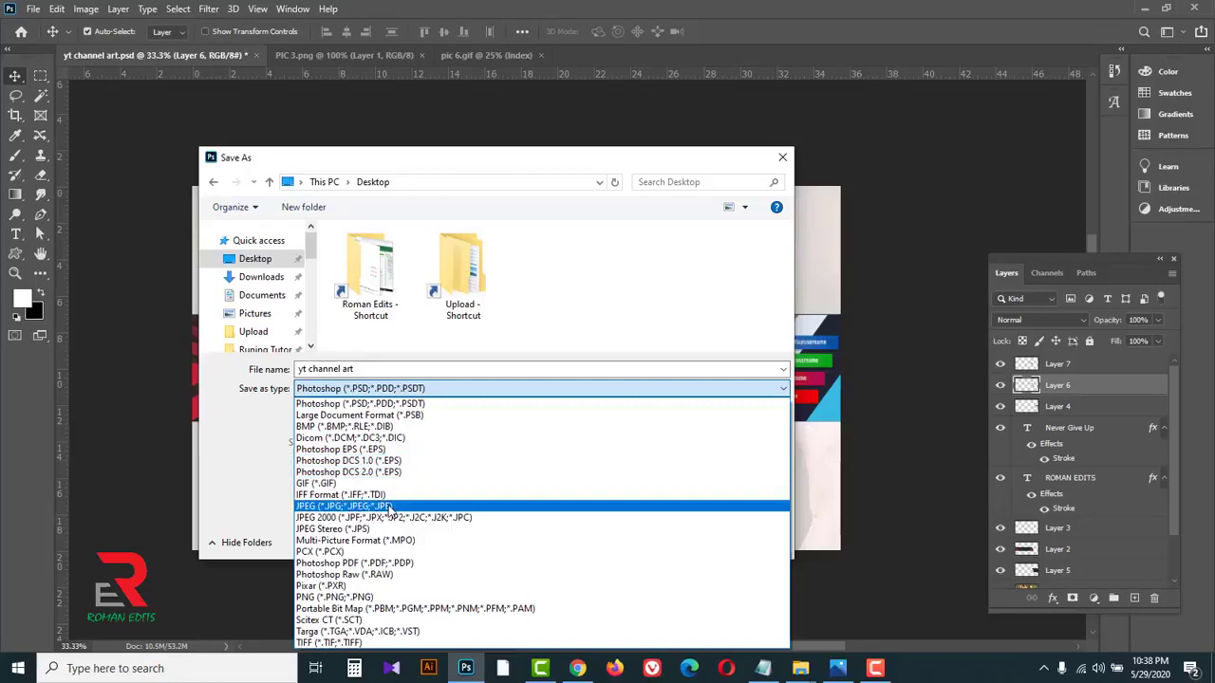
pyautogui.click(387, 507)
pyautogui.click(667, 541)
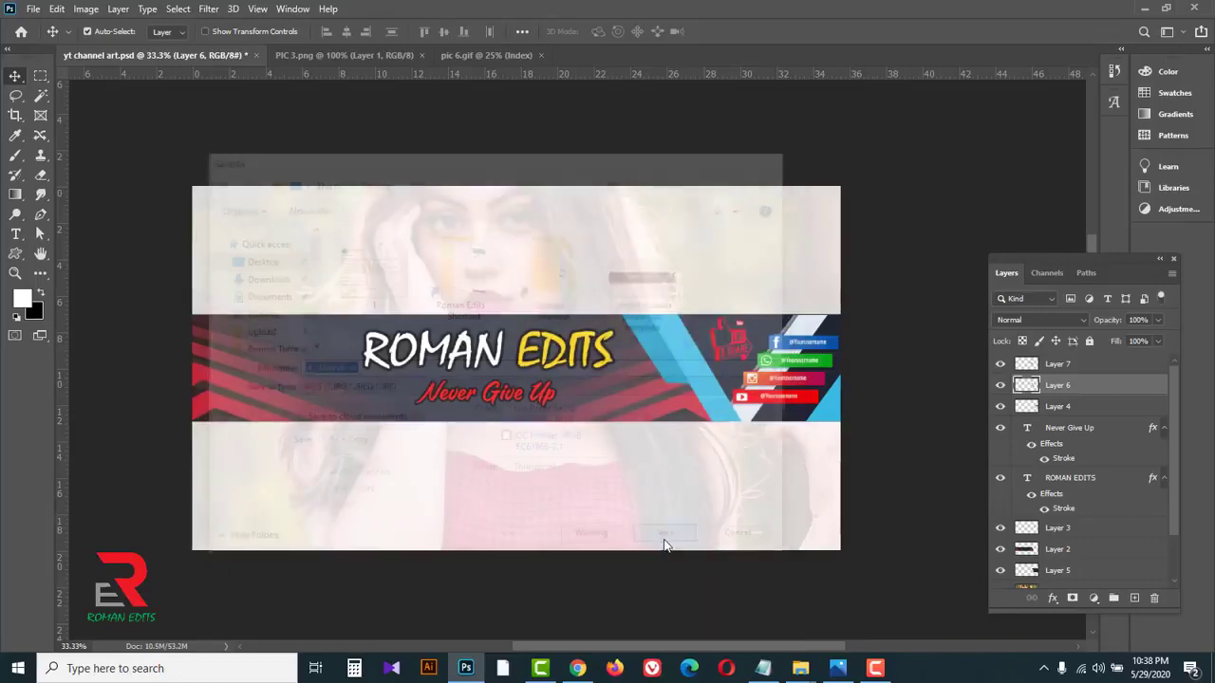
pyautogui.click(689, 155)
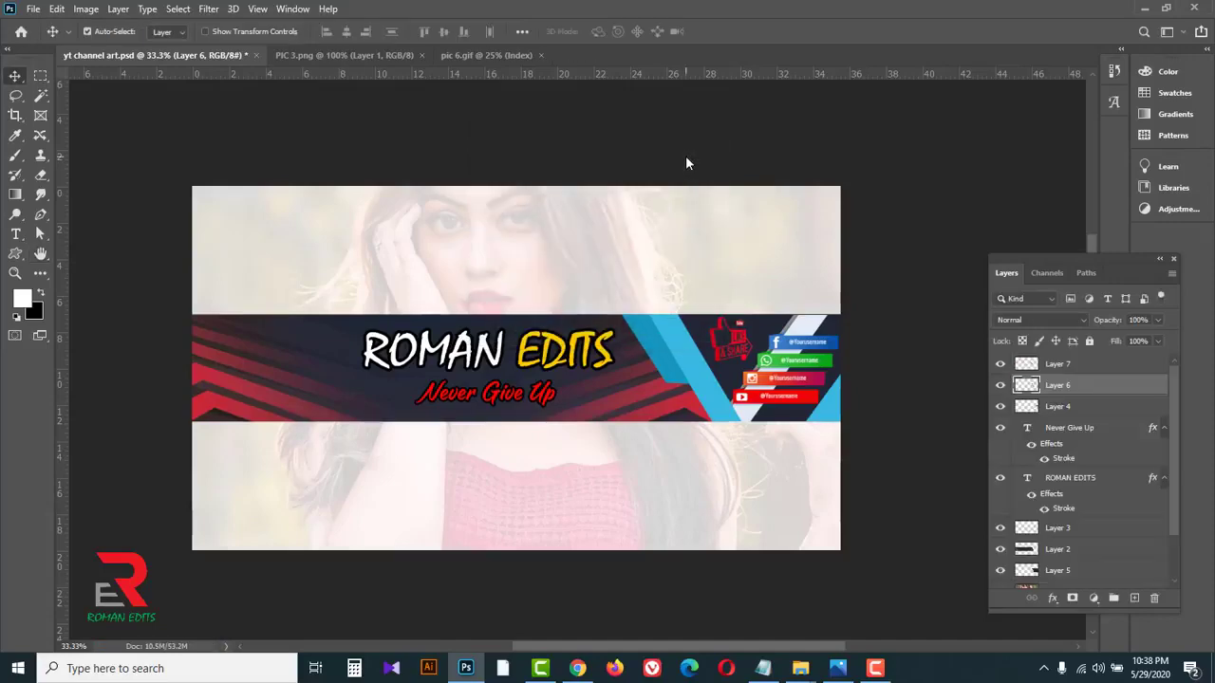
# - Switch to Chrome and open your own YouTube channel page from the account options
pyautogui.click(577, 668)
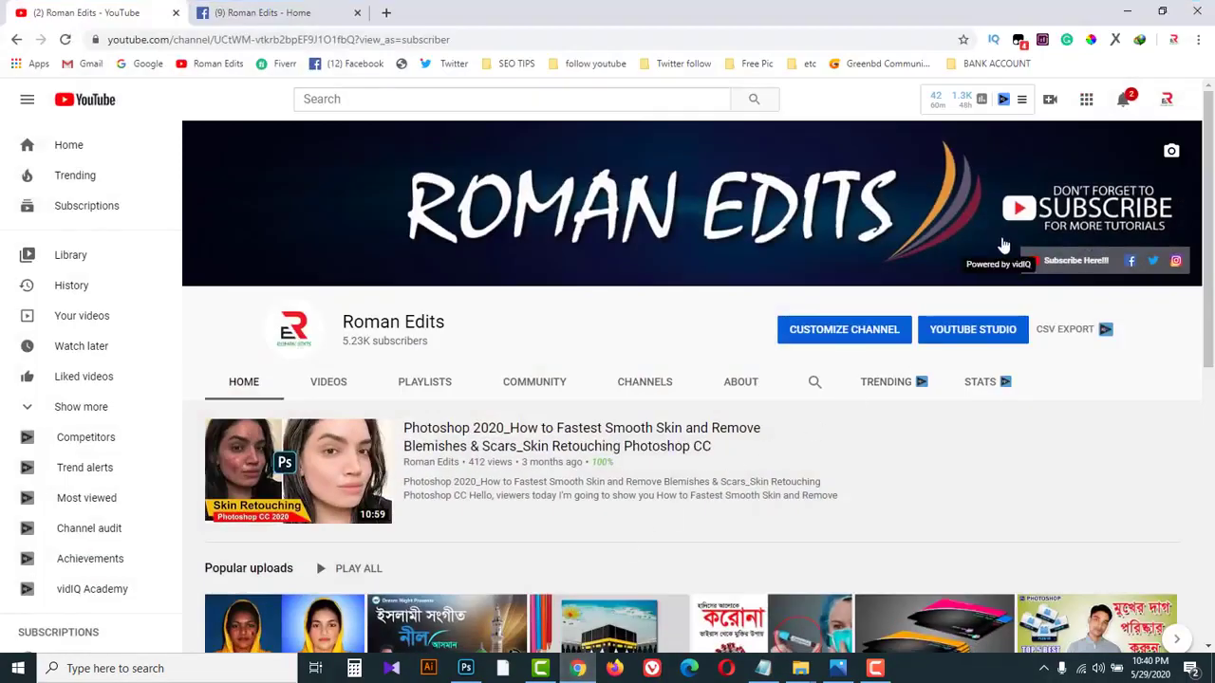
pyautogui.click(1166, 100)
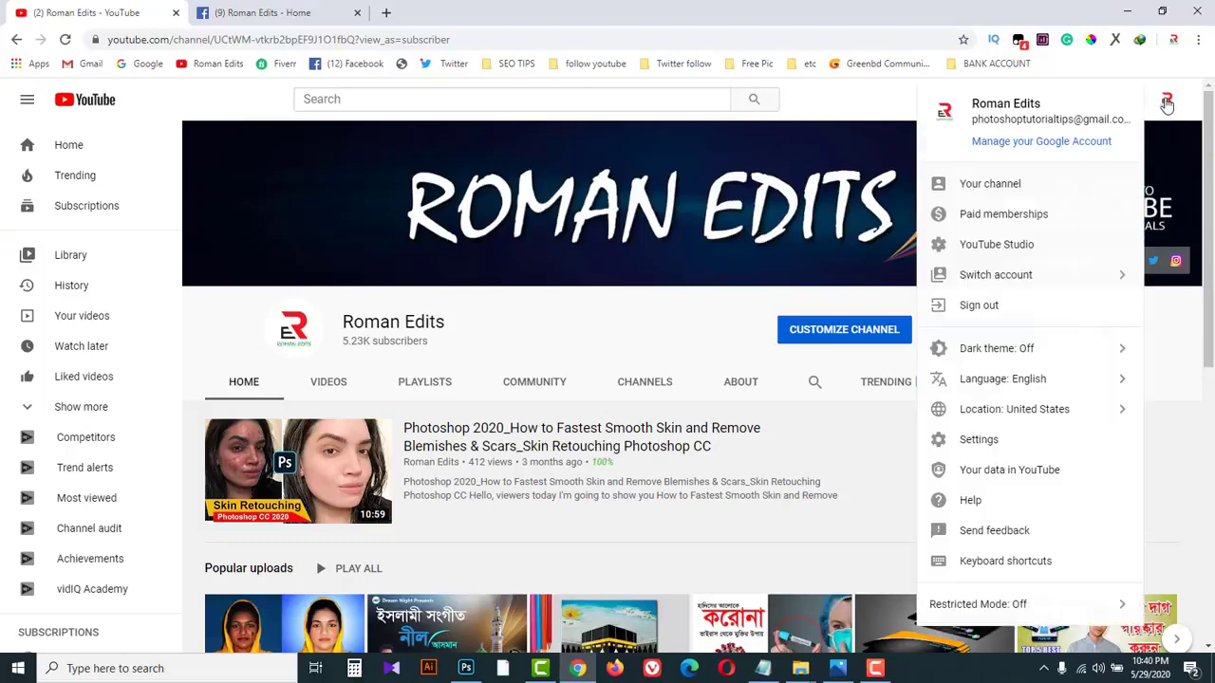
pyautogui.click(992, 185)
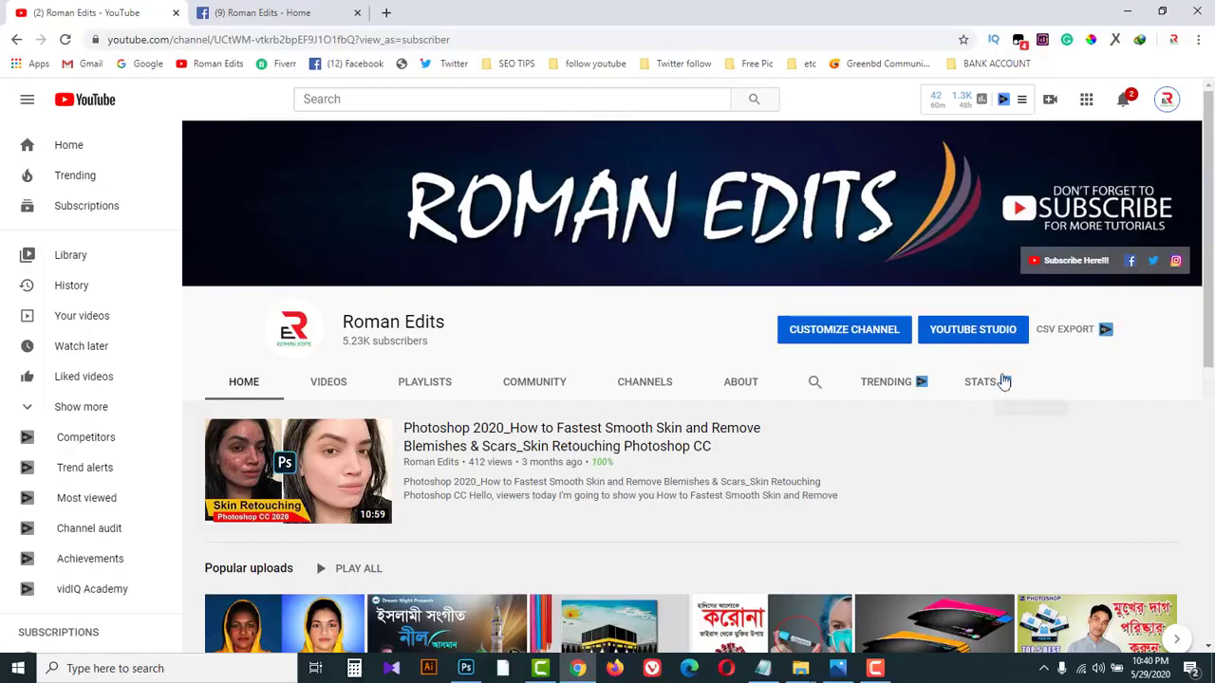
# - Replace the channel art with the "yt channel art" image from the Desktop and apply it without adjusting the crop
pyautogui.moveTo(1175, 160)
pyautogui.click(1173, 158)
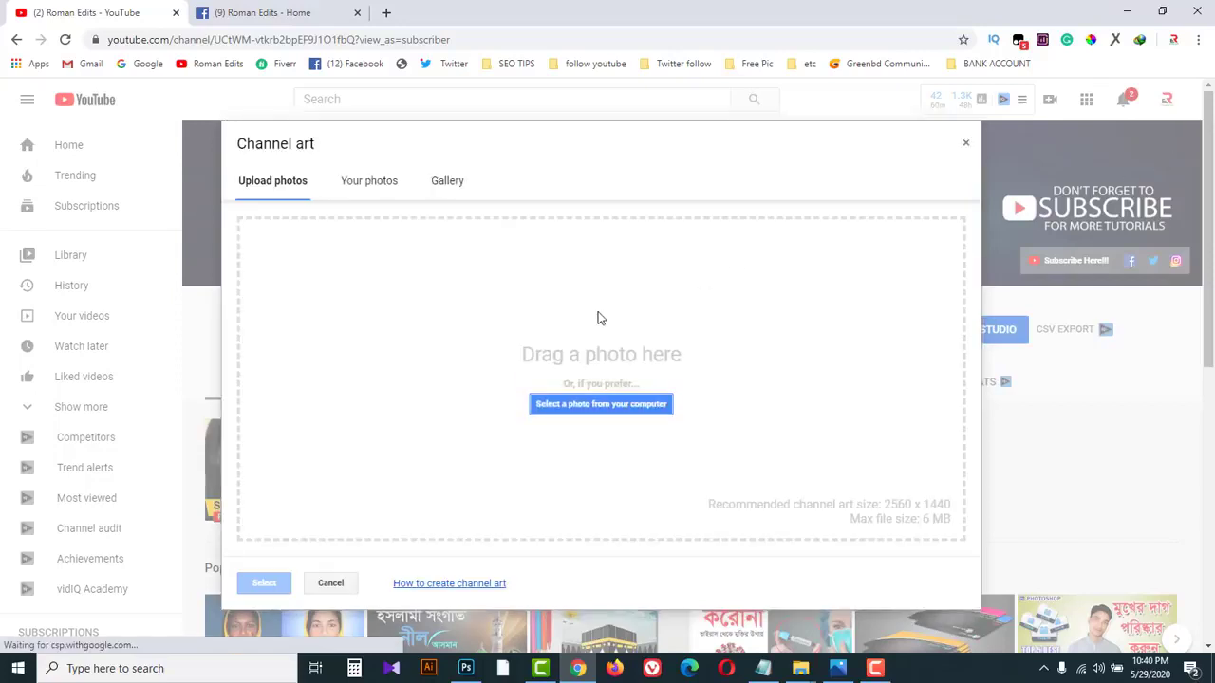
pyautogui.click(598, 413)
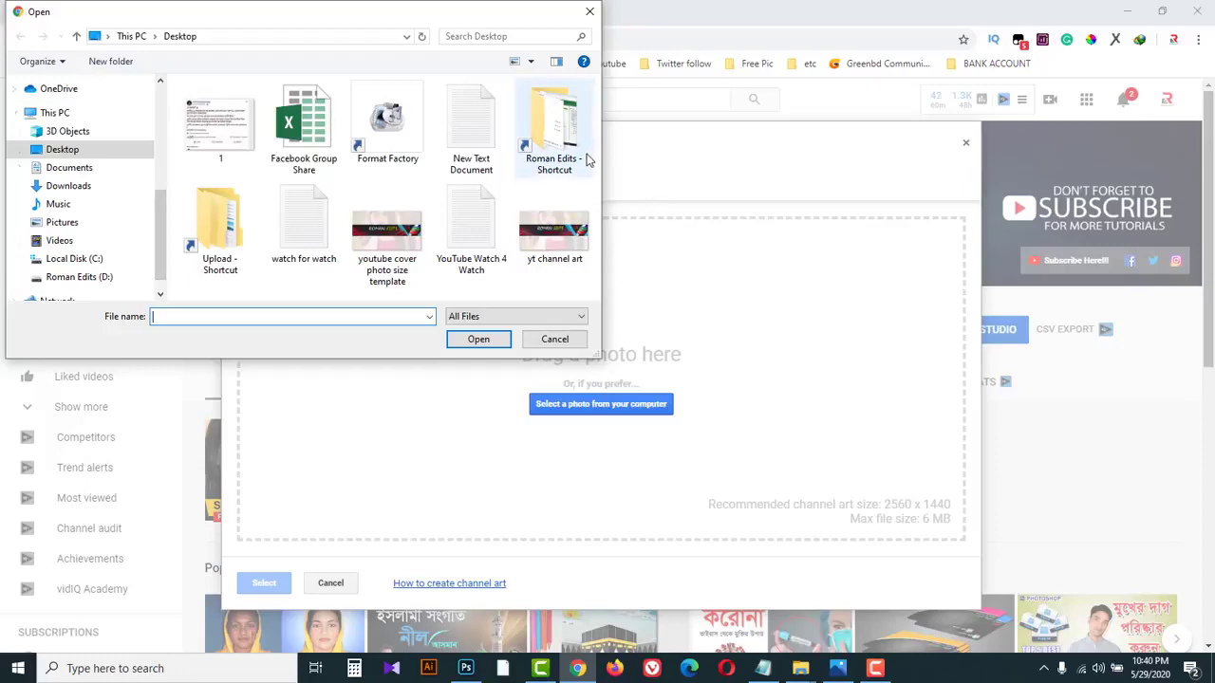
pyautogui.click(558, 241)
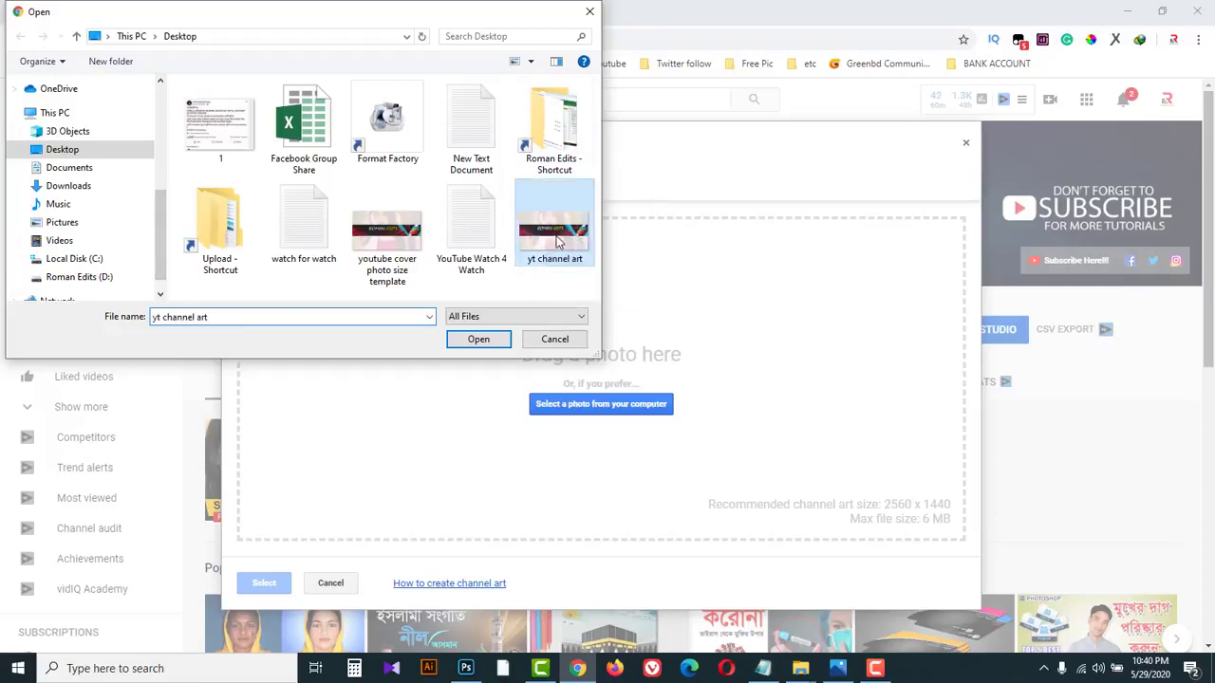
pyautogui.click(484, 340)
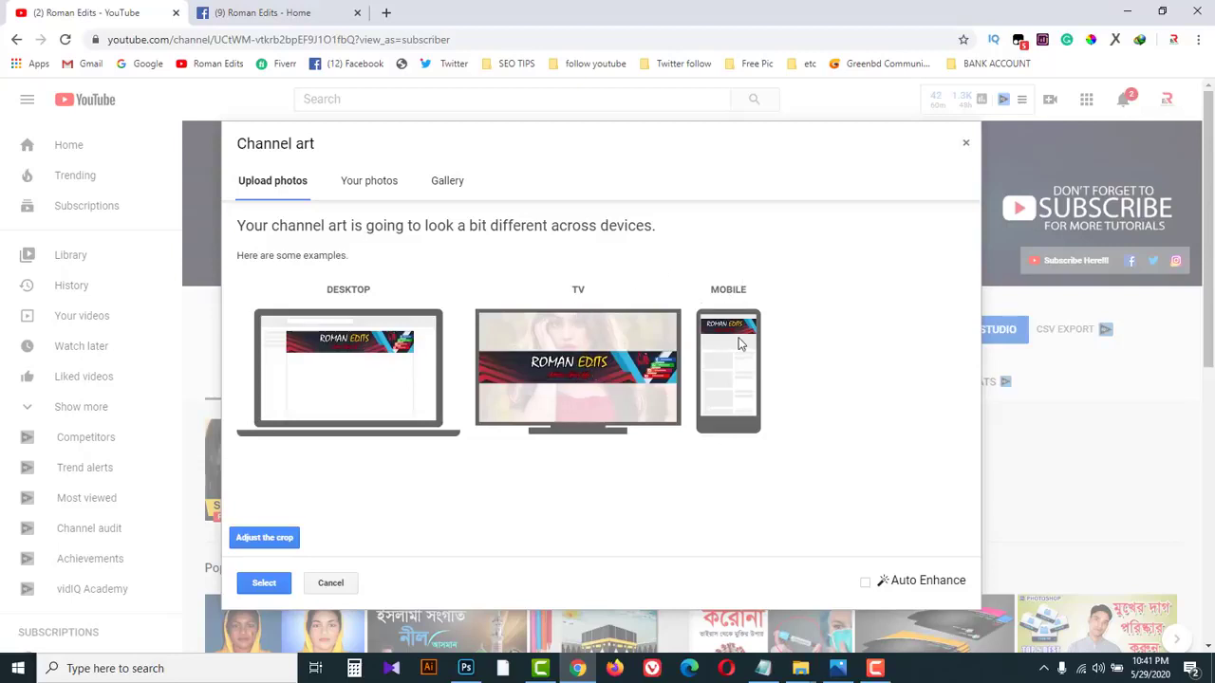
pyautogui.click(264, 583)
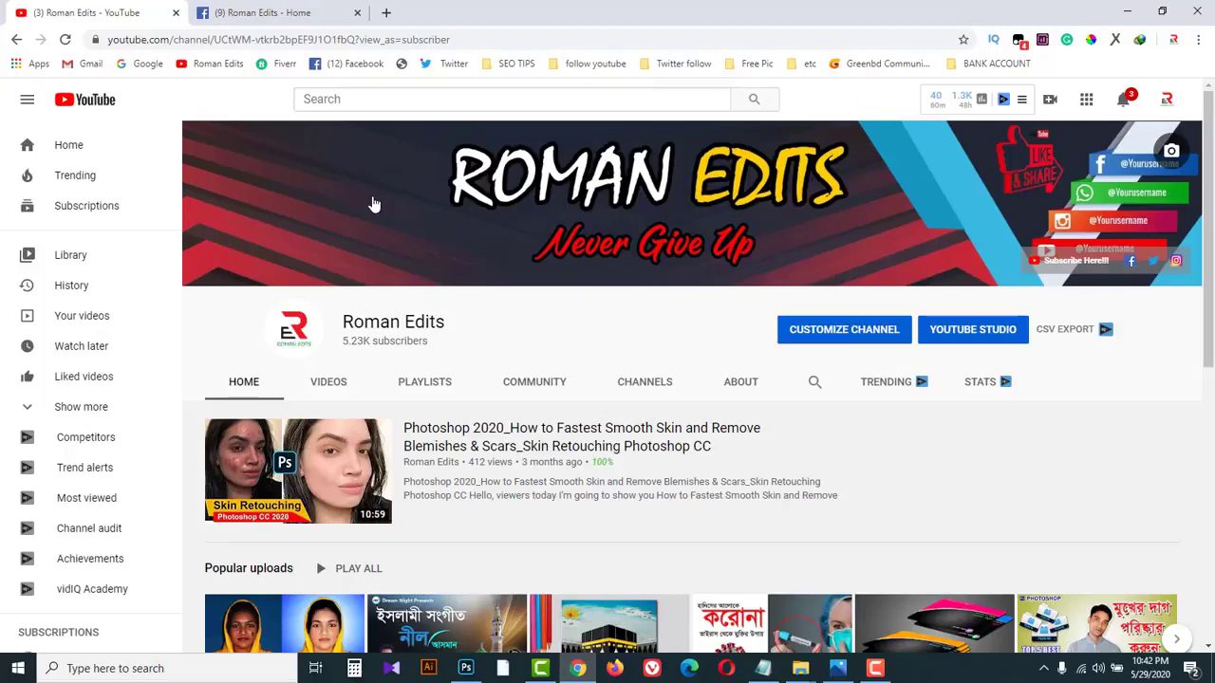
# - View the Roman Edits Facebook page and highlight its name in the search field, then minimize the browser
pyautogui.click(282, 13)
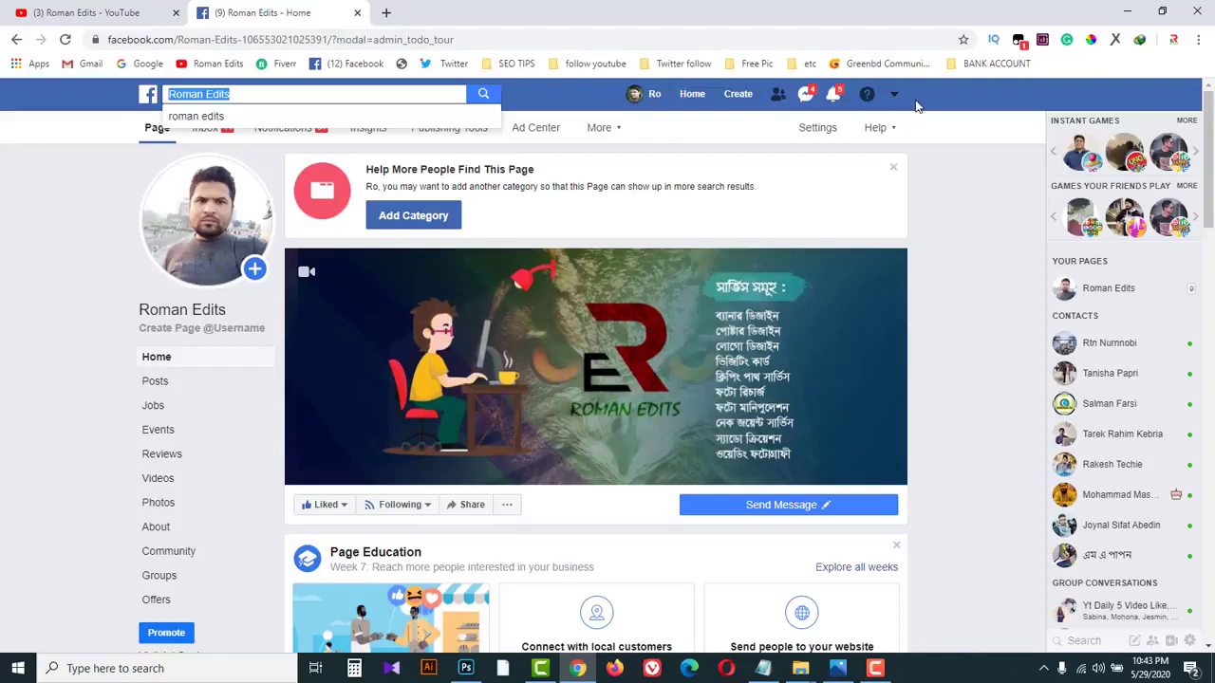
pyautogui.click(248, 94)
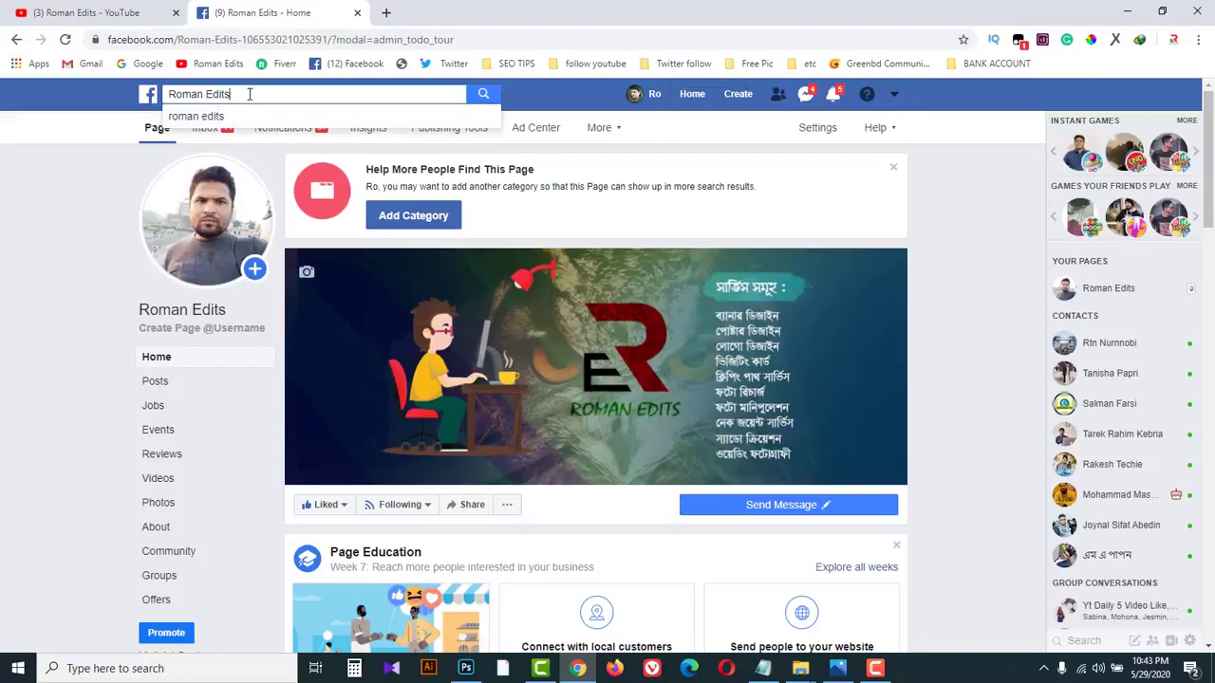
pyautogui.moveTo(250, 94); pyautogui.dragTo(168, 94)
pyautogui.click(100, 107)
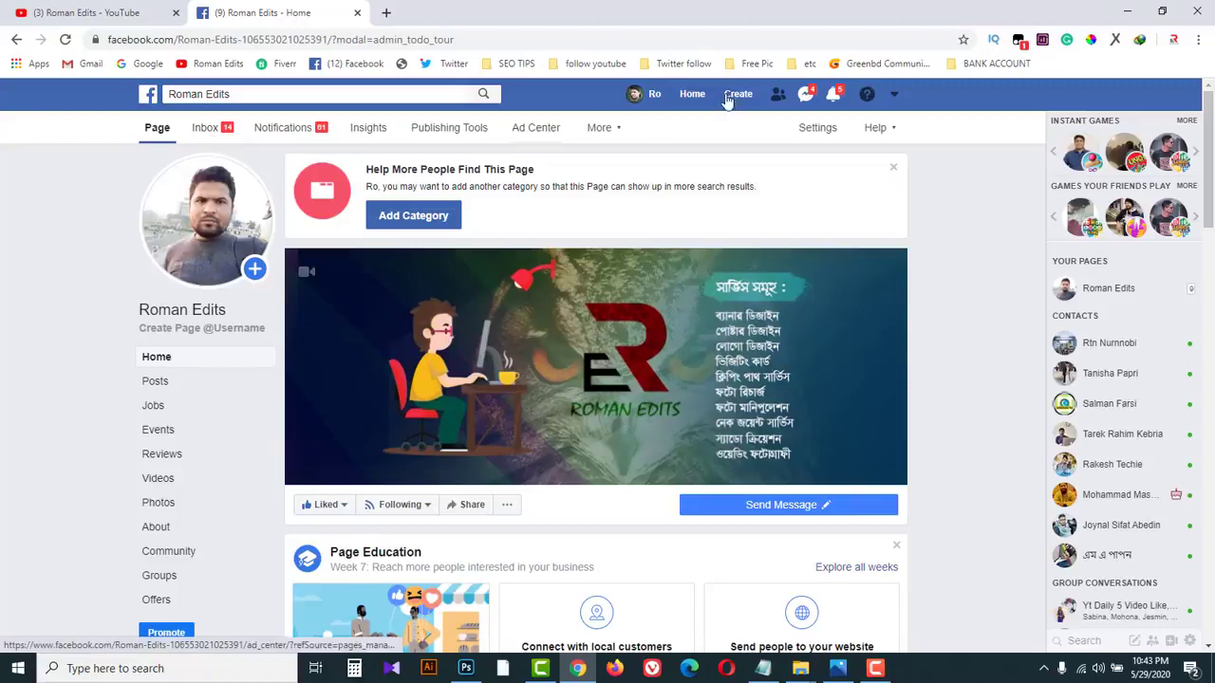
pyautogui.click(1126, 12)
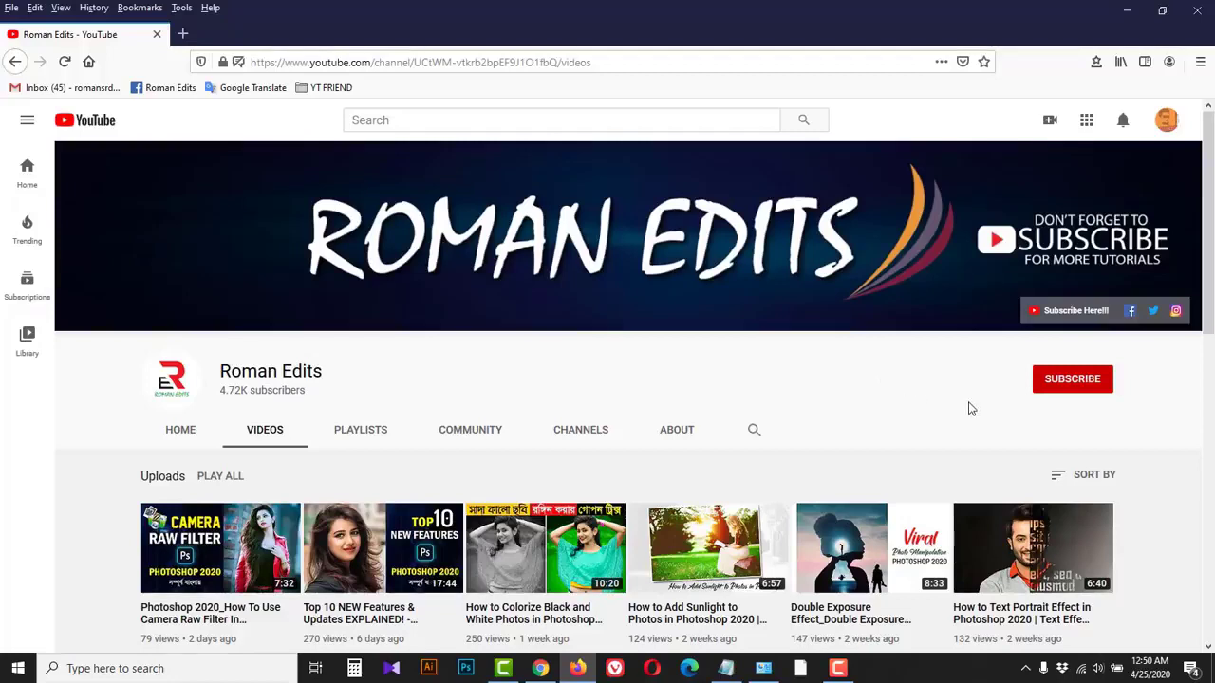
# - Subscribe to the Roman Edits channel on its YouTube page in Firefox and set its notifications to All
pyautogui.click(1070, 386)
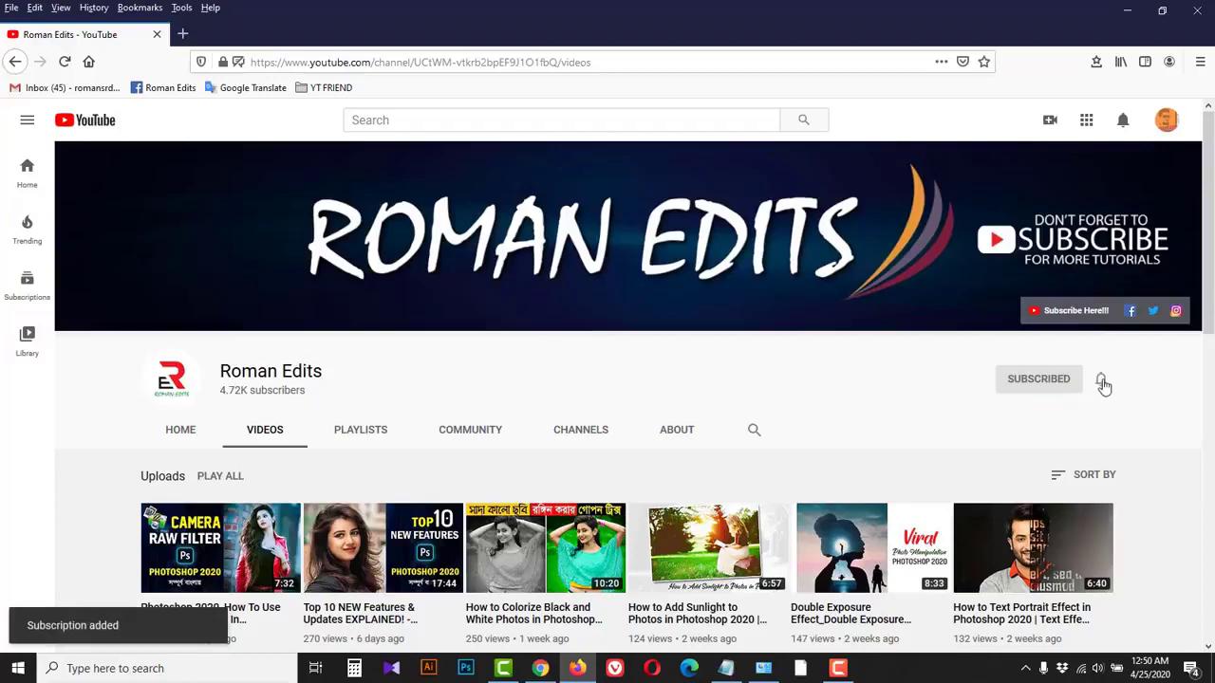
pyautogui.click(1102, 383)
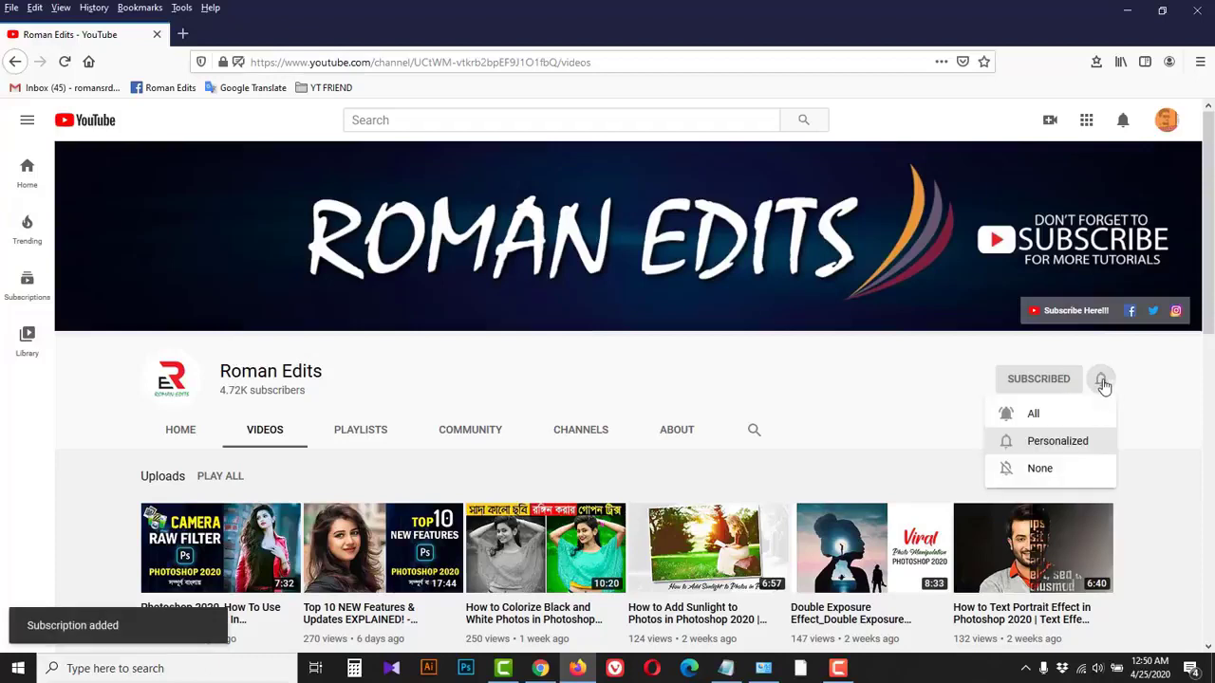
pyautogui.click(1059, 417)
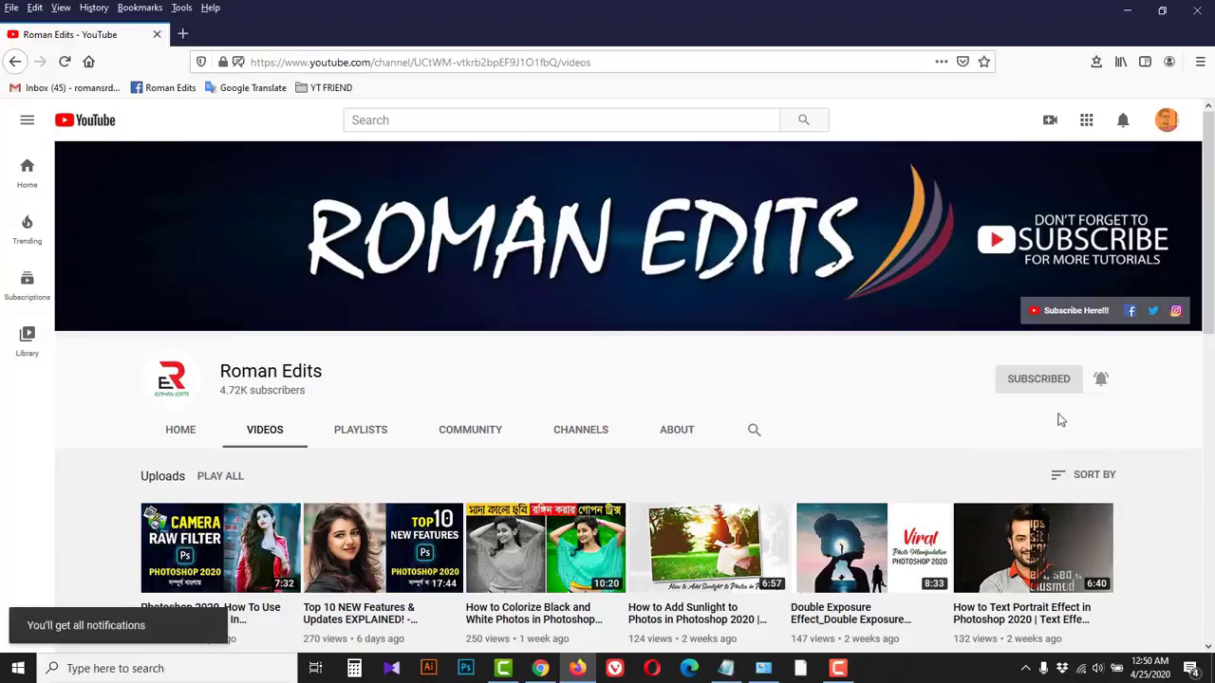